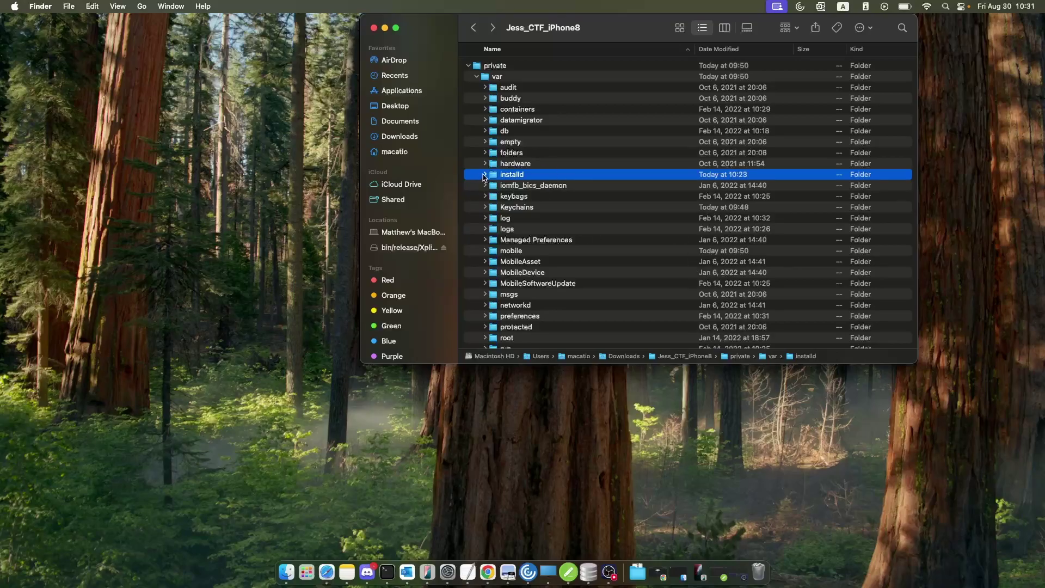
Expand installd down to its Library folder and mobile to its Applications, Containers, Documents and other subfolders.
left_click(484, 174)
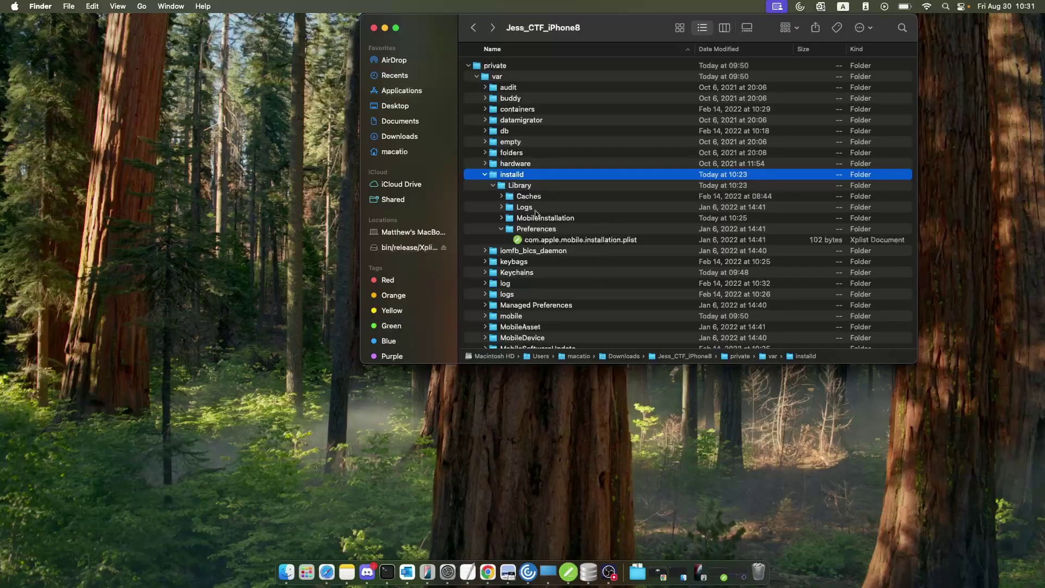
left_click(493, 186)
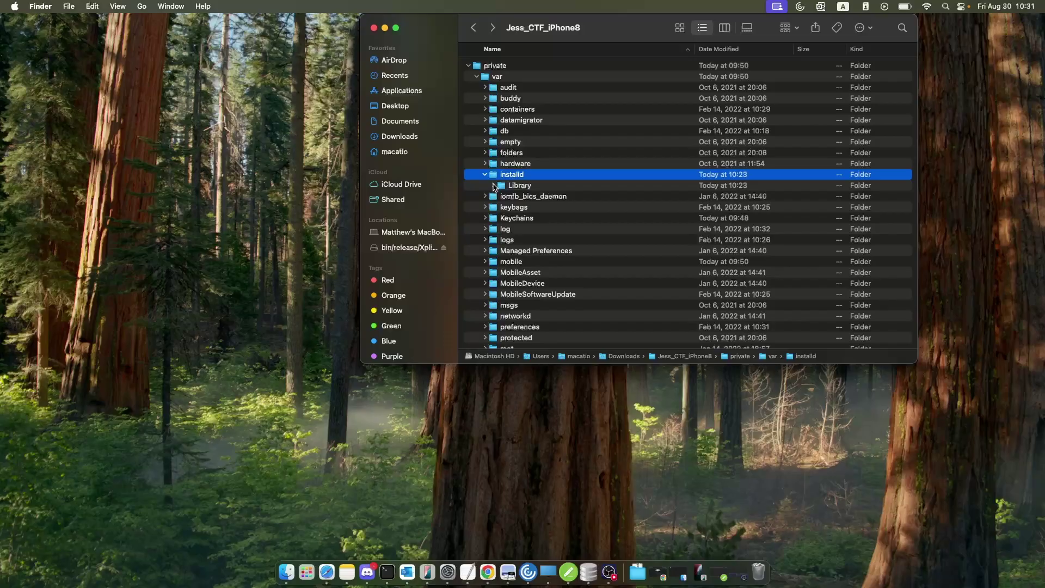
left_click(485, 261)
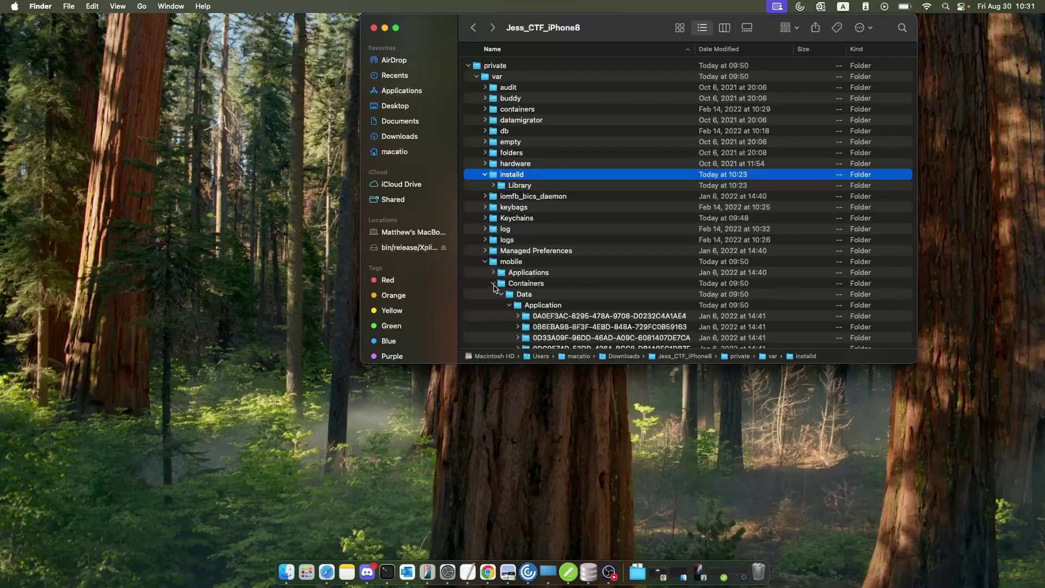
left_click(494, 284)
scroll(495, 288, "down", 3)
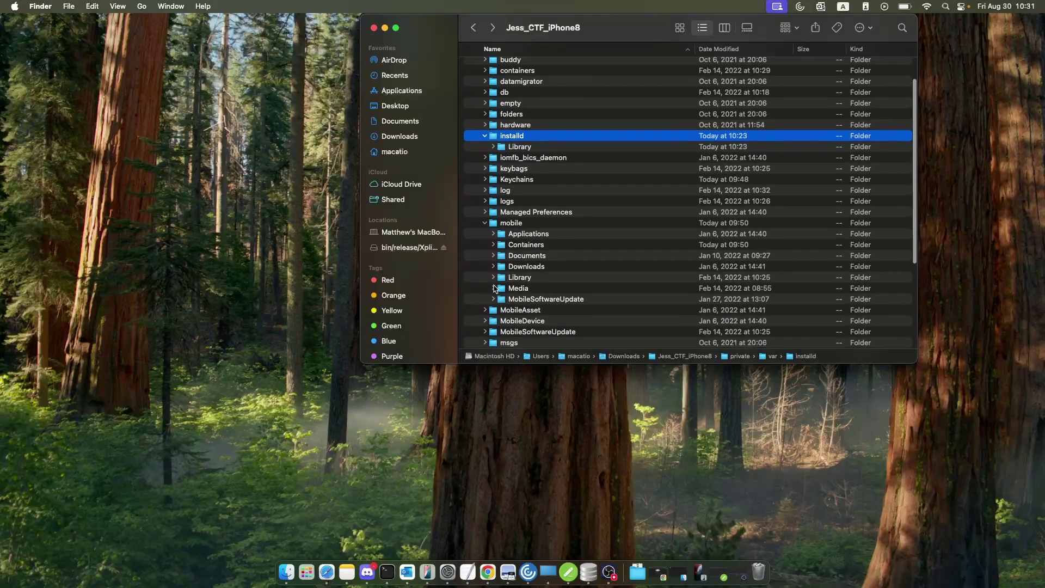
scroll(495, 289, "up", 2)
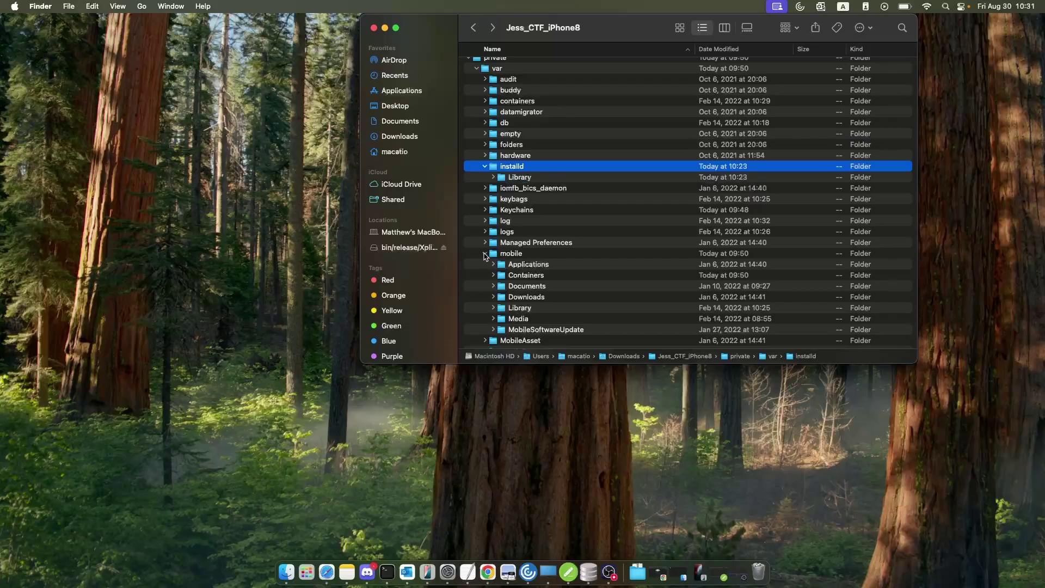
left_click(485, 254)
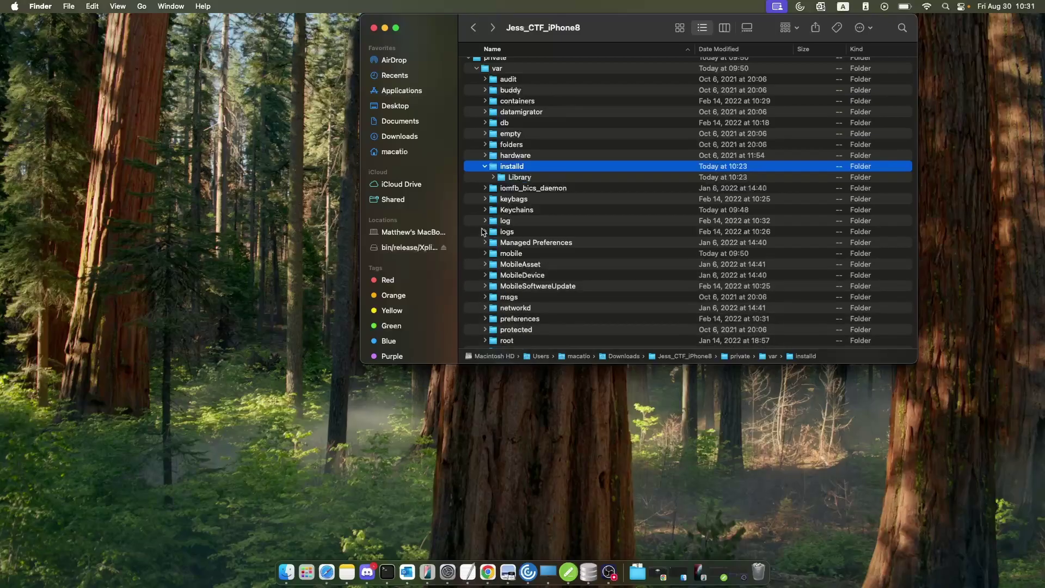
left_click(483, 232)
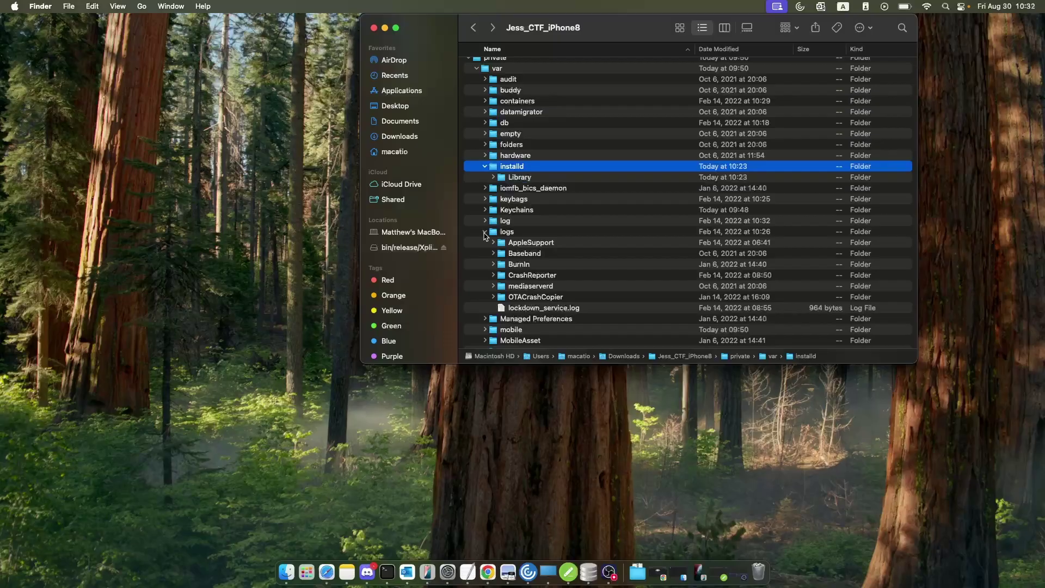
left_click(485, 232)
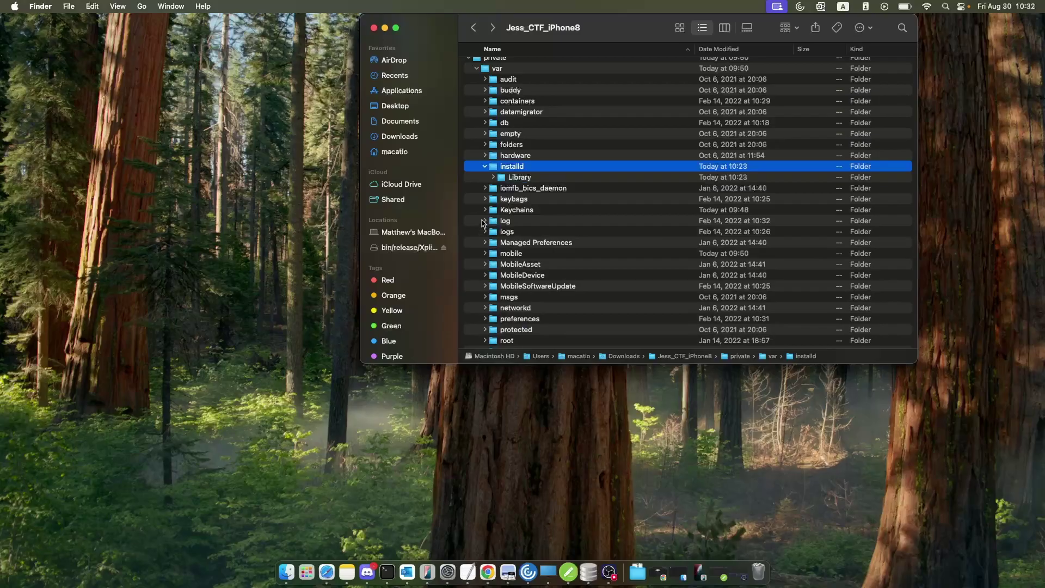
left_click(484, 221)
left_click(484, 221)
left_click(488, 157)
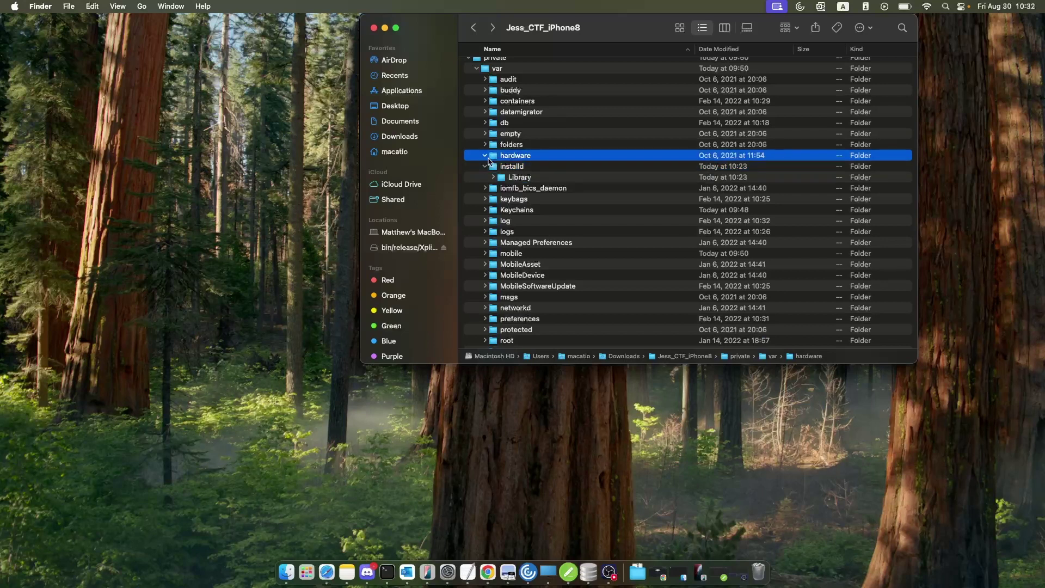
left_click(486, 101)
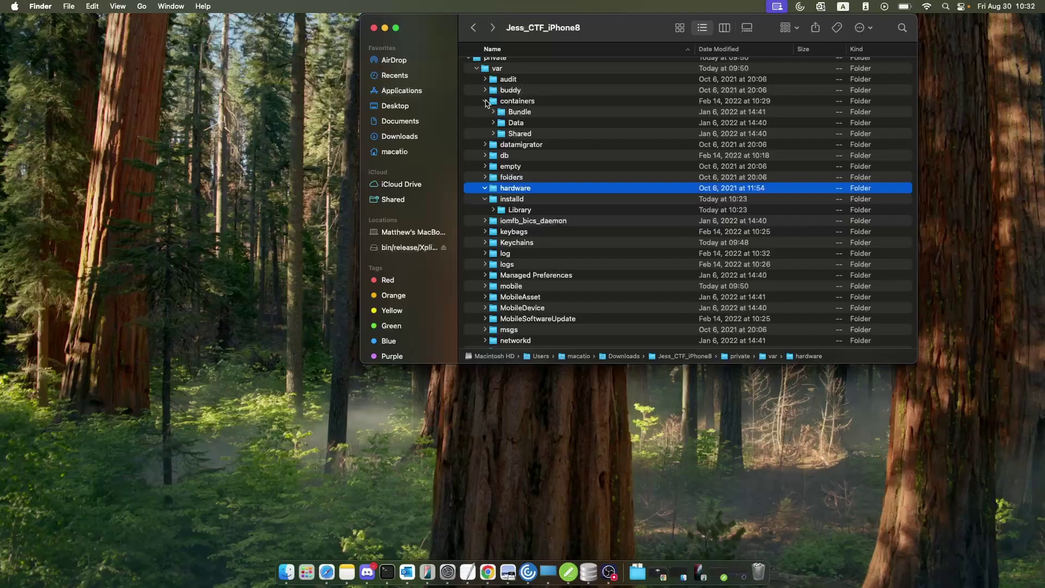
Collapse containers and expand the db folder under var to list its contents.
left_click(485, 101)
left_click(482, 124)
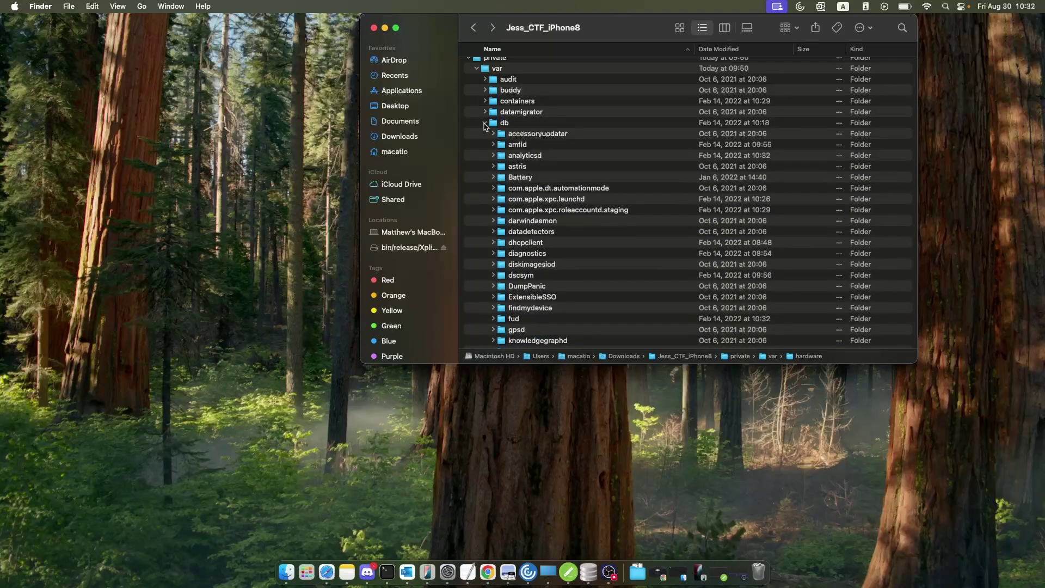
scroll(521, 201, "down", 3)
scroll(521, 202, "down", 3)
scroll(522, 202, "up", 4)
scroll(521, 202, "up", 3)
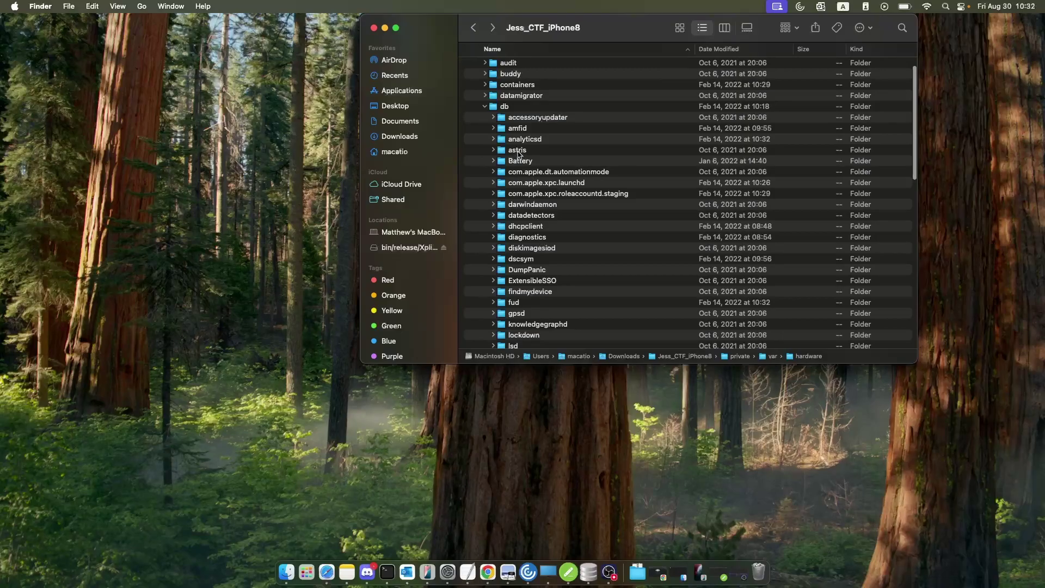
scroll(503, 173, "up", 2)
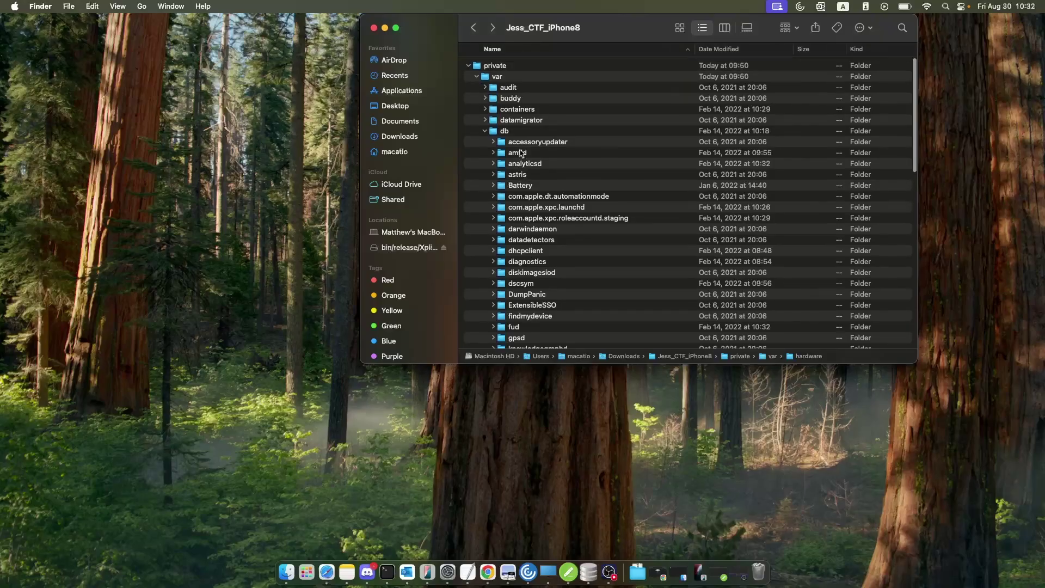
Browse the CSV files in Battery's BDC folder, then fold Battery away.
left_click(494, 186)
left_click(501, 196)
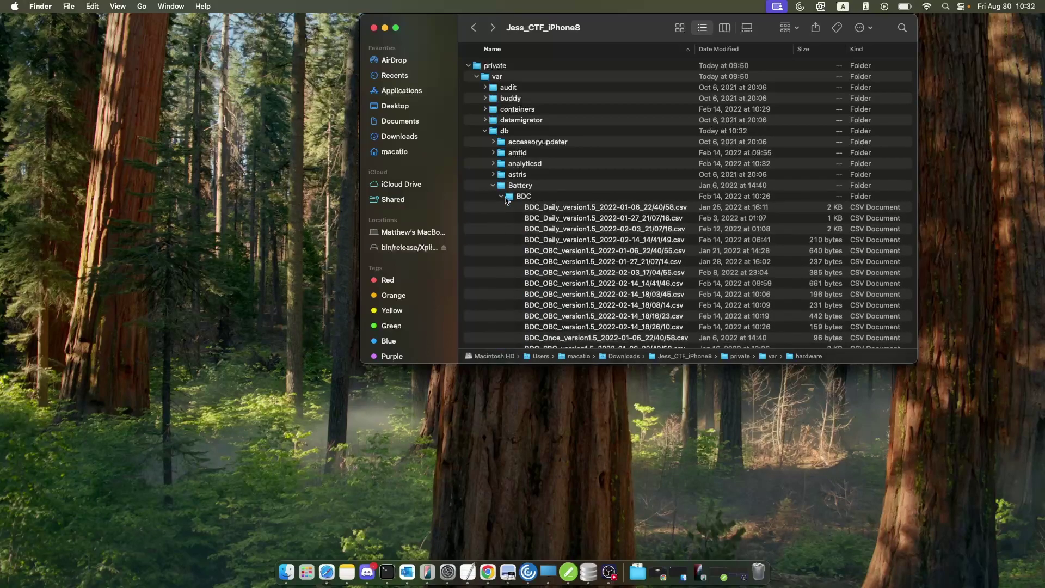
scroll(505, 199, "down", 5)
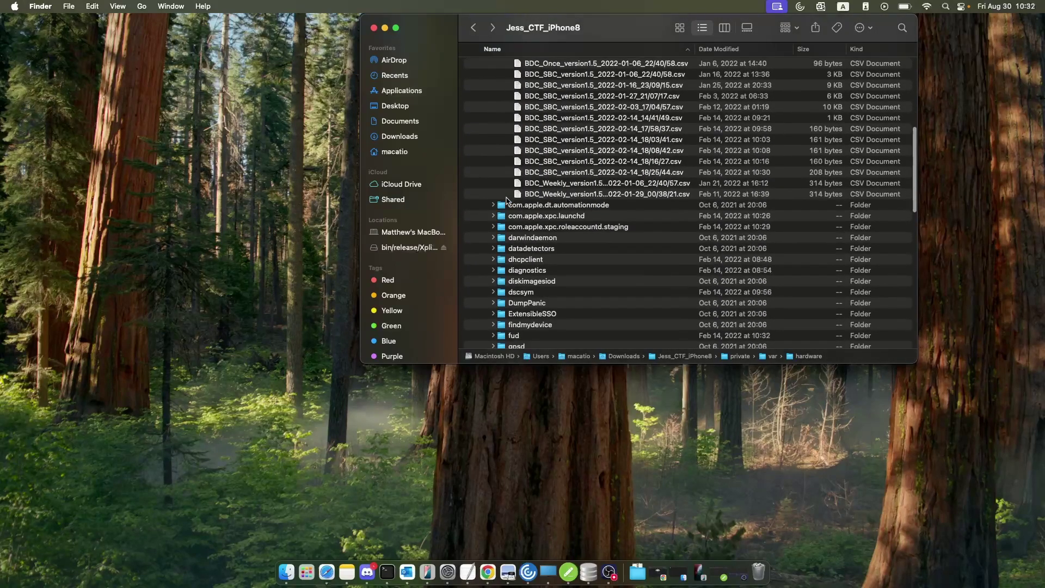
scroll(504, 180, "up", 10)
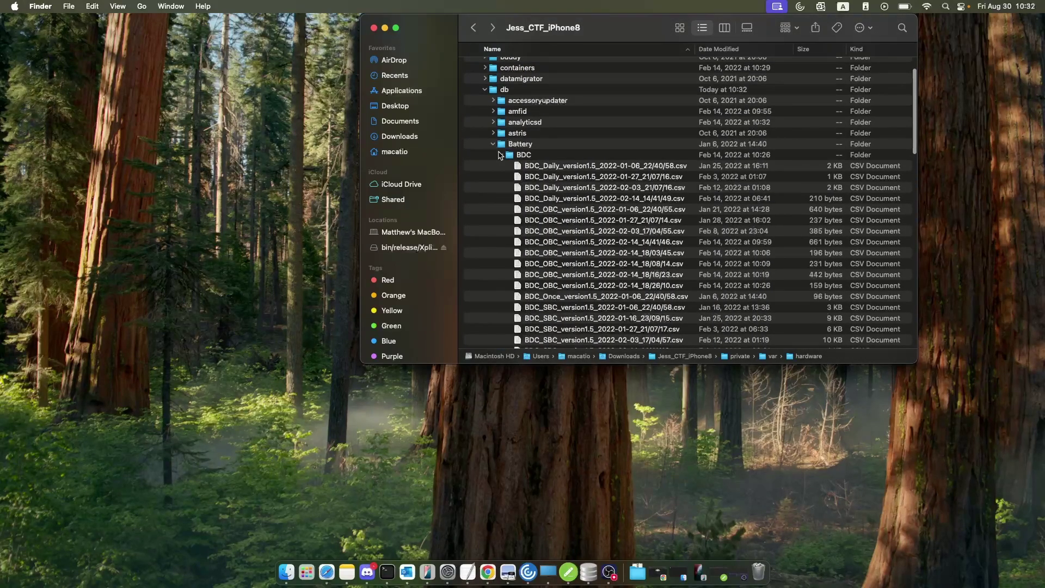
left_click(494, 144)
scroll(505, 192, "down", 10)
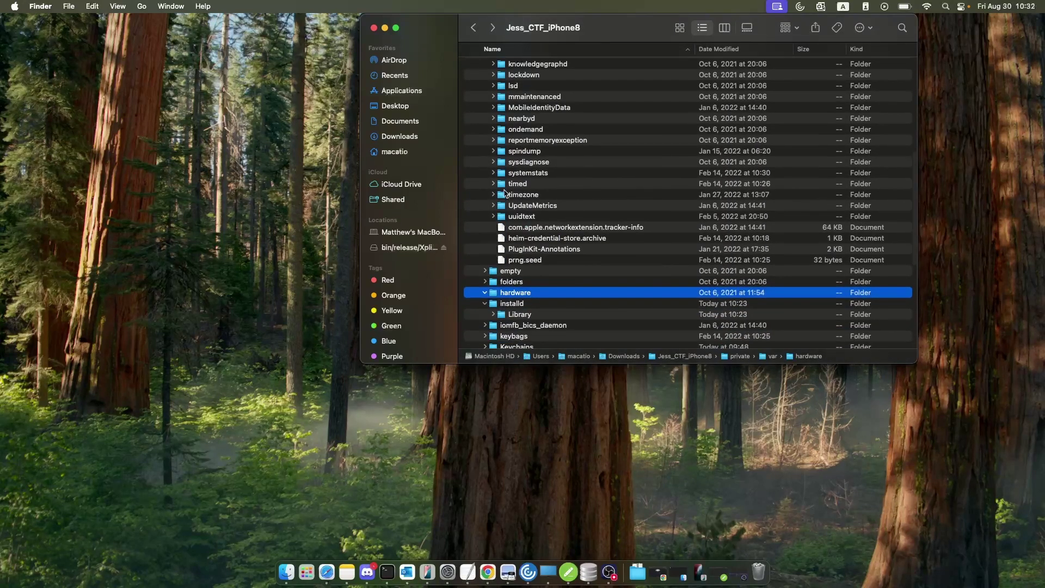
Look through the stackshots archives in systemstats, then collapse the folder.
left_click(494, 173)
scroll(497, 211, "down", 5)
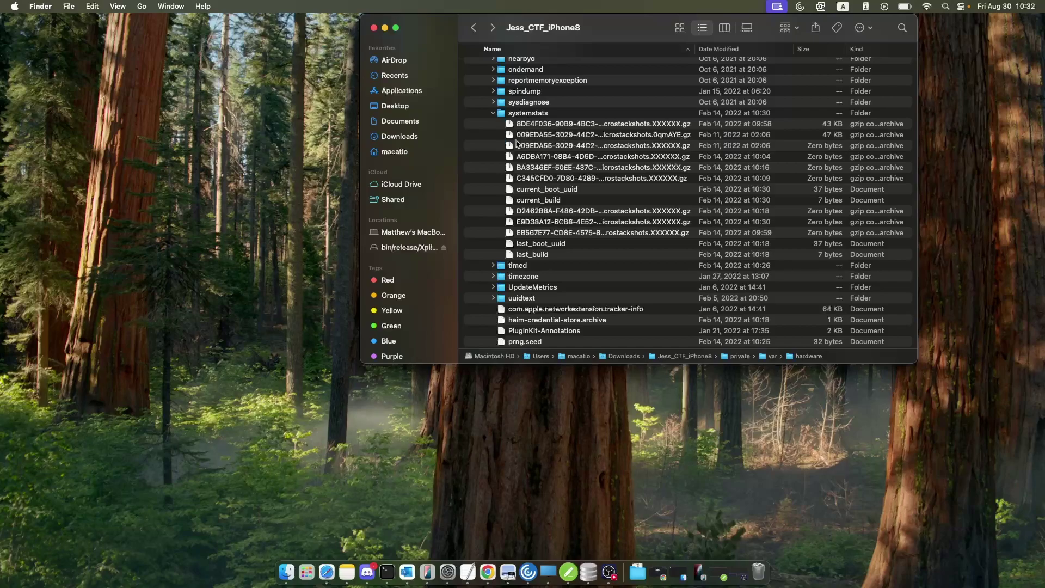
left_click(565, 124)
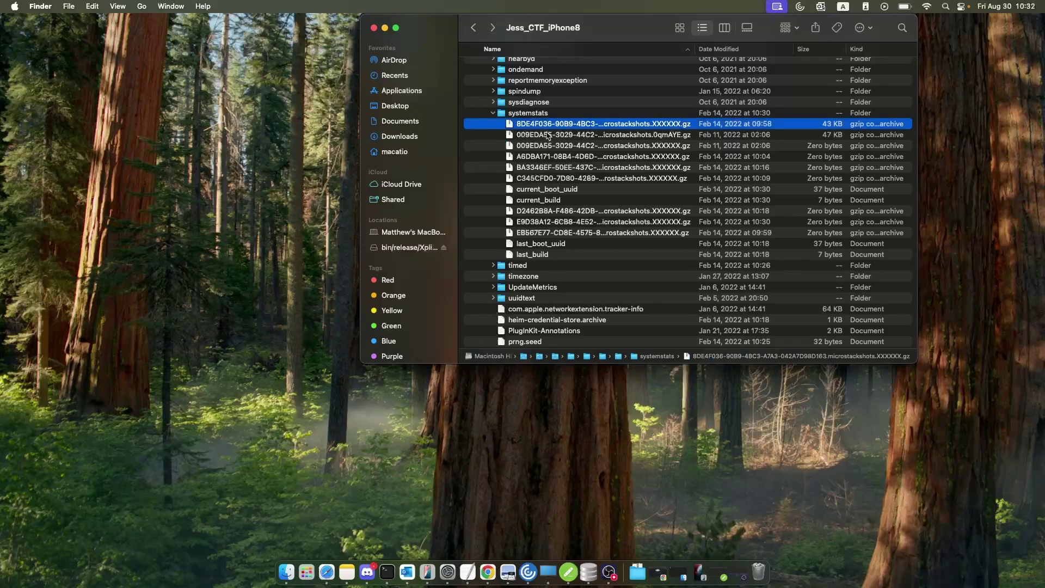
scroll(542, 133, "up", 2)
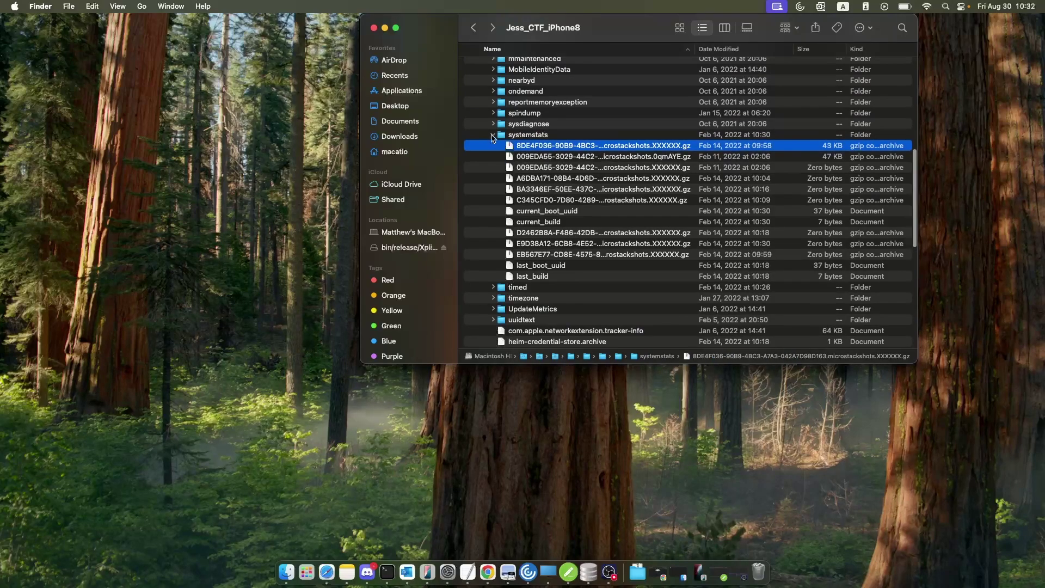
left_click(492, 136)
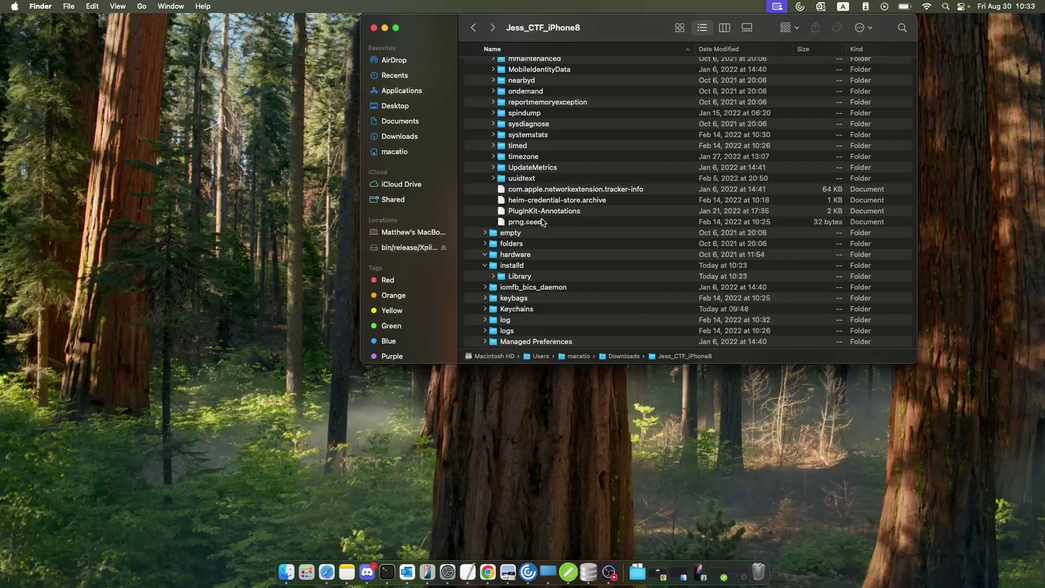
Expand installd's Library and browse its Caches and com.apple.mobile.installd.staging folders.
scroll(542, 229, "down", 3)
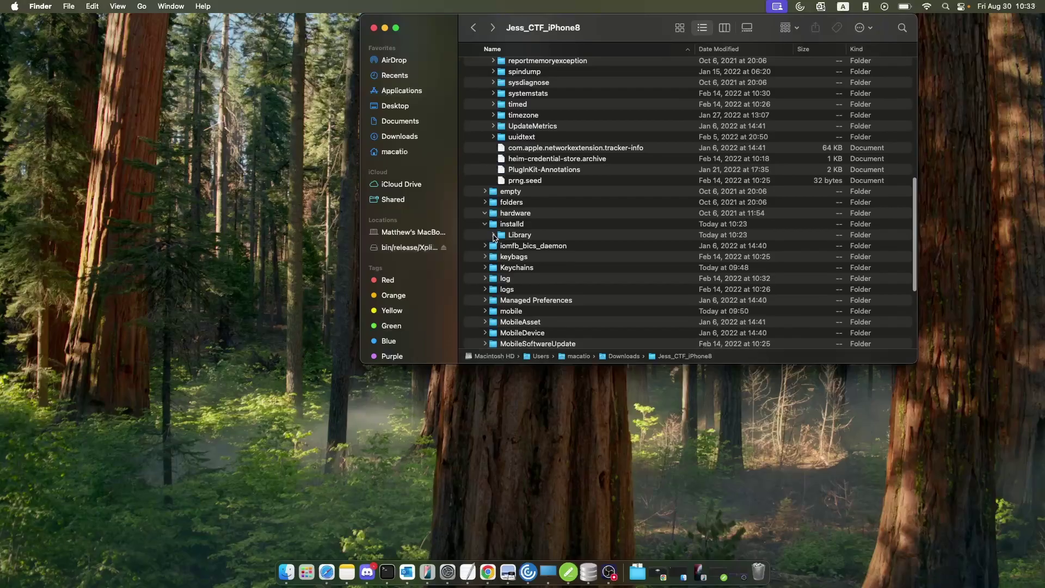
left_click(493, 236)
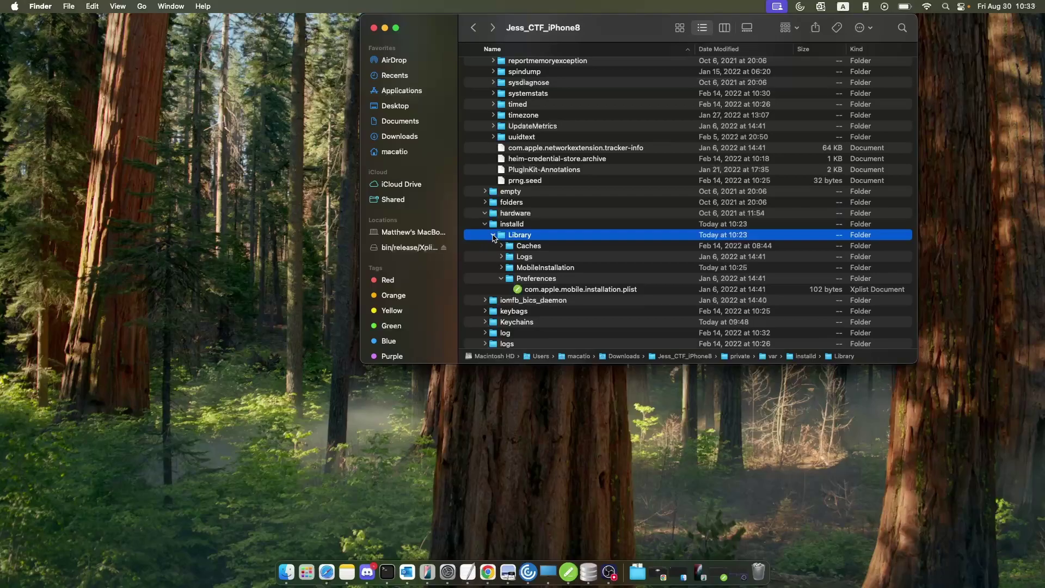
left_click(500, 279)
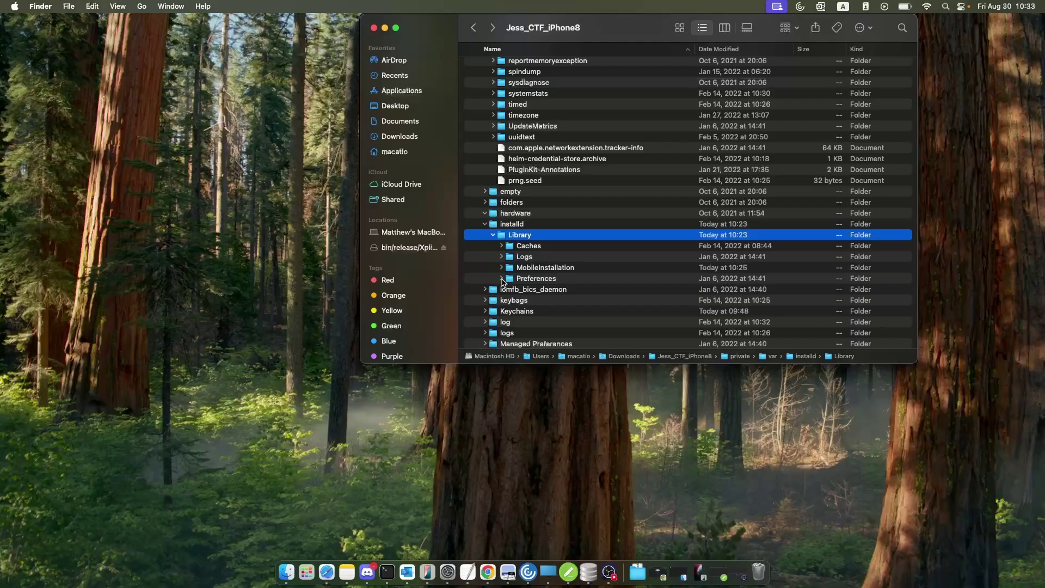
left_click(502, 246)
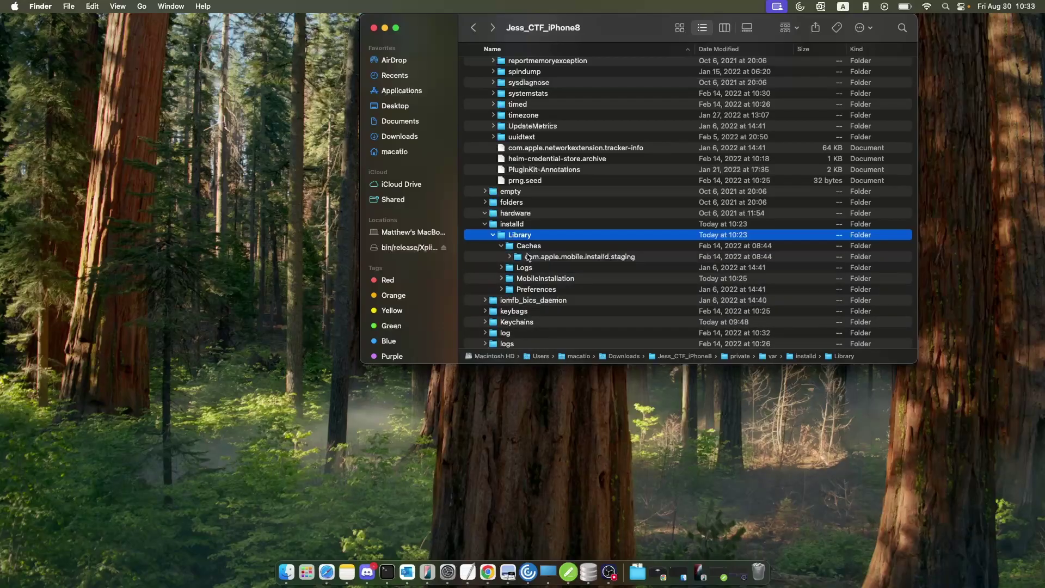
left_click(510, 256)
left_click(501, 246)
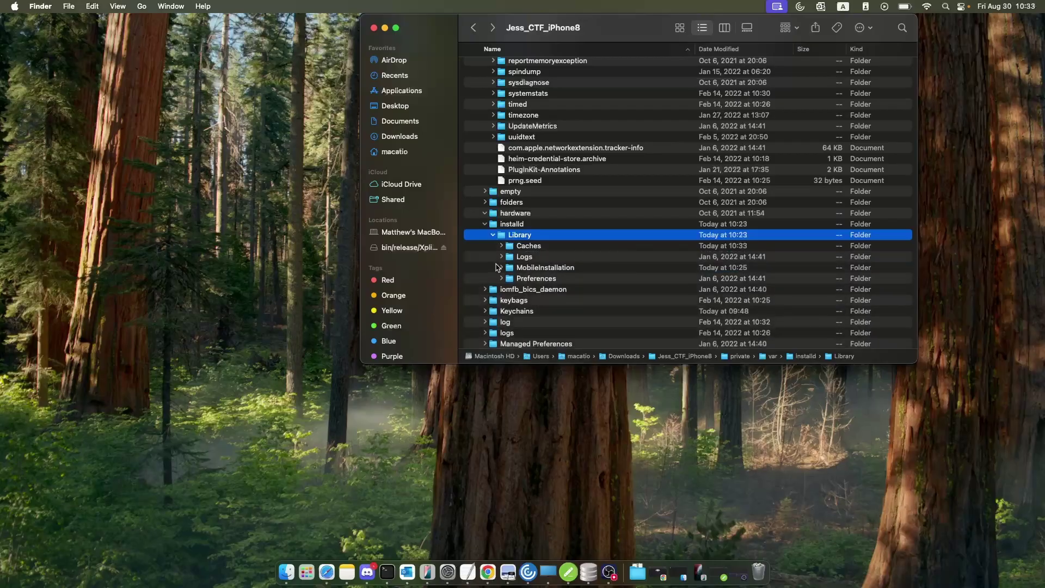
Reveal mobile_installation.log.0 in Logs/MobileInstallation and list the apps that can open it.
left_click(501, 257)
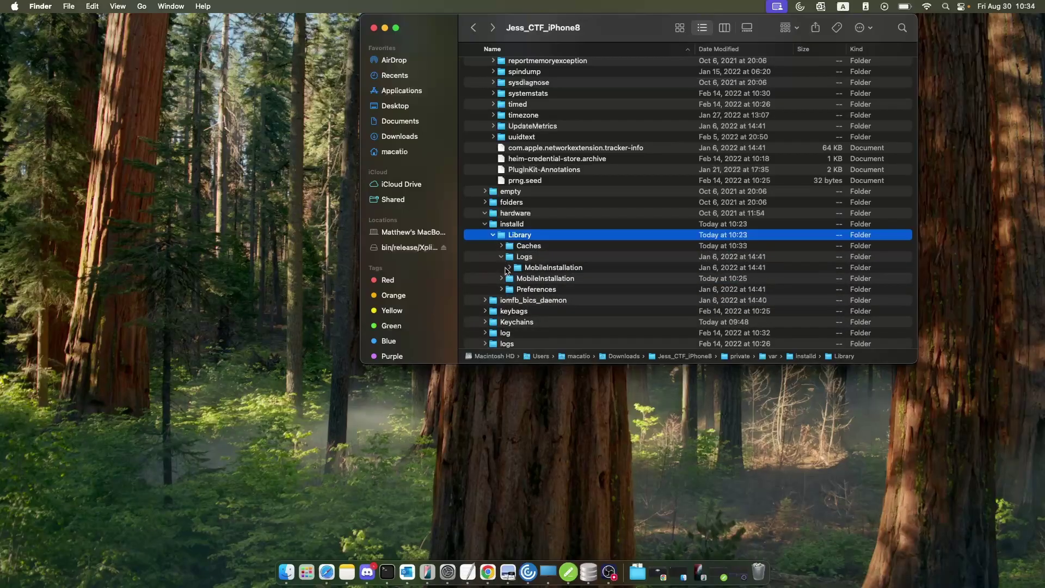
left_click(510, 268)
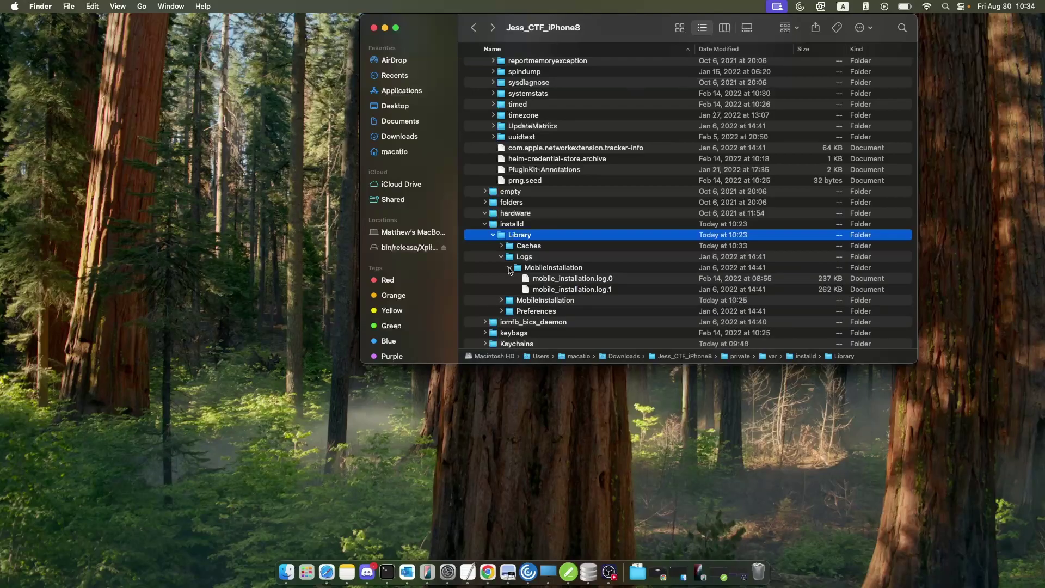
left_click(601, 280)
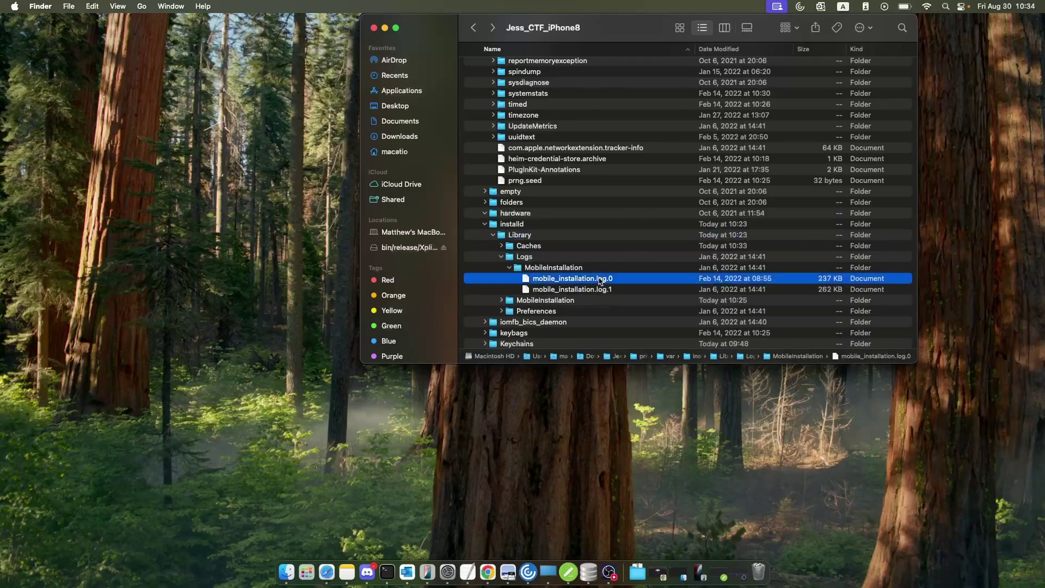
double_click(601, 280)
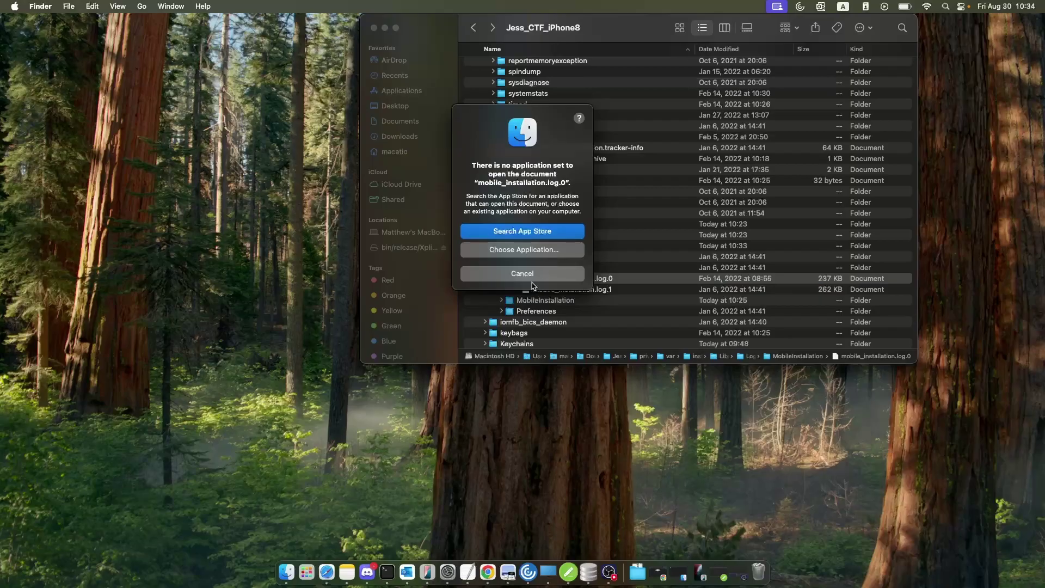
left_click(532, 281)
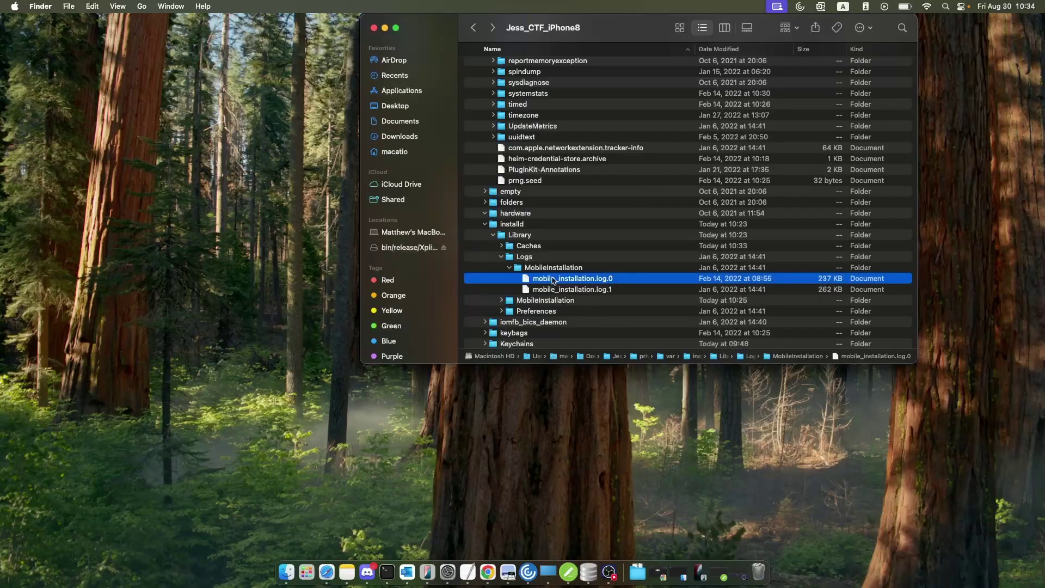
right_click(584, 283)
mouse_move(621, 301)
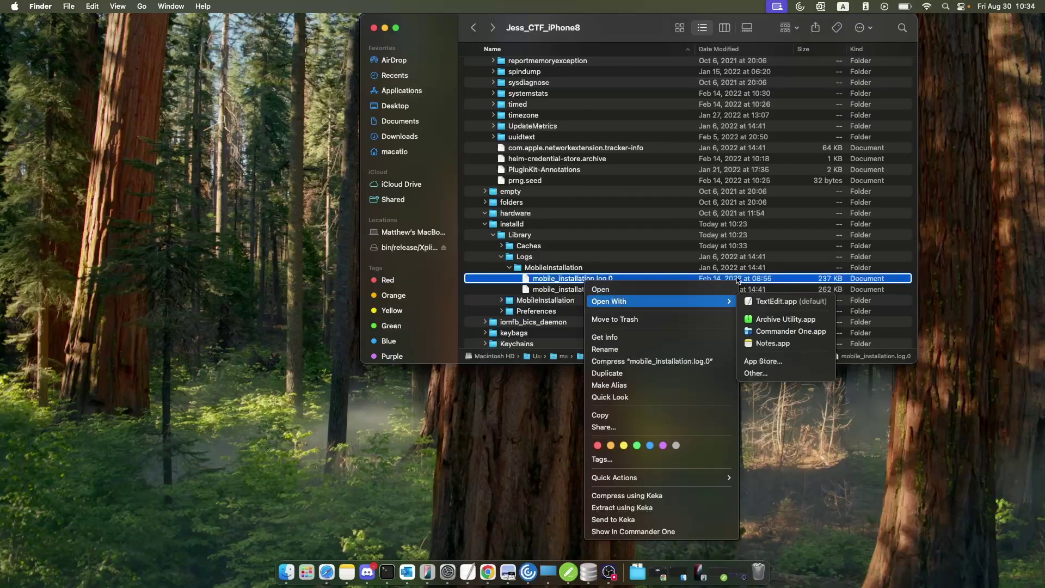
Open mobile_installation.log.0 in TextEdit and scroll through its timestamped install entries.
left_click(752, 301)
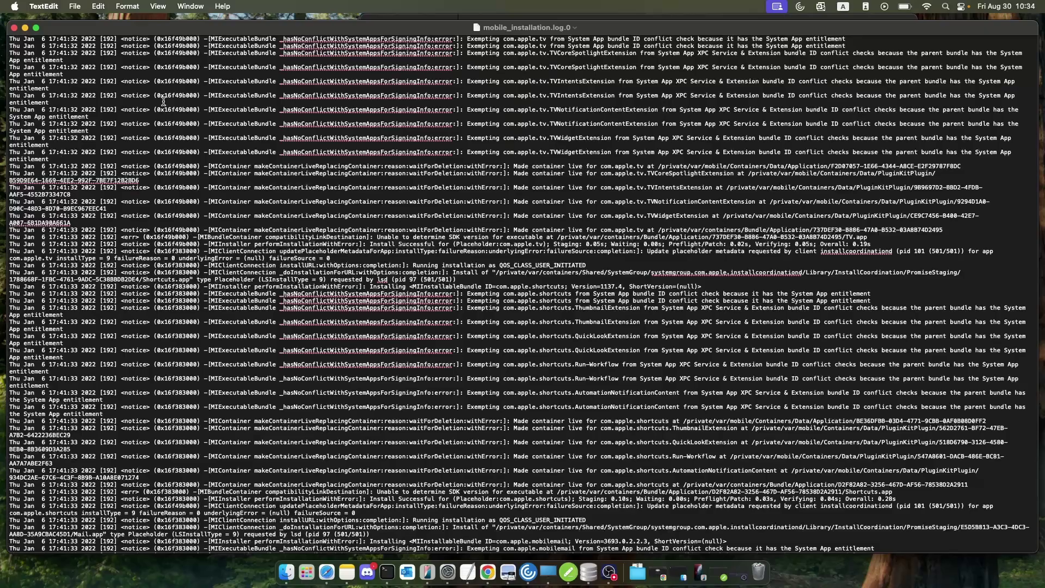
scroll(280, 146, "down", 15)
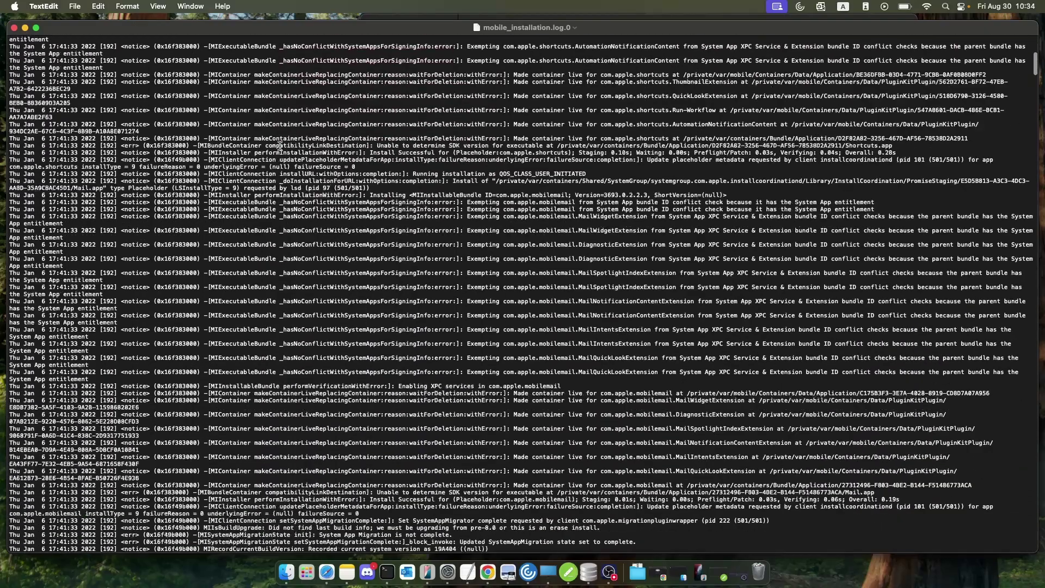
scroll(280, 146, "down", 4)
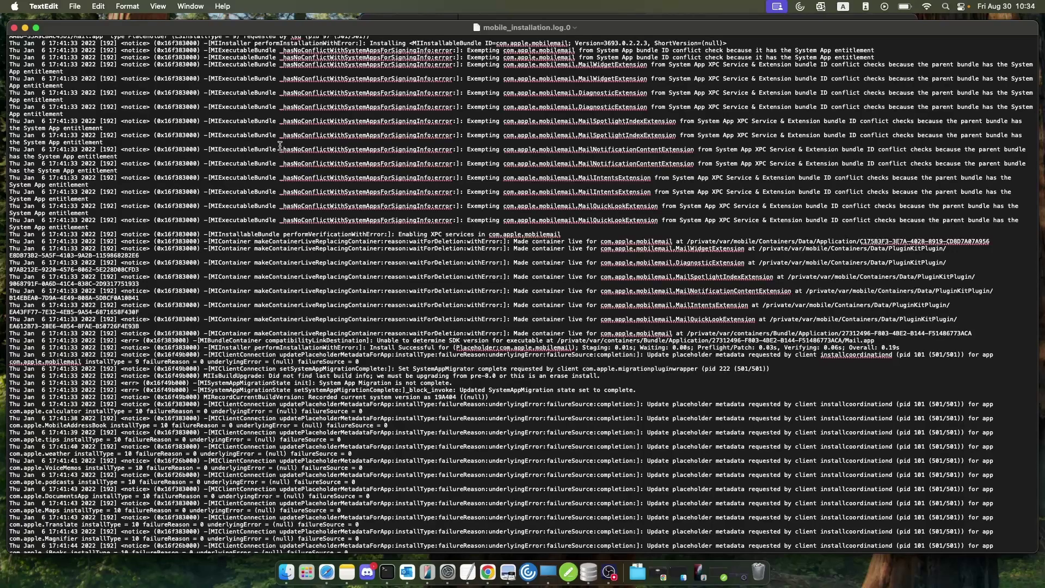
scroll(280, 146, "up", 15)
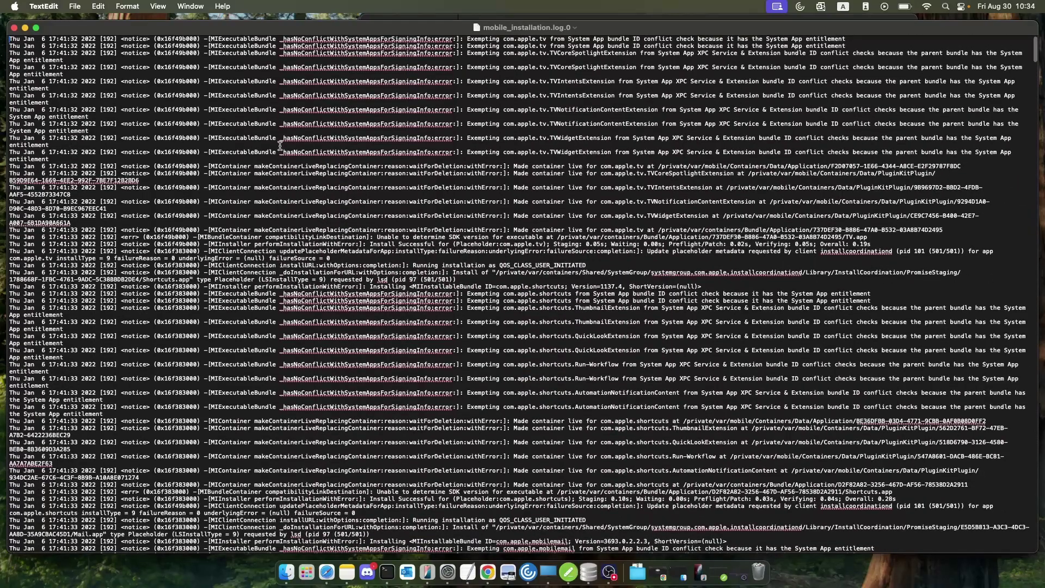
scroll(280, 145, "down", 20)
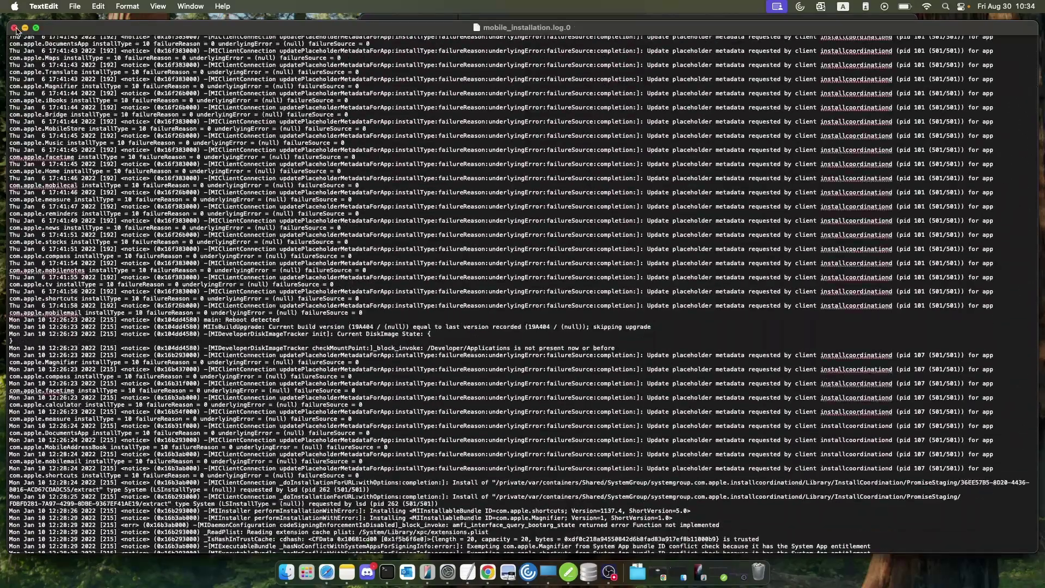
Close the log document and collapse the Logs folder under installd's Library.
left_click(14, 28)
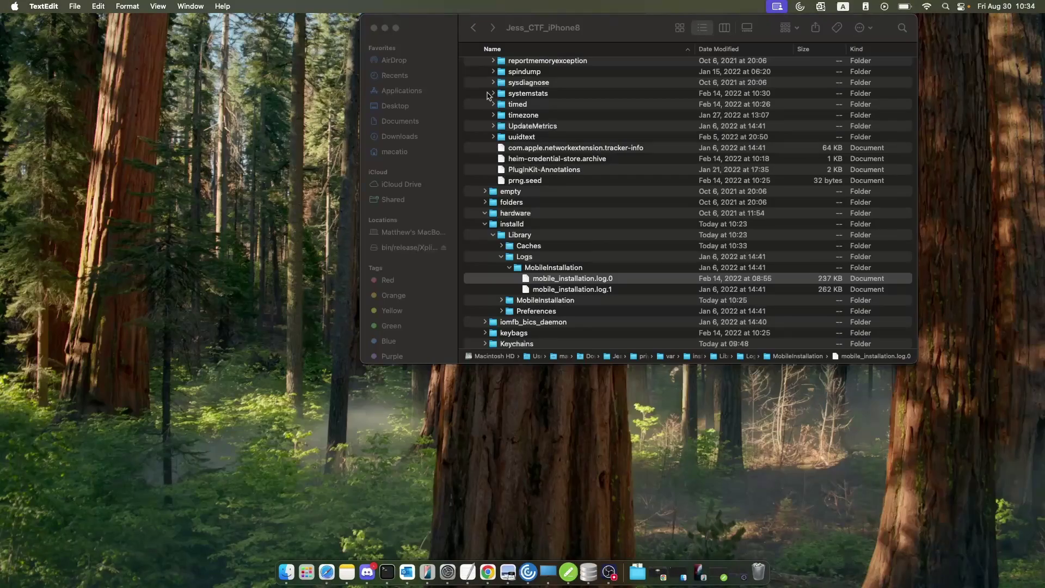
left_click(509, 267)
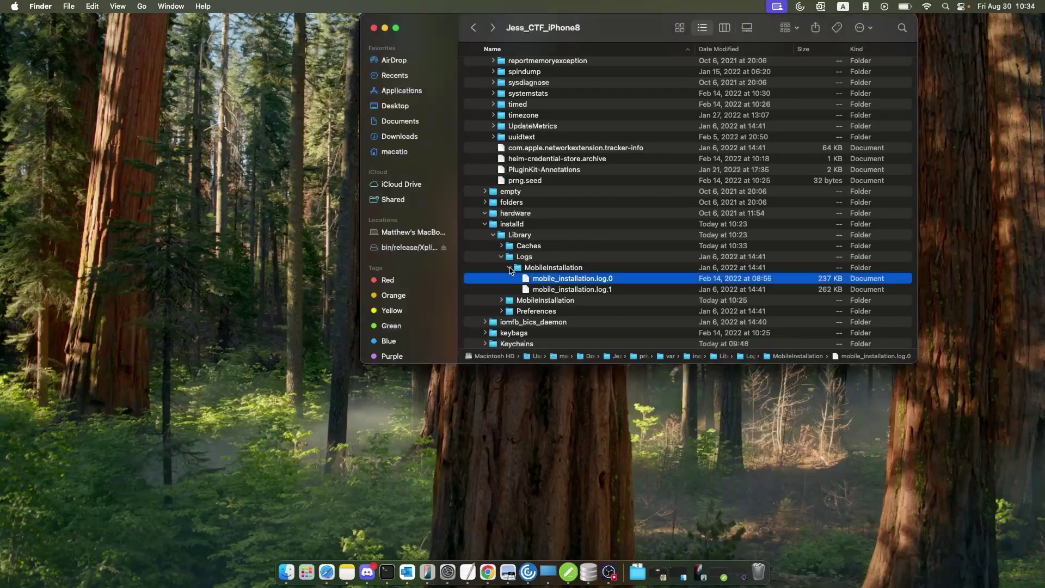
left_click(509, 267)
left_click(503, 257)
left_click(502, 256)
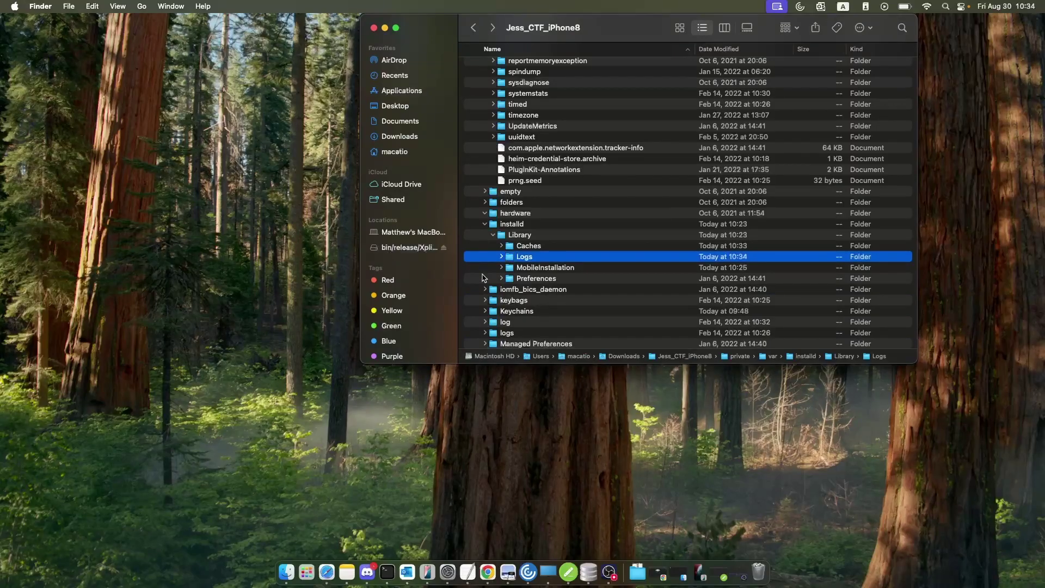
Expand Library's MobileInstallation folder and close the MigrationInfo plist in Xplist.
left_click(502, 267)
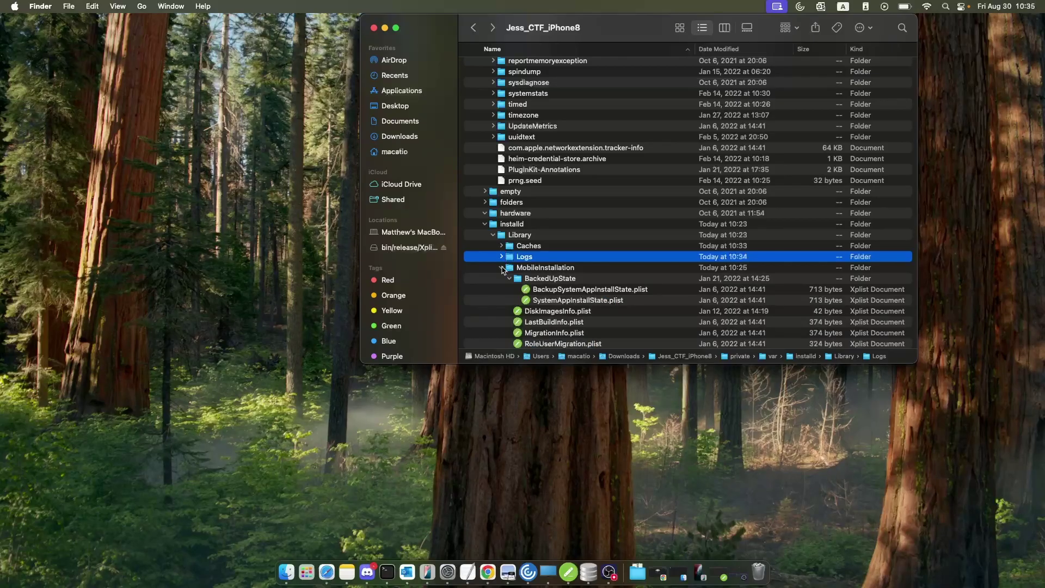
scroll(503, 269, "down", 3)
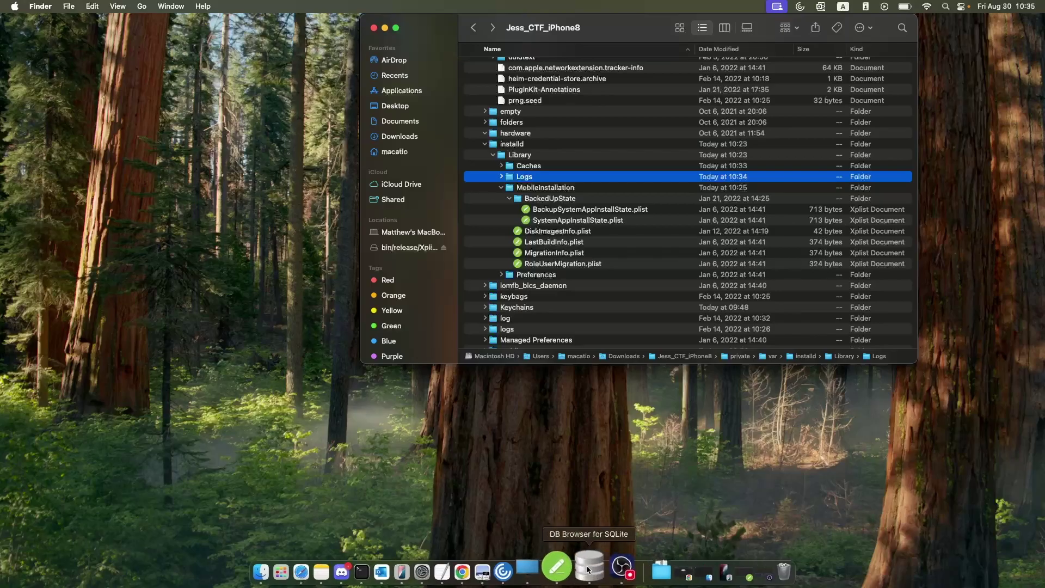
left_click(573, 574)
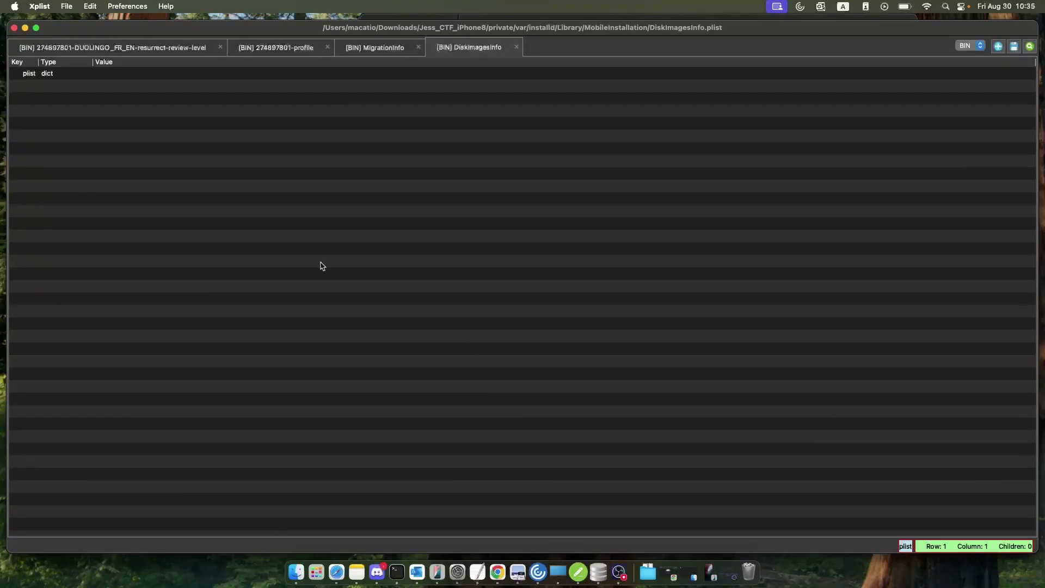
left_click(418, 47)
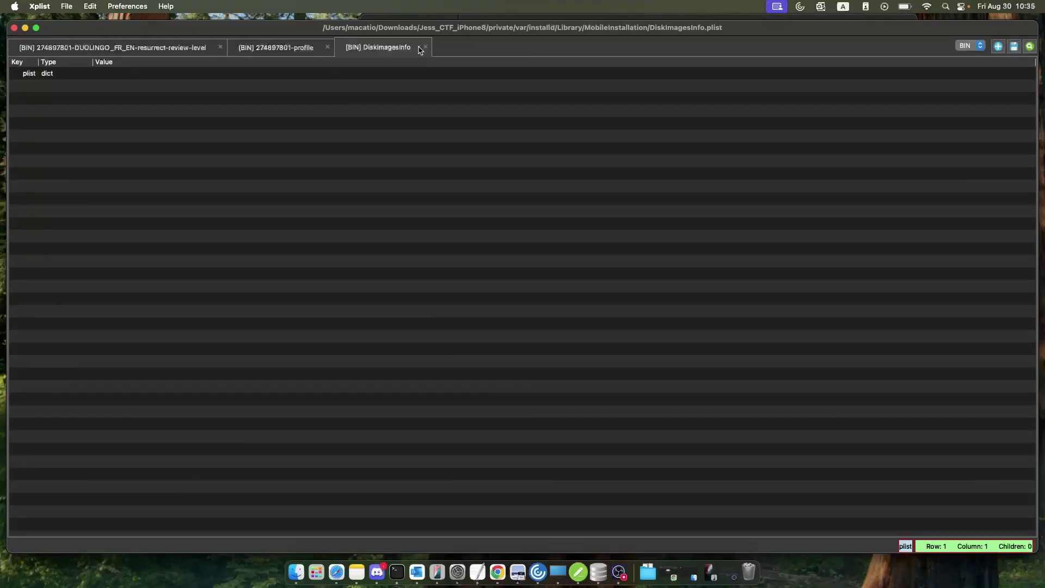
Close the DiskImagesInfo and profile plists, then open LastBuildInfo.plist (iOS 15.0.2, build 19A404) in Xplist.
left_click(425, 47)
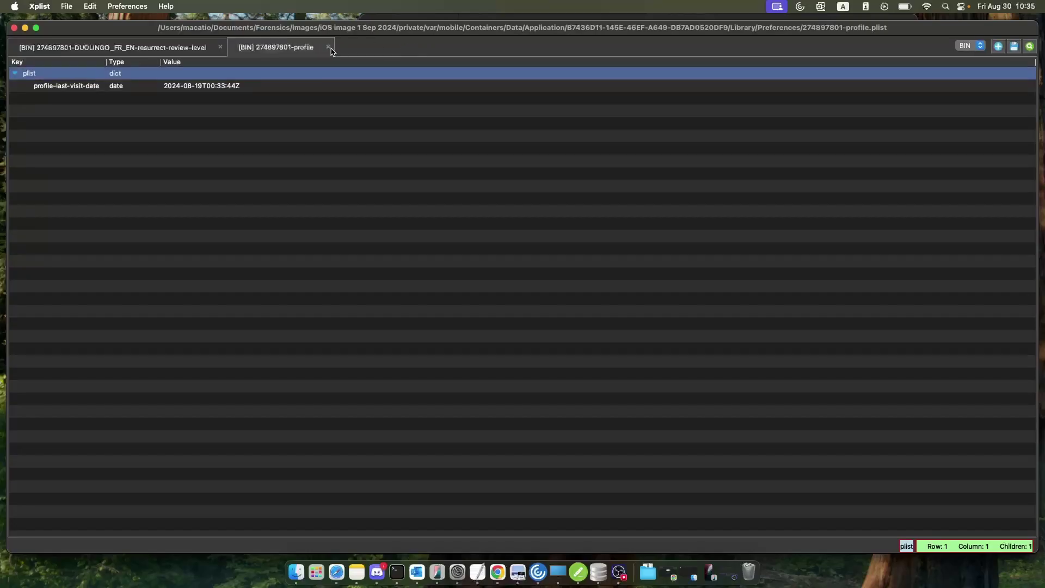
left_click(328, 47)
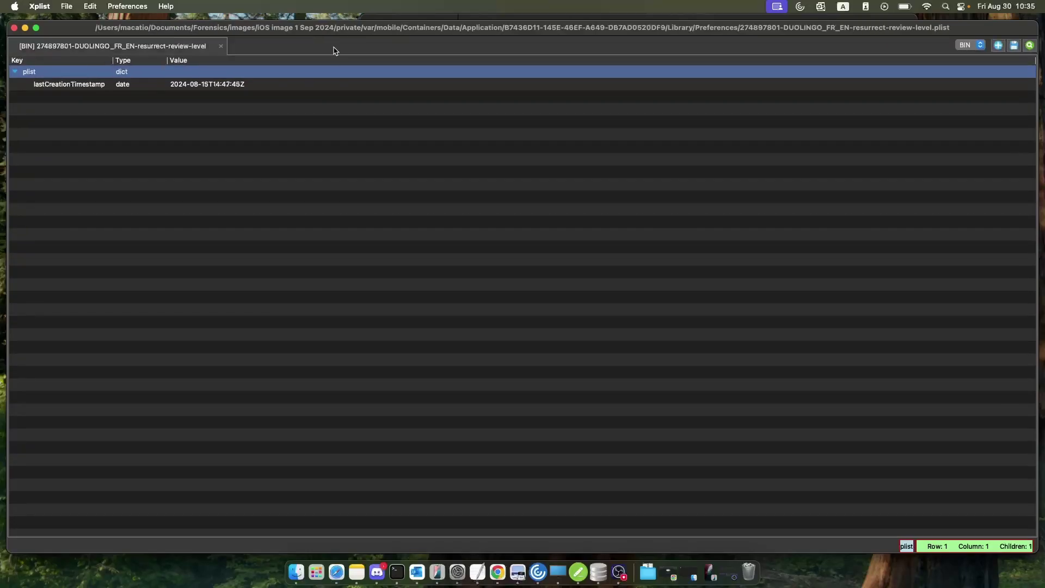
left_click(402, 18)
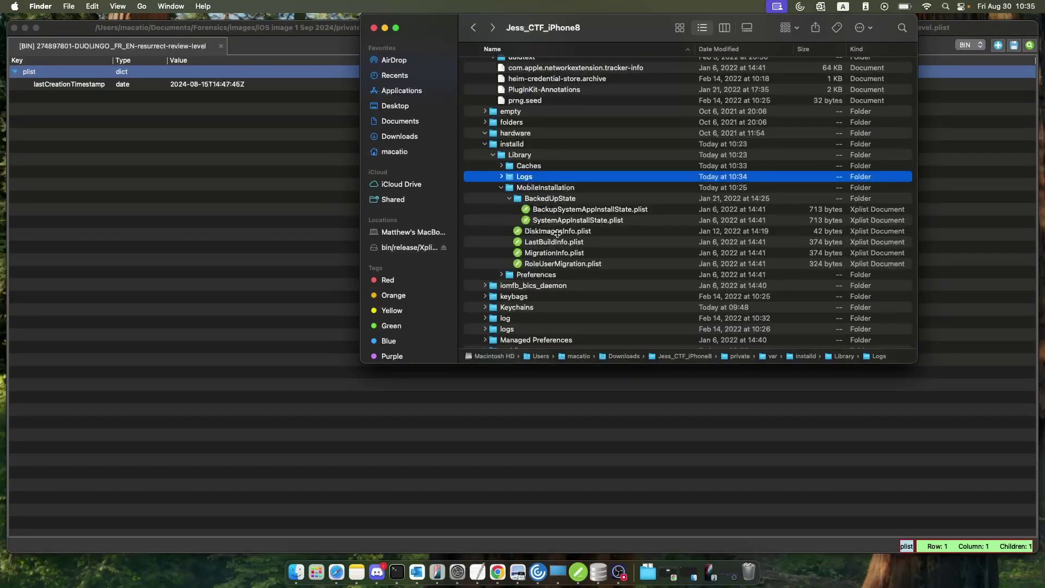
left_click_drag(558, 245, 289, 223)
left_click(288, 223)
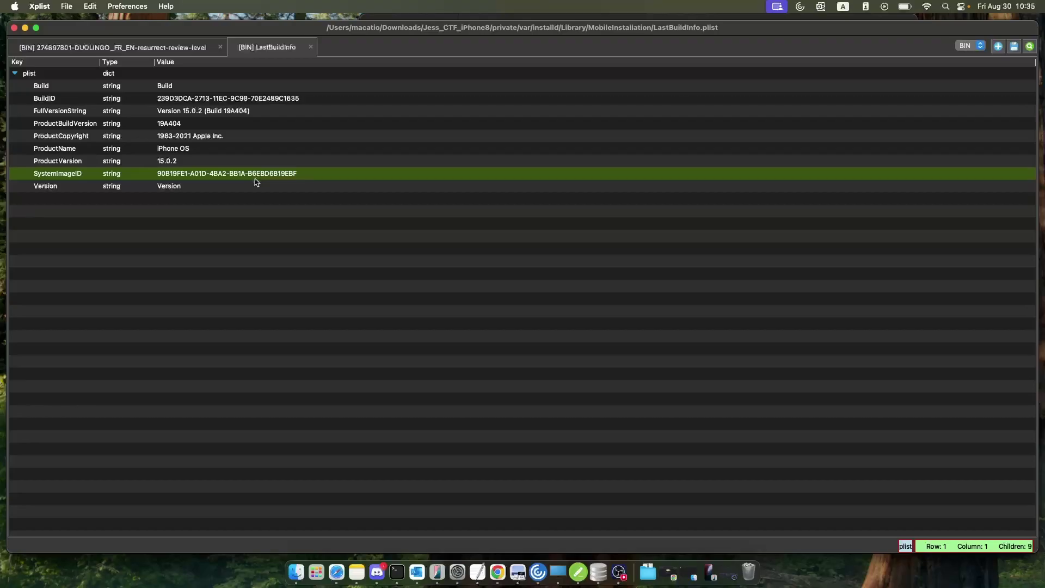
Add a NewItem row, browse the menus and ProductName rows, then discard changes to LastBuildInfo.plist.
key("super+n")
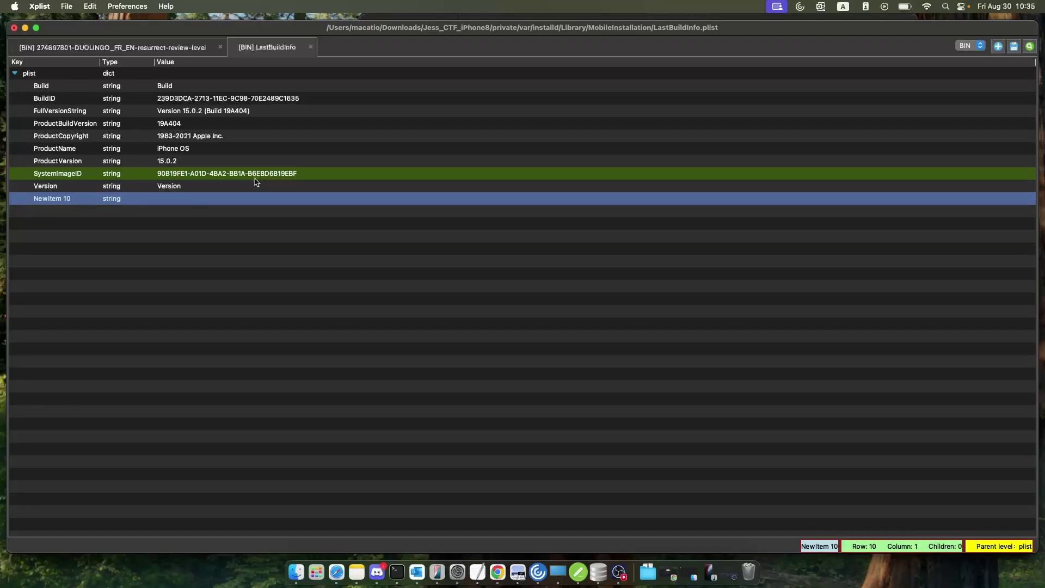
left_click(48, 10)
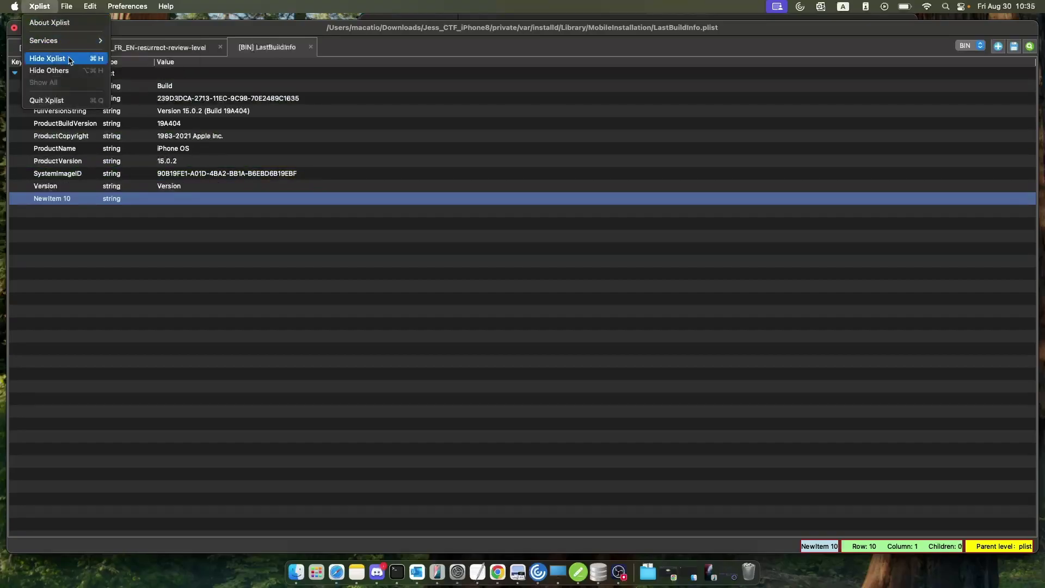
mouse_move(66, 7)
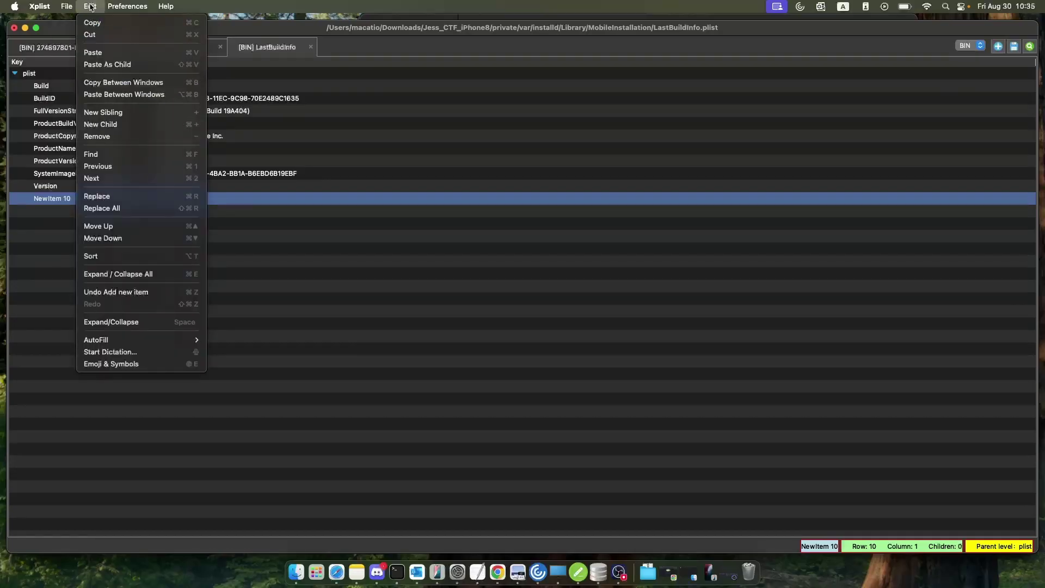
left_click(291, 212)
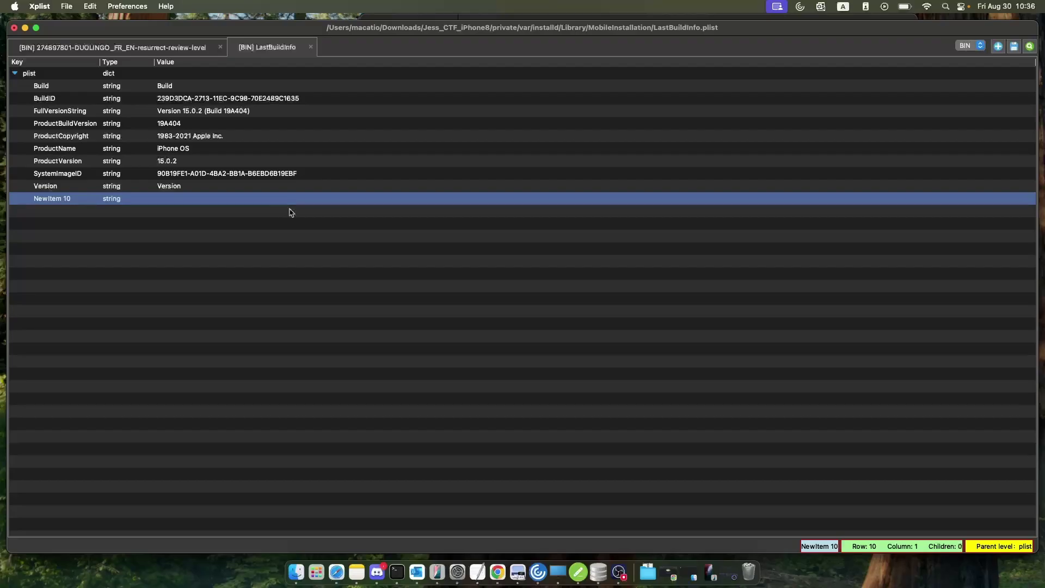
left_click(177, 161)
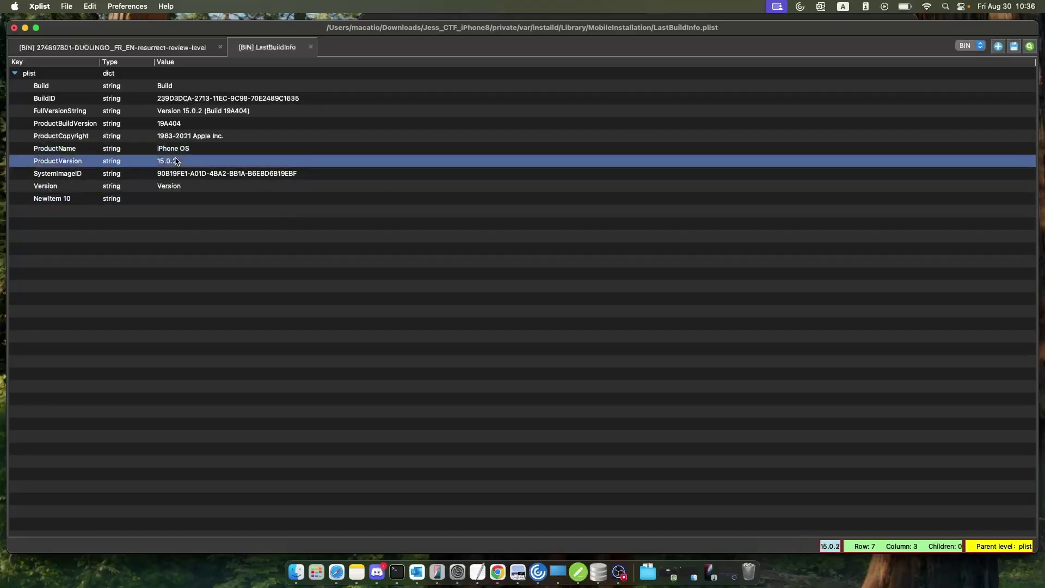
left_click(177, 151)
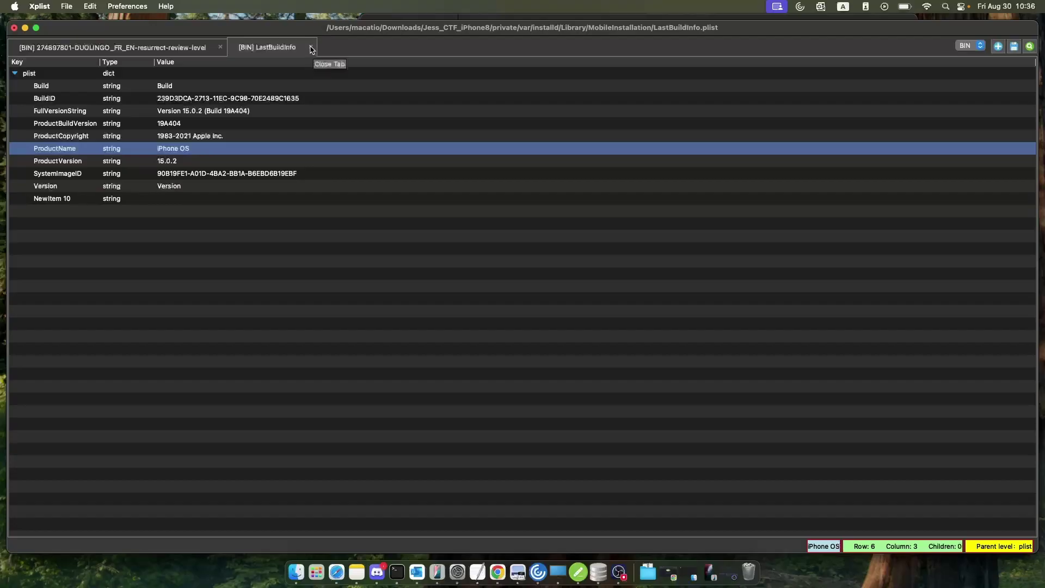
left_click(311, 48)
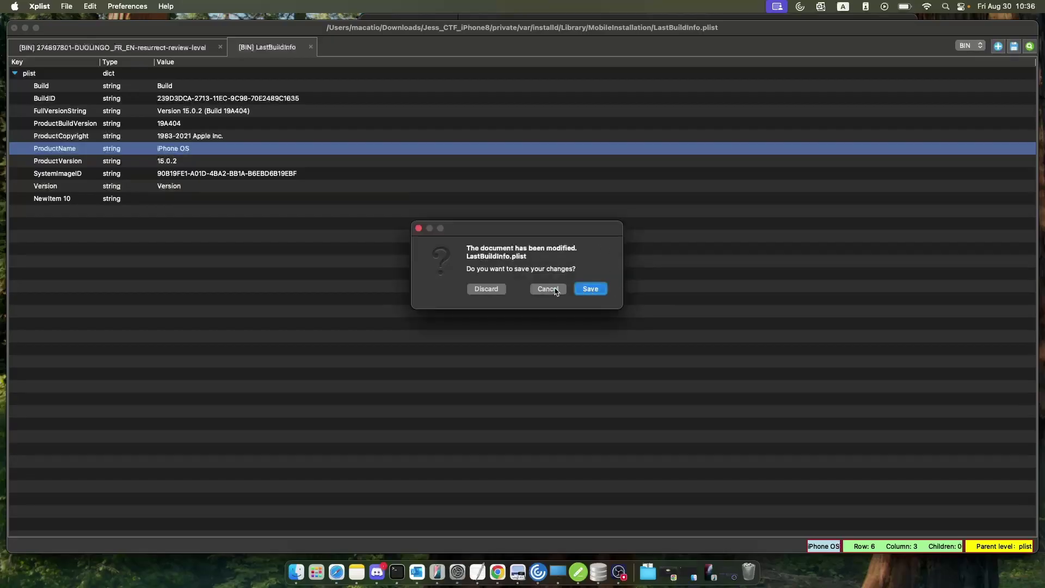
left_click(489, 292)
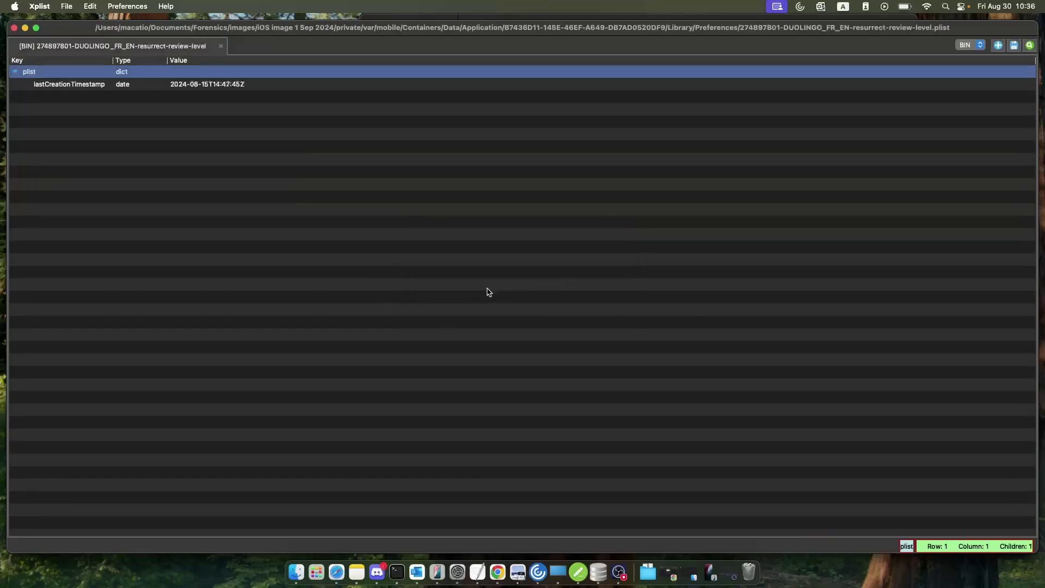
left_click(658, 18)
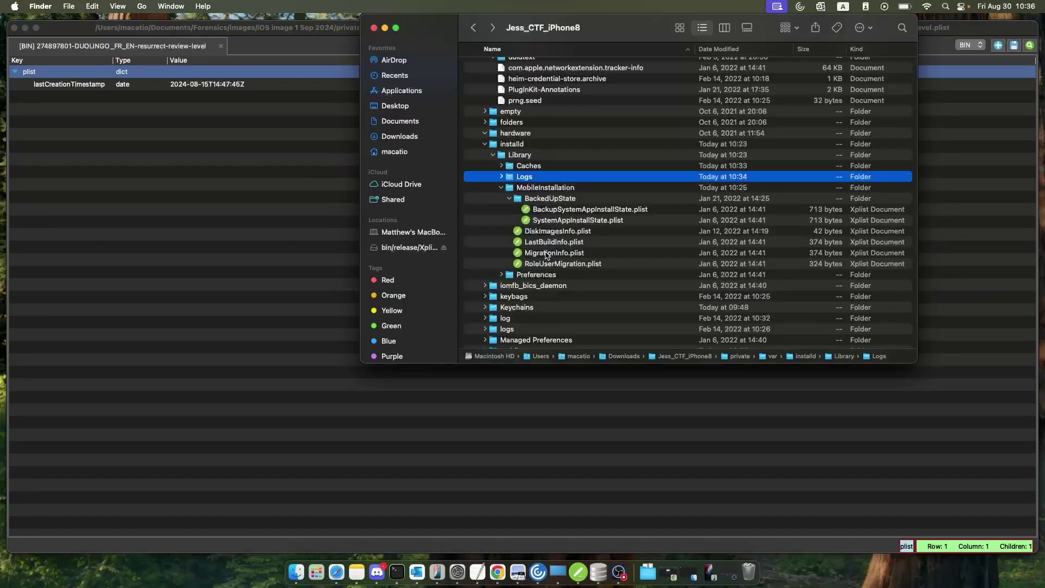
left_click_drag(547, 254, 289, 162)
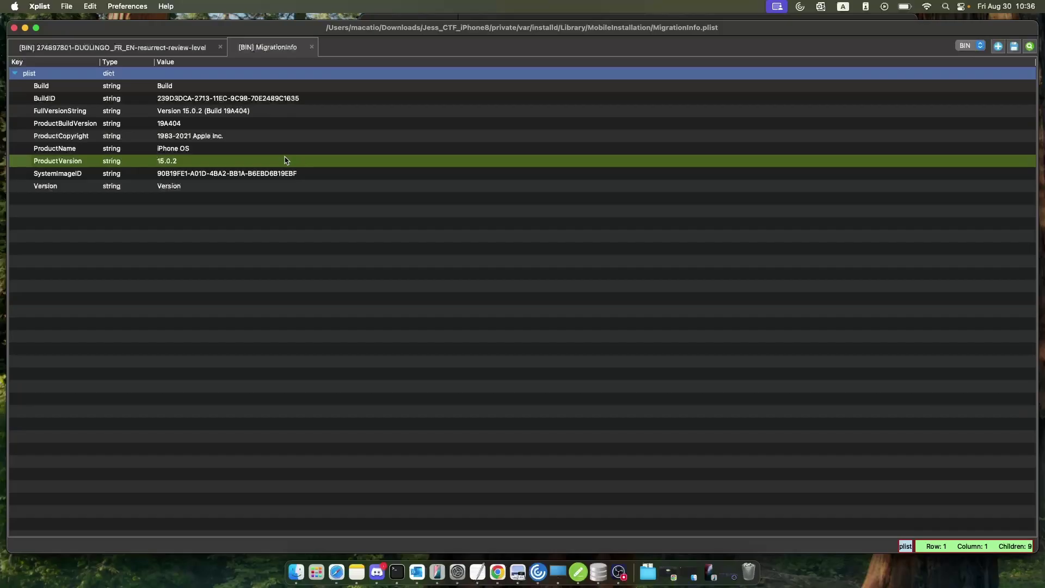
left_click(311, 47)
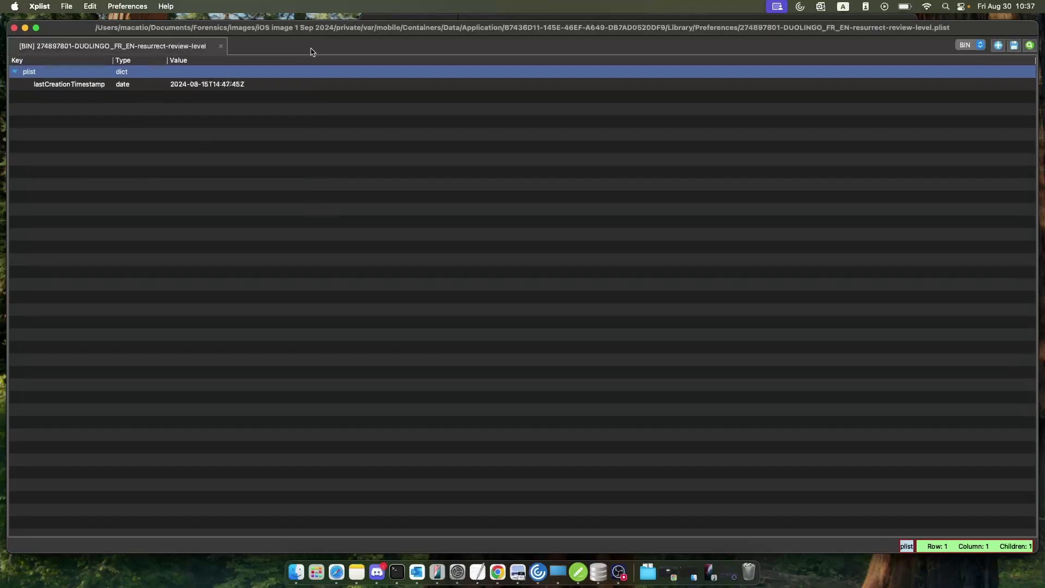
Drag RoleUserMigration.plist and BackupSystemAppInstallState.plist from Finder into Xplist as new tabs.
left_click(431, 16)
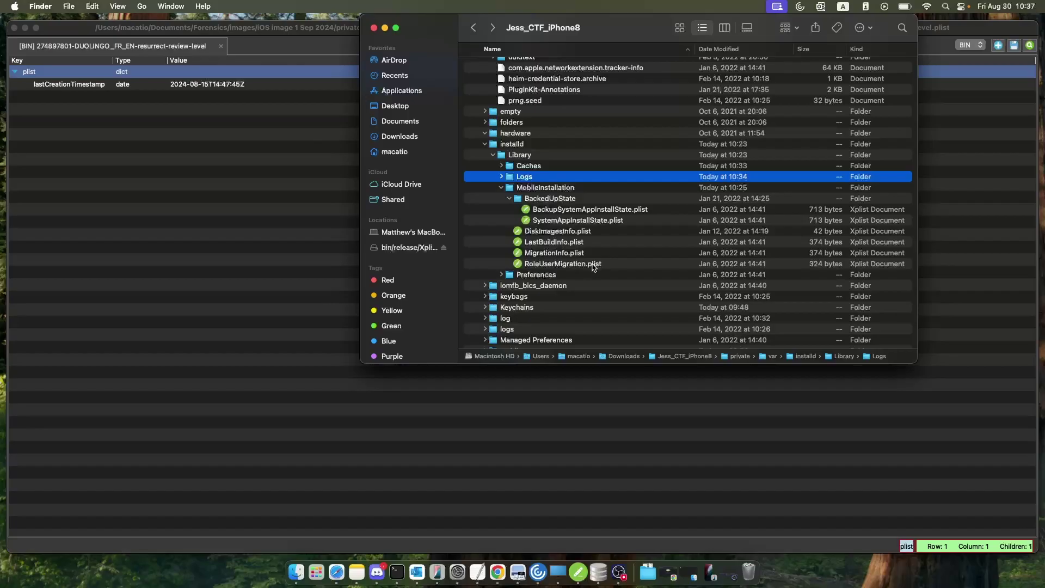
left_click_drag(593, 266, 319, 52)
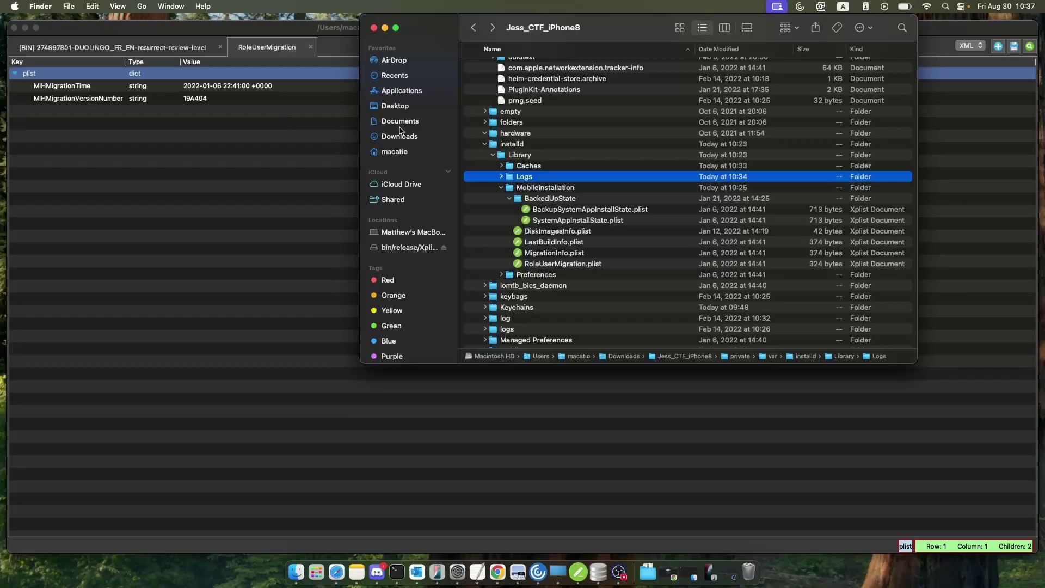
left_click(584, 211)
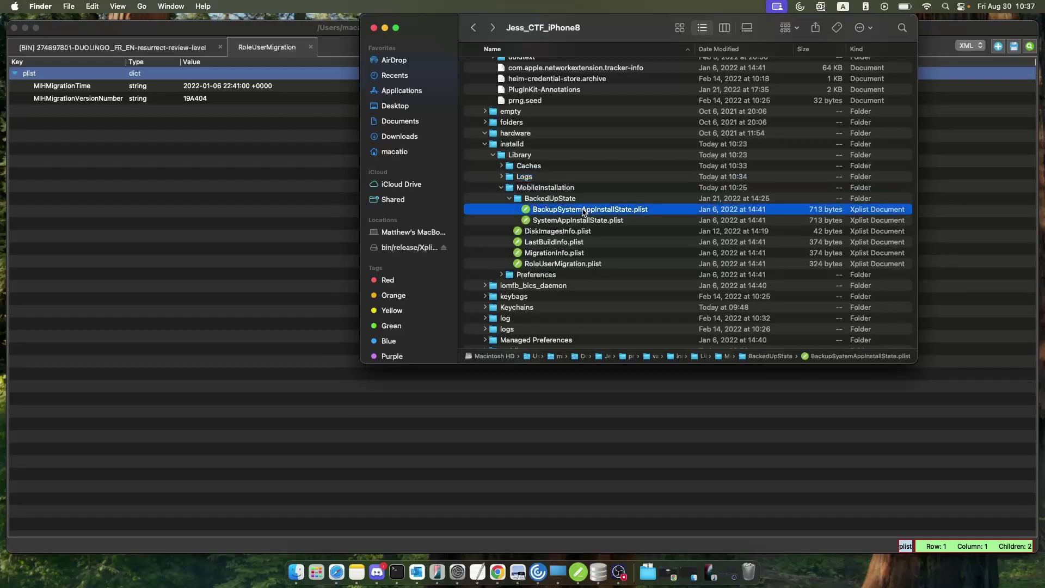
left_click_drag(584, 211, 324, 194)
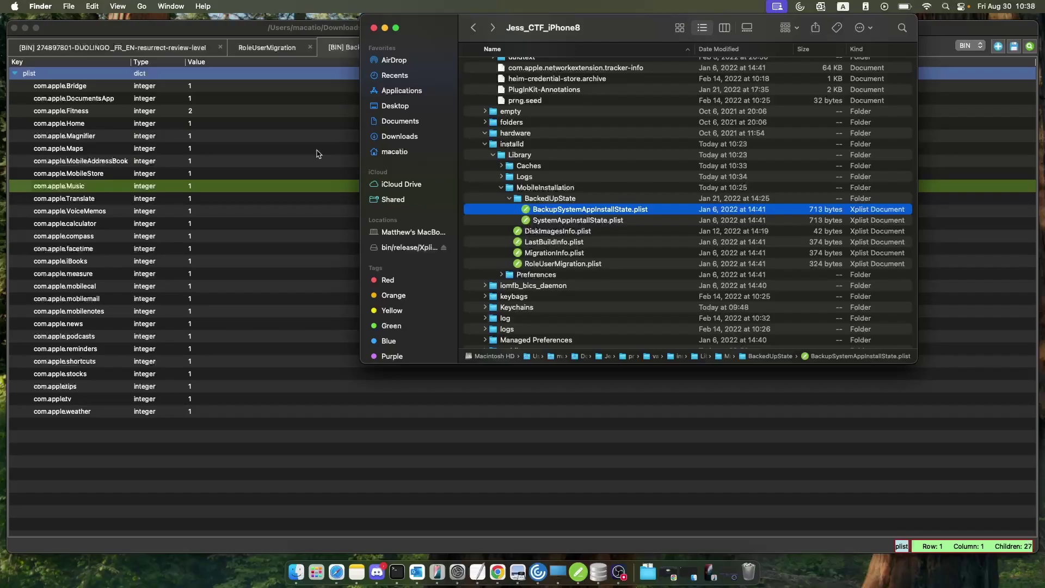
Collapse BackedUpState and MobileInstallation, expand Preferences, and select com.apple.mobile.installation.plist (102 bytes).
left_click(509, 200)
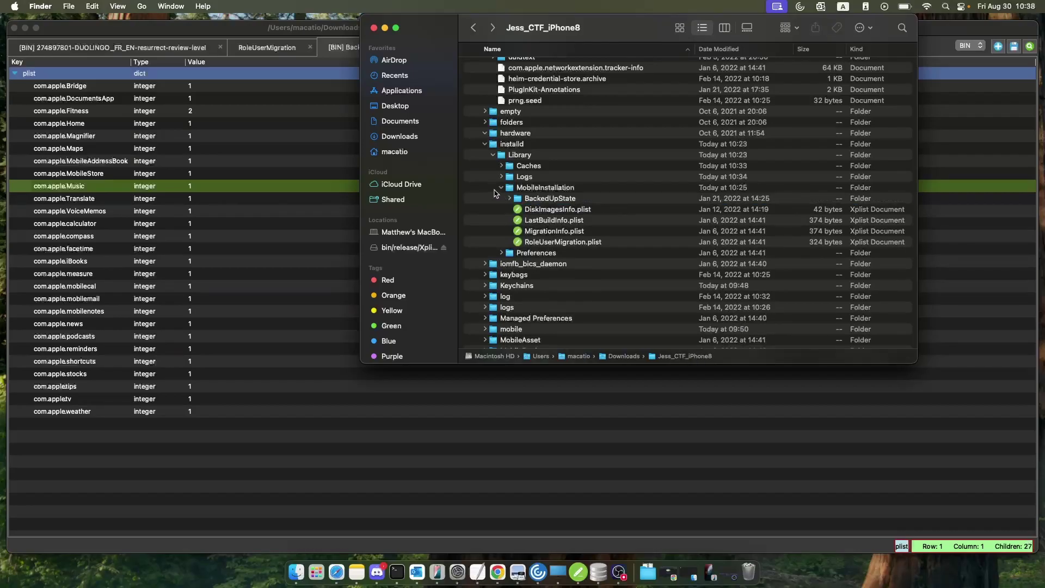
left_click(504, 187)
left_click(501, 188)
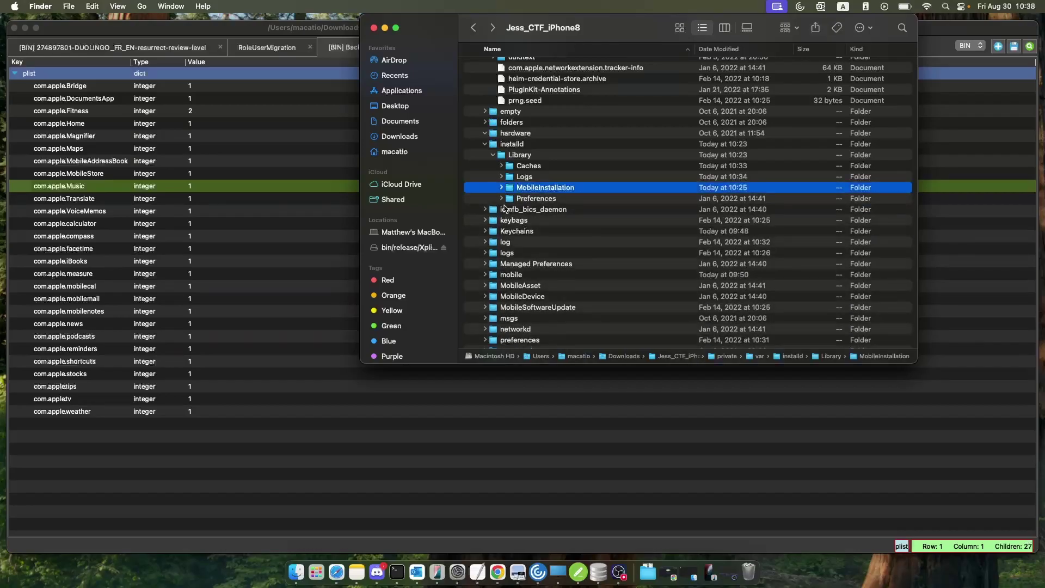
left_click(502, 198)
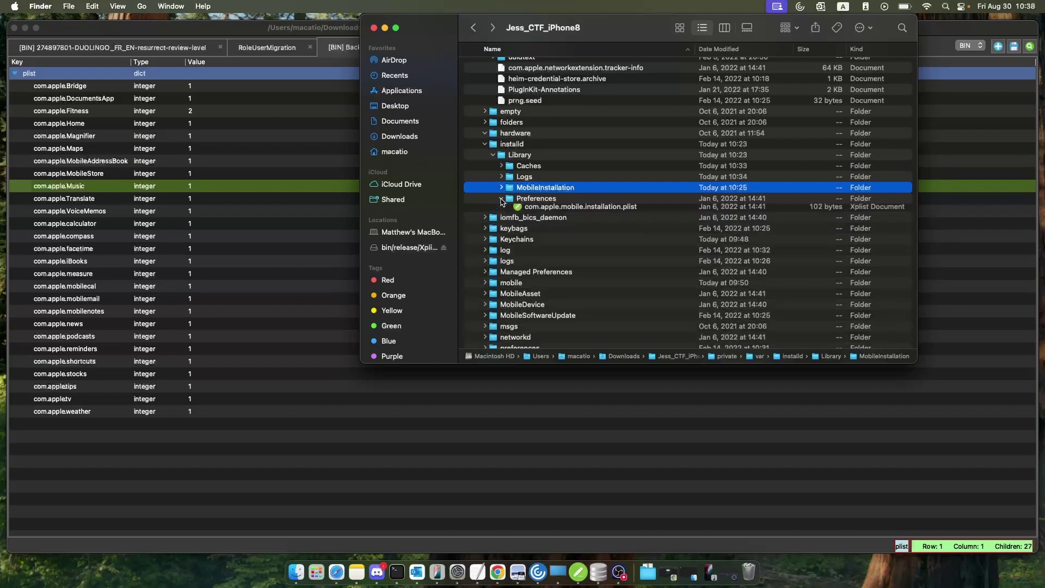
left_click(549, 211)
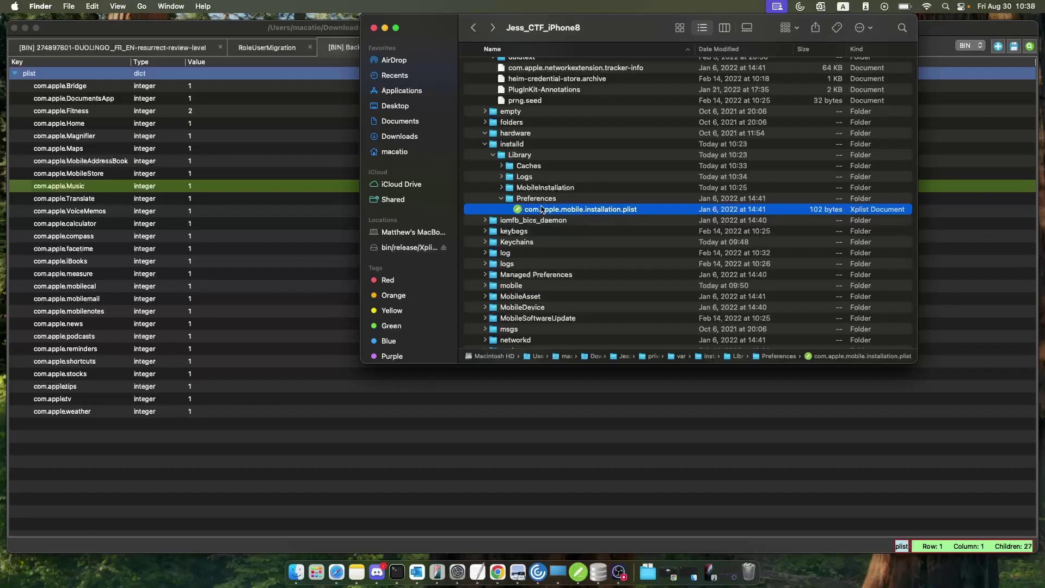
scroll(541, 209, "down", 5)
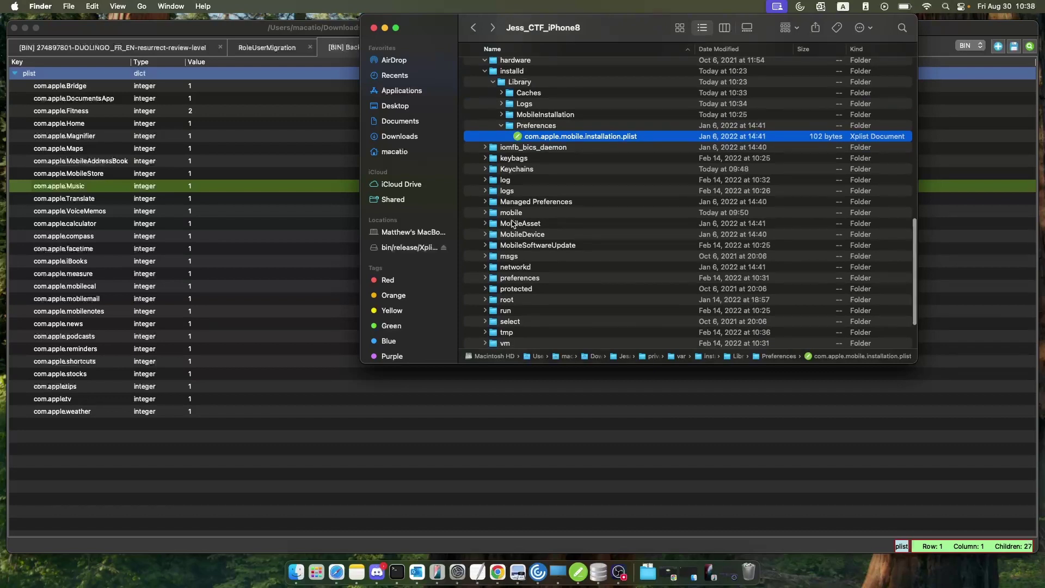
scroll(471, 247, "up", 3)
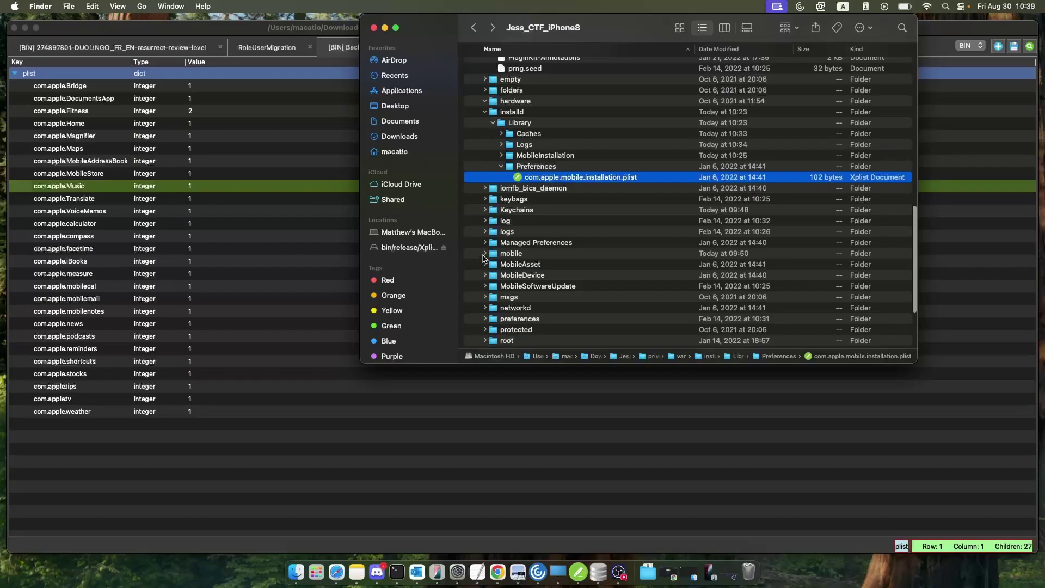
Expand mobile, Applications and Containers to list the app identifier folders under Data/Application.
left_click(484, 254)
scroll(488, 258, "down", 1)
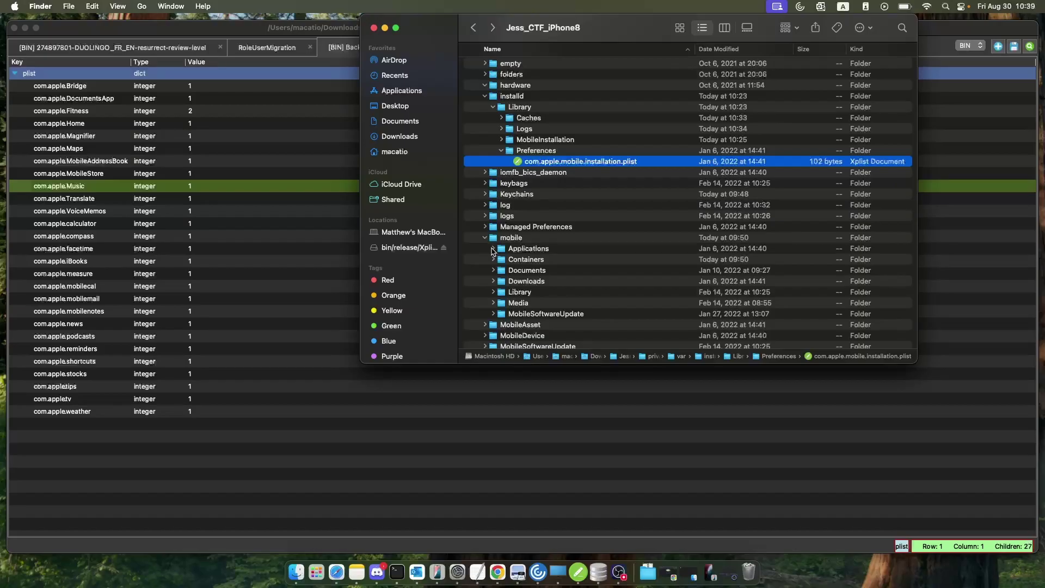
left_click(493, 250)
left_click(494, 261)
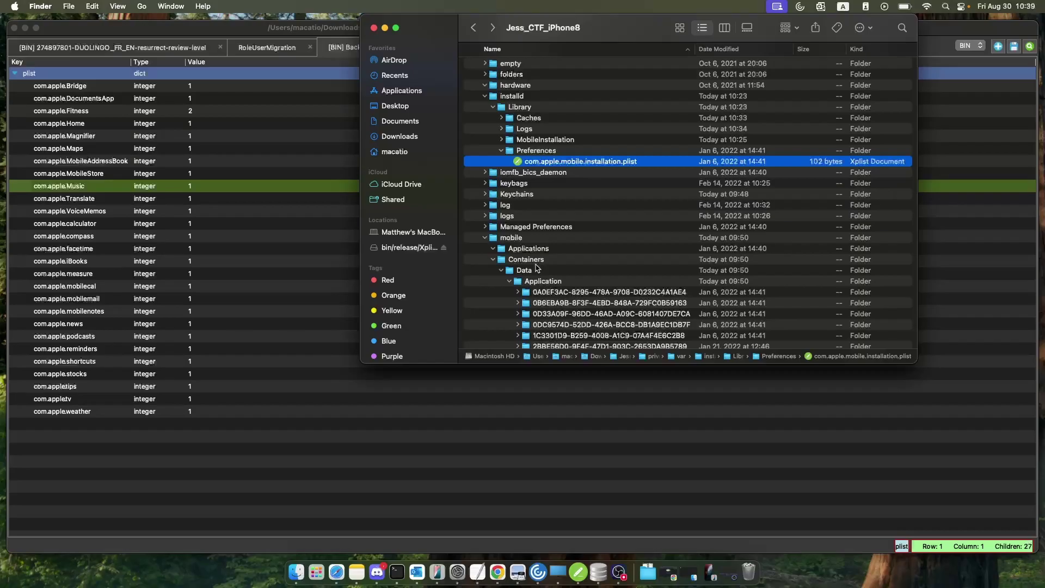
scroll(579, 300, "down", 10)
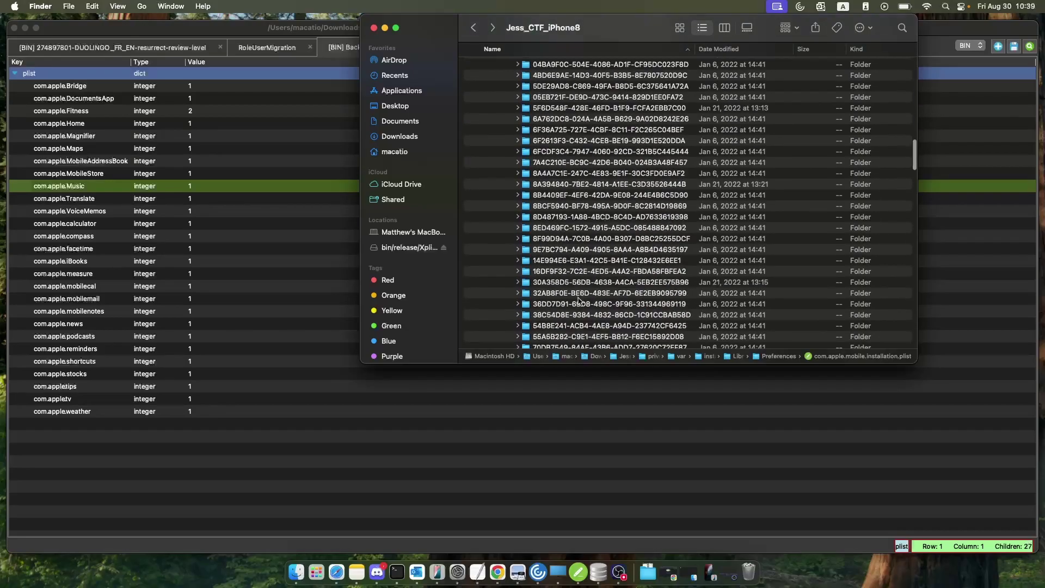
scroll(579, 299, "down", 10)
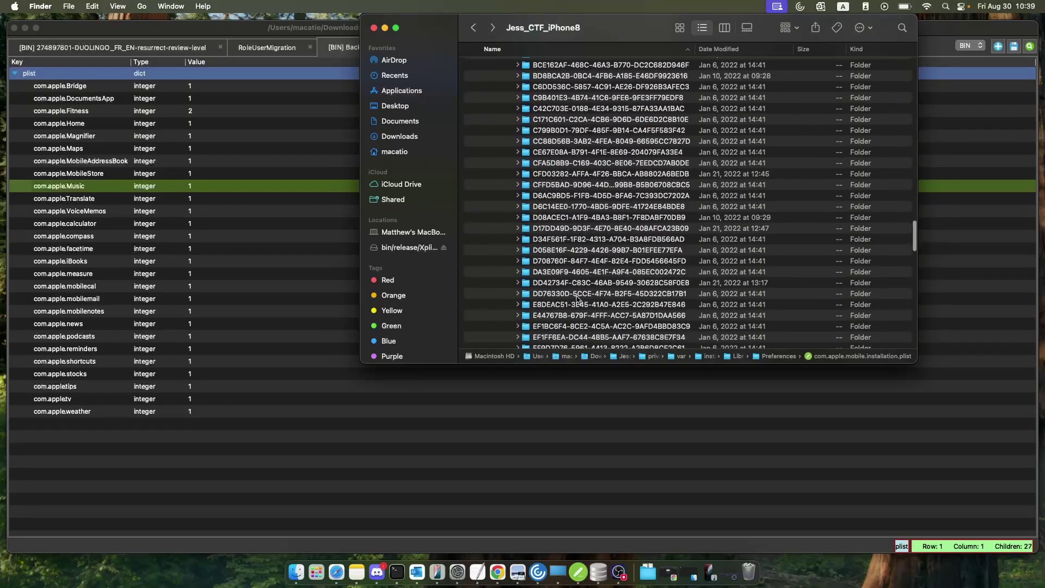
scroll(578, 299, "up", 10)
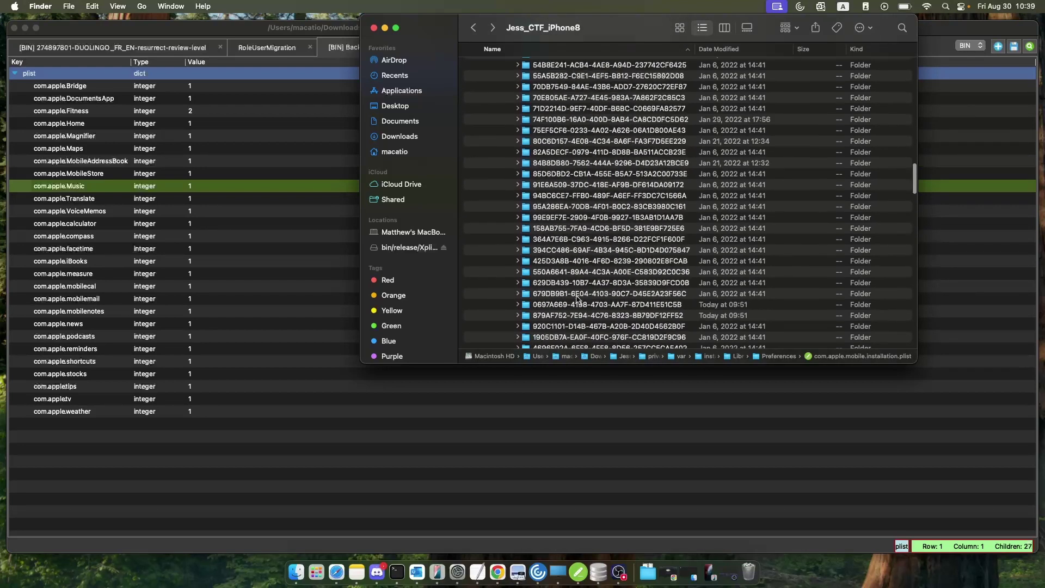
scroll(578, 299, "up", 10)
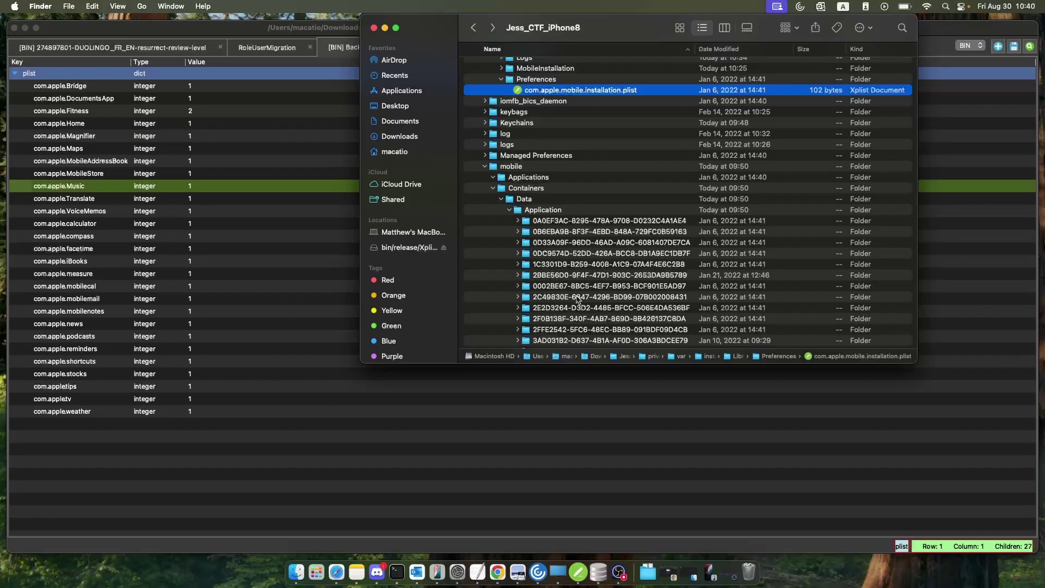
scroll(578, 300, "down", 3)
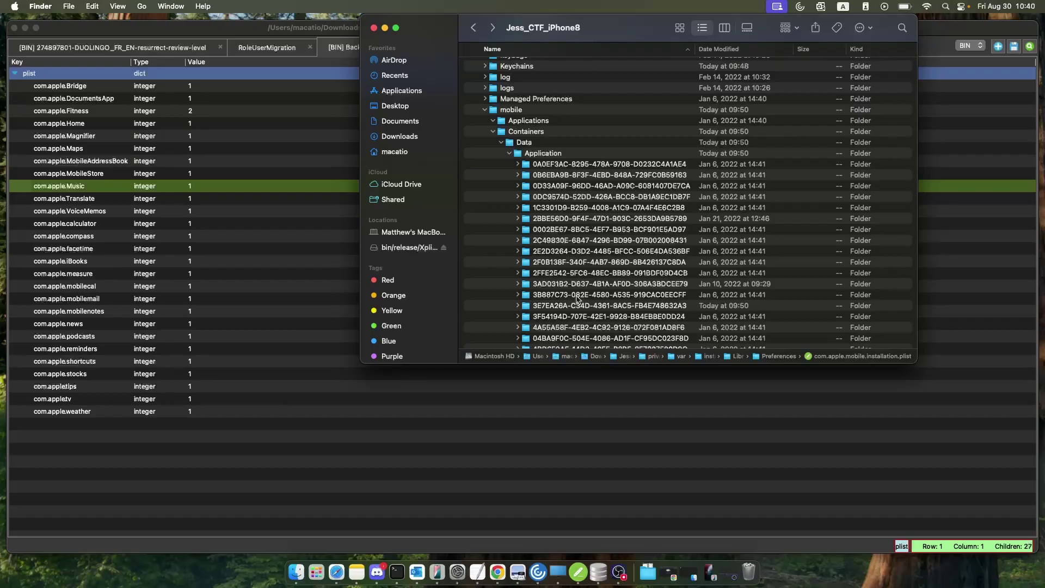
scroll(578, 299, "down", 5)
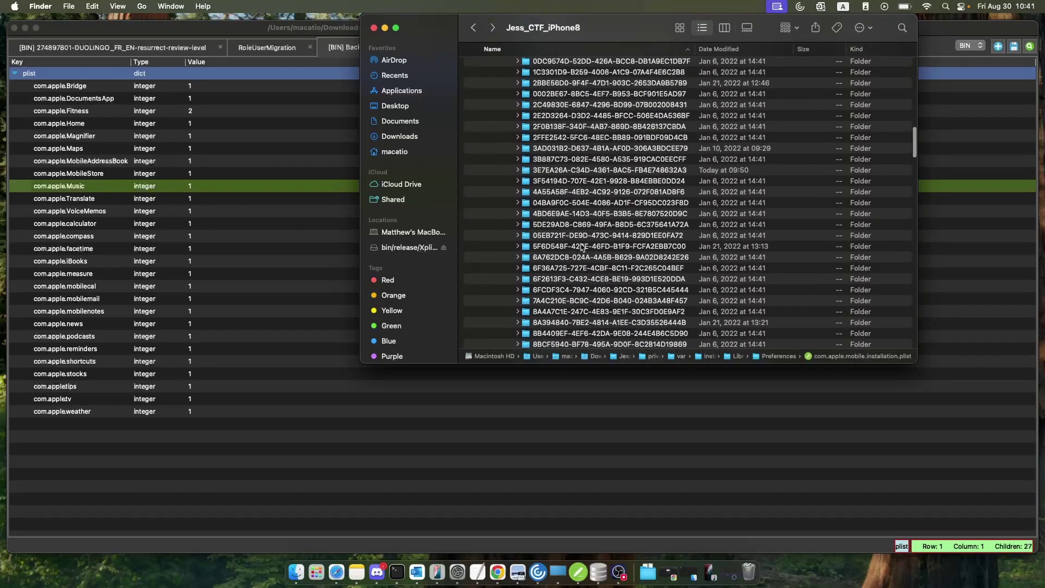
scroll(581, 246, "up", 10)
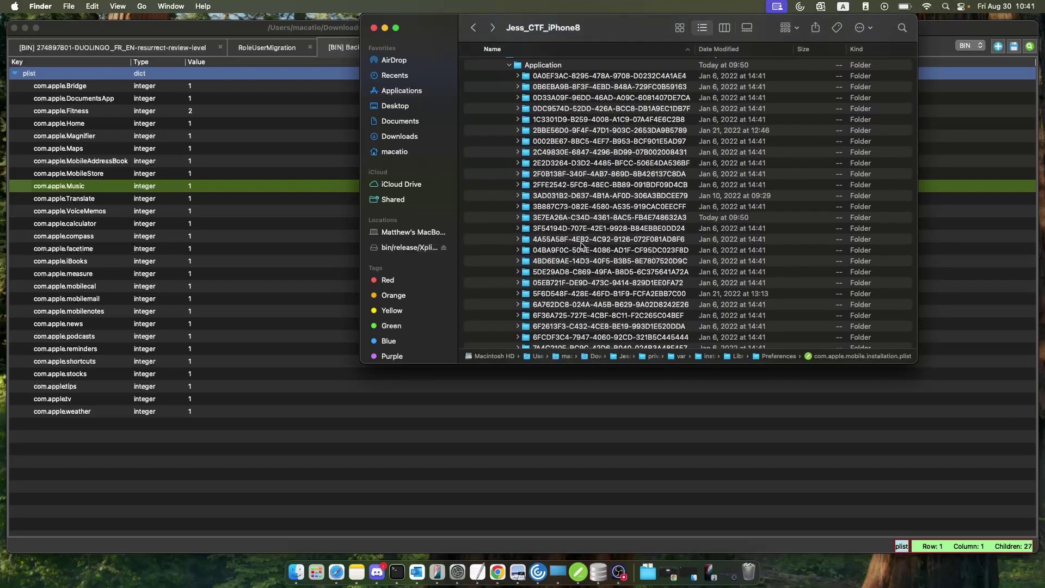
scroll(582, 246, "down", 5)
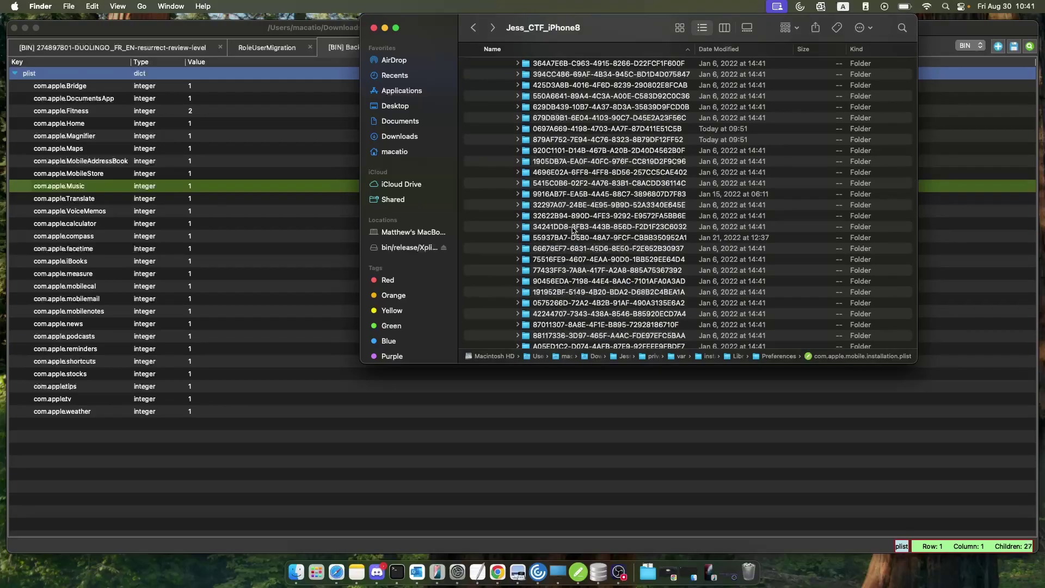
scroll(573, 231, "down", 5)
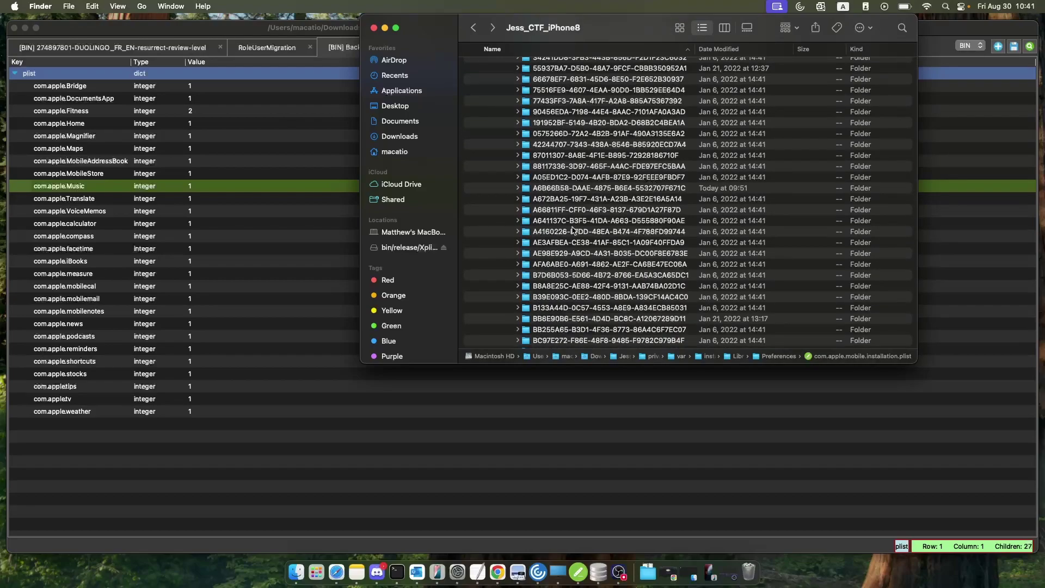
Collapse and re-expand the F9D31133 container's Library and Documents folders.
scroll(573, 231, "down", 10)
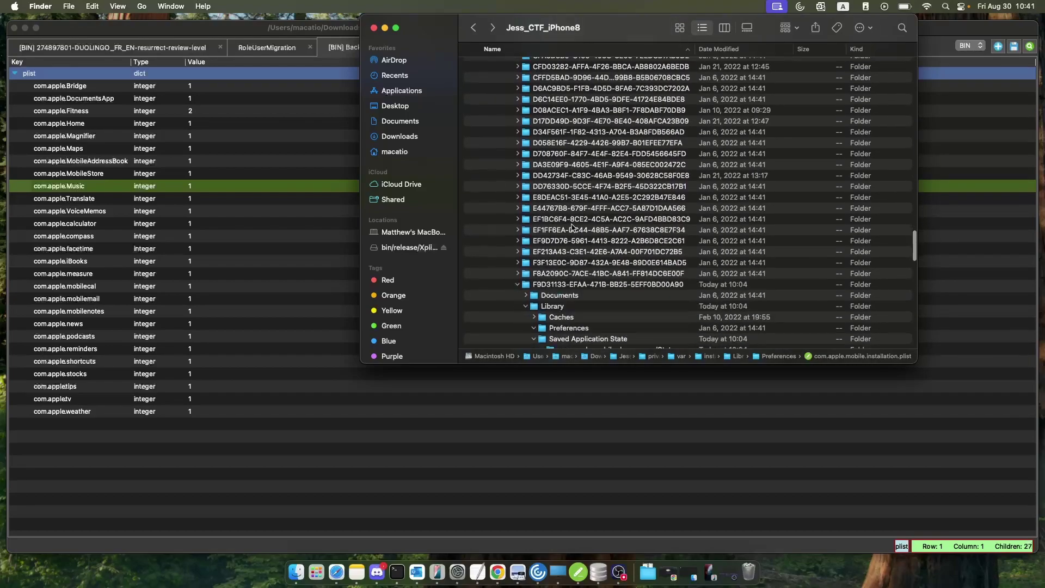
scroll(573, 228, "down", 5)
scroll(555, 212, "up", 4)
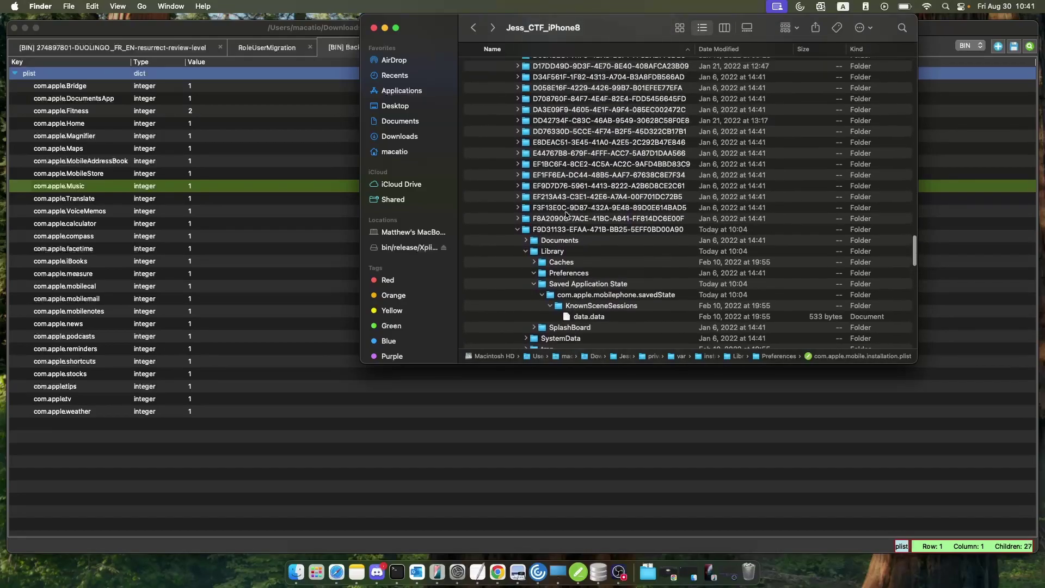
left_click(526, 251)
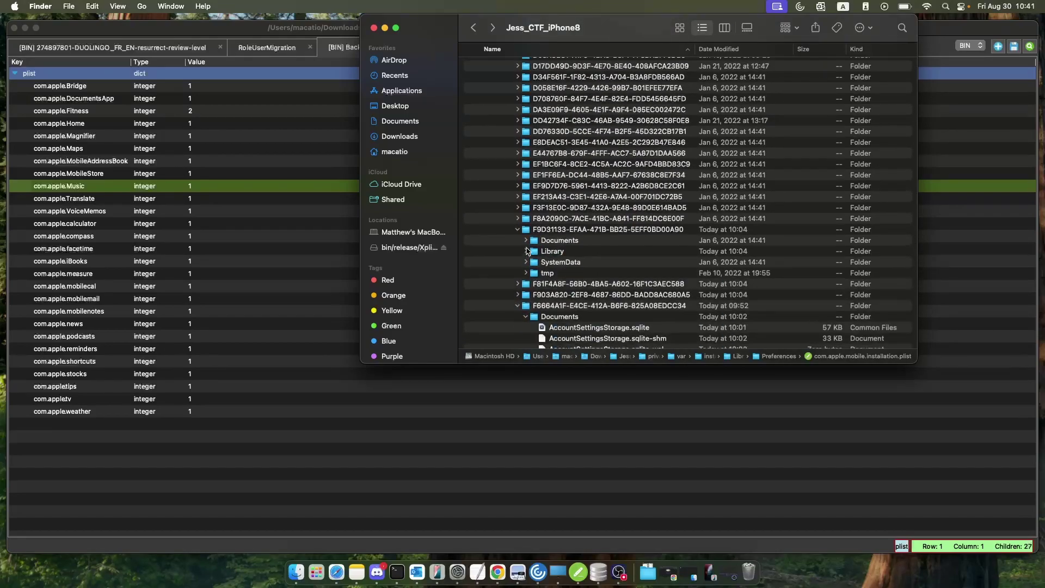
scroll(560, 255, "up", 1)
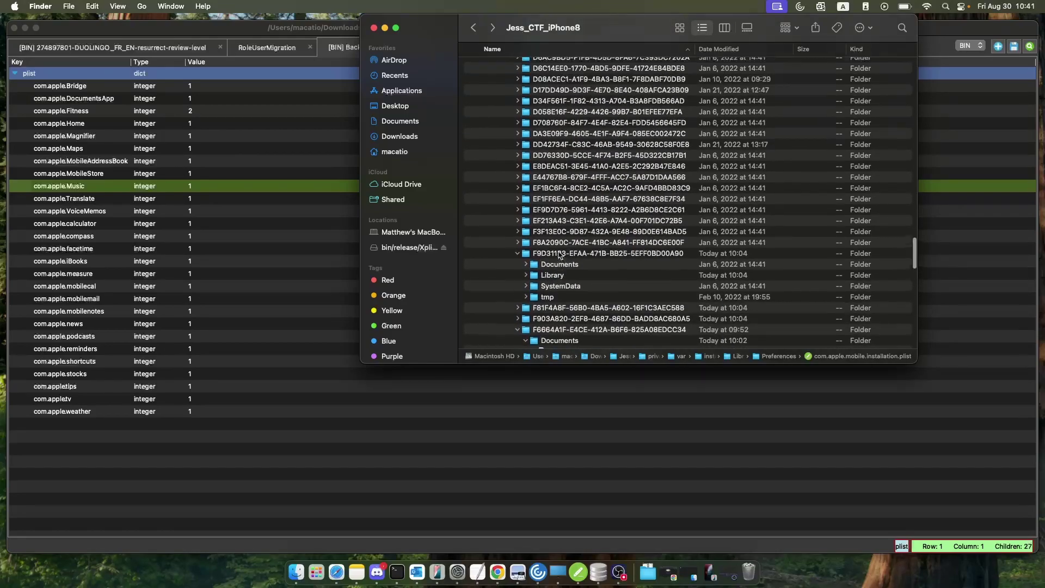
left_click(524, 265)
left_click(527, 275)
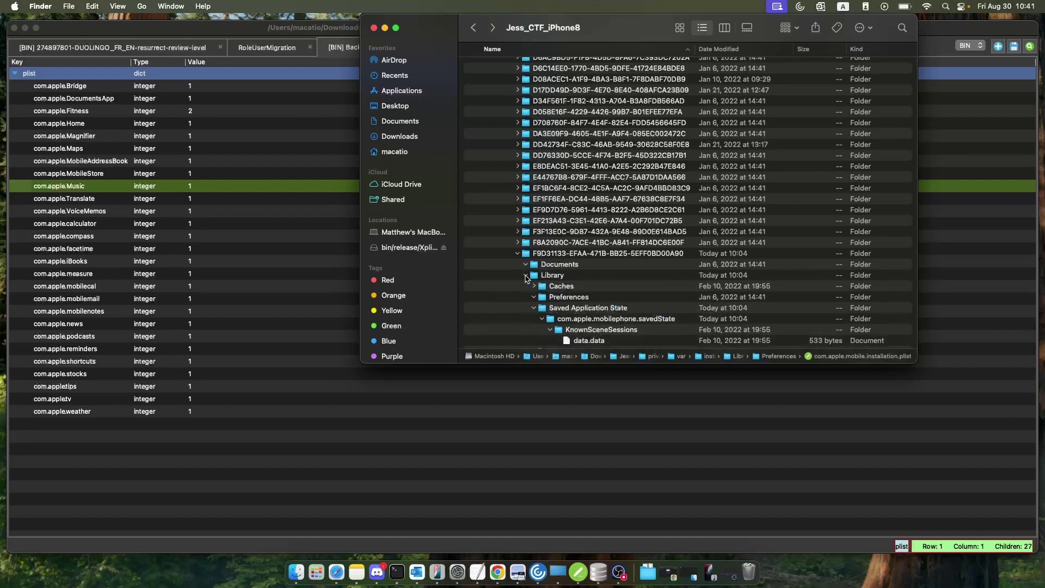
left_click(526, 276)
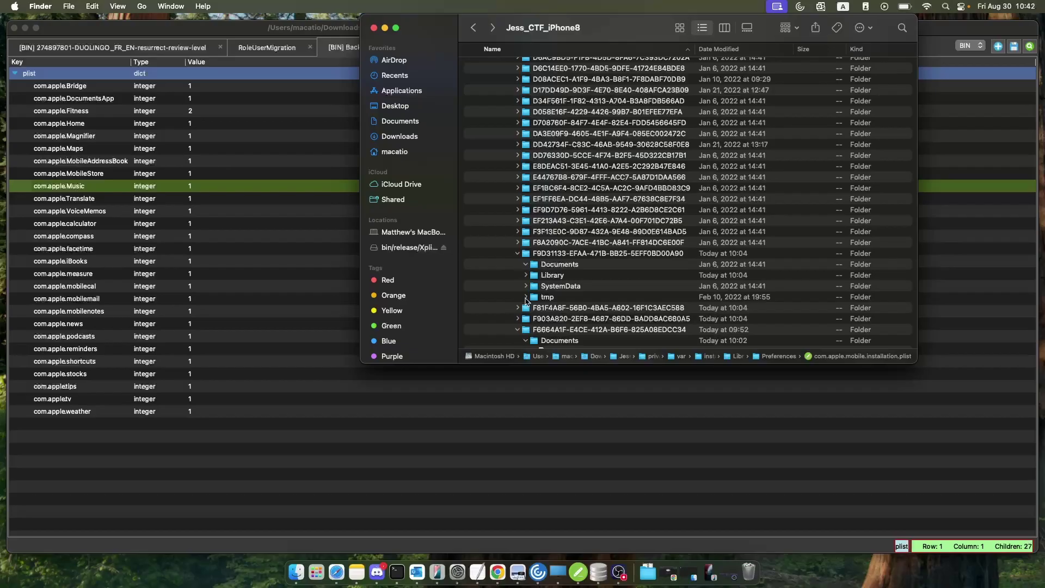
Re-expand Library and collapse its Saved Application State folder.
left_click(525, 276)
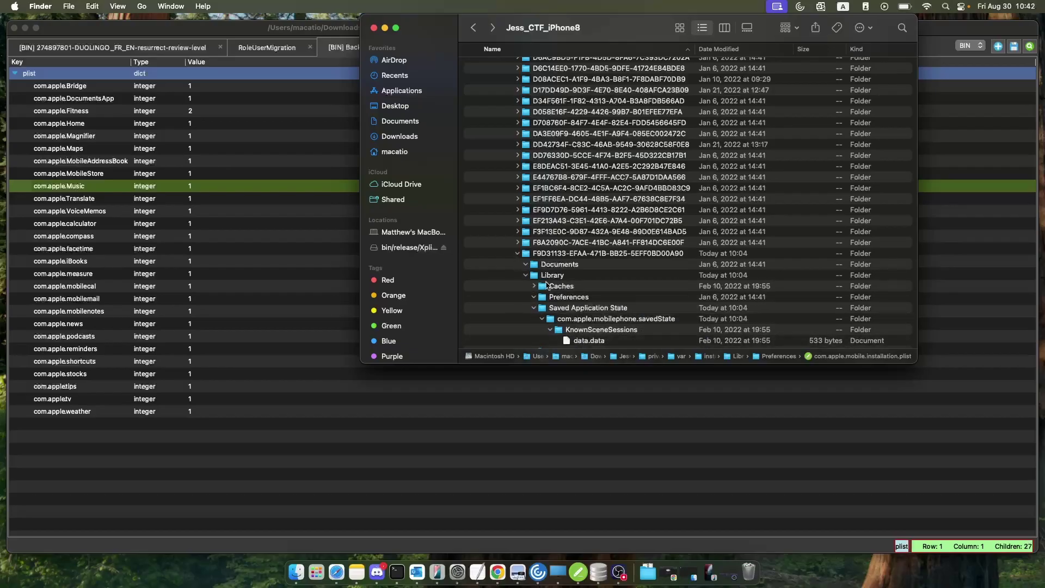
scroll(557, 284, "down", 4)
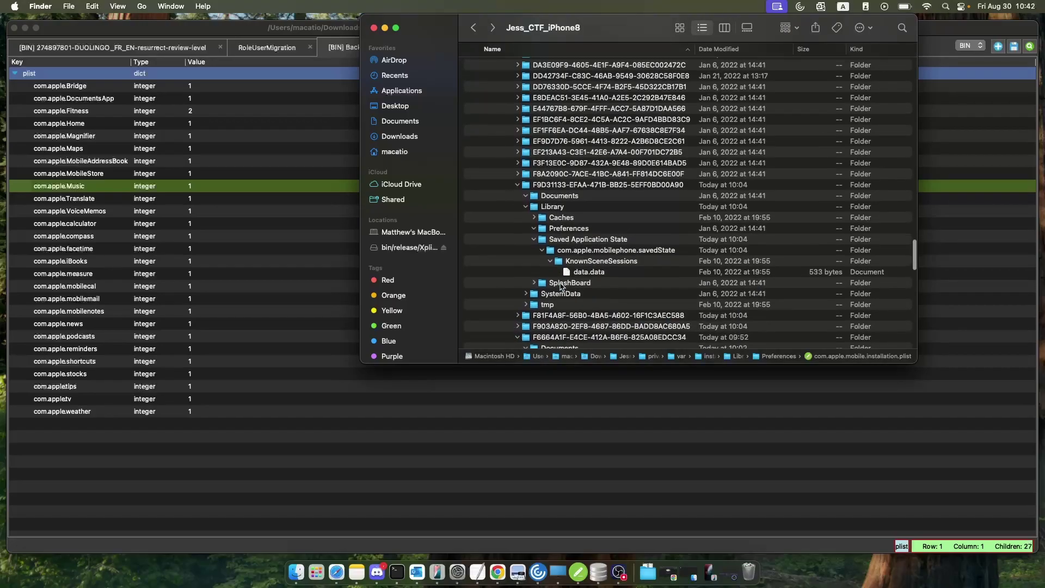
scroll(550, 267, "down", 1)
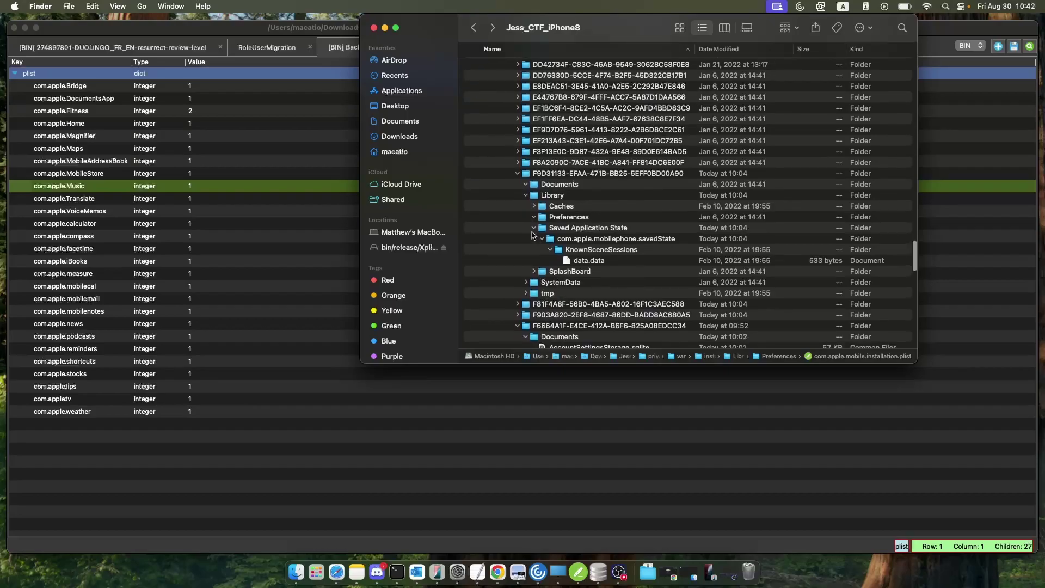
left_click(532, 231)
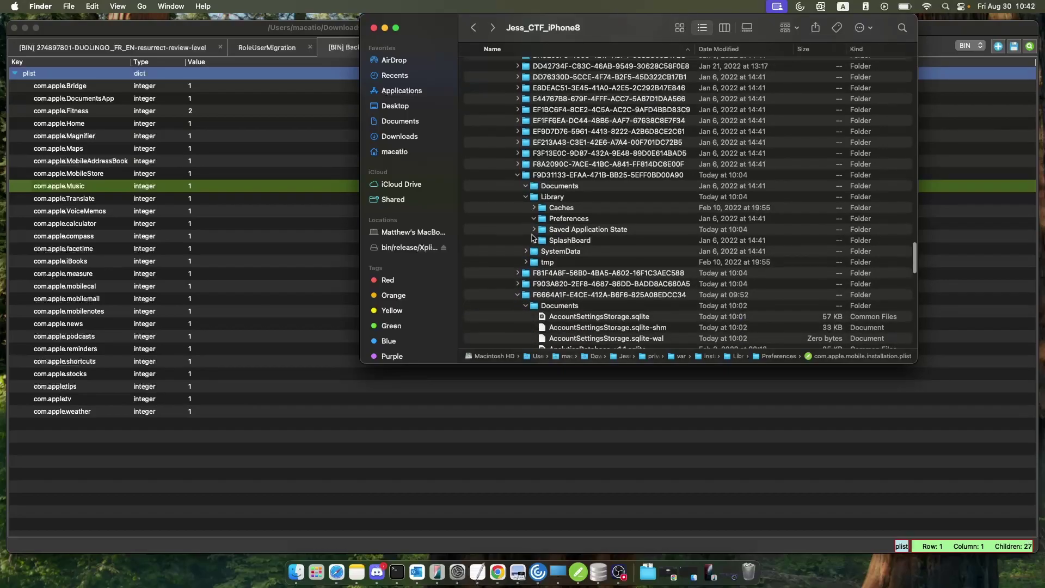
Expand Caches > TelephonyUI-8 and open en-#---white.png in Preview.
scroll(532, 235, "up", 2)
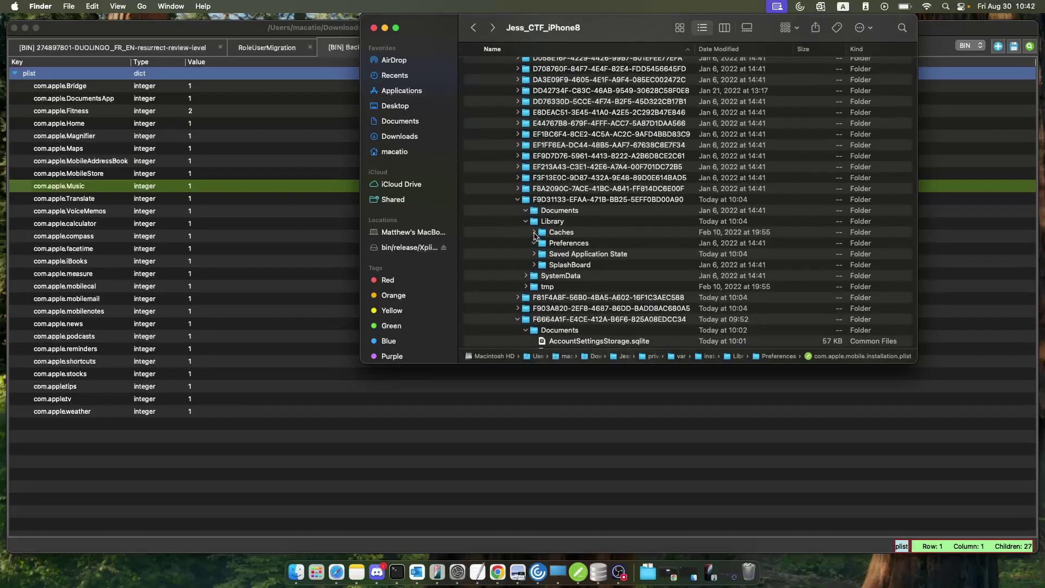
left_click(534, 233)
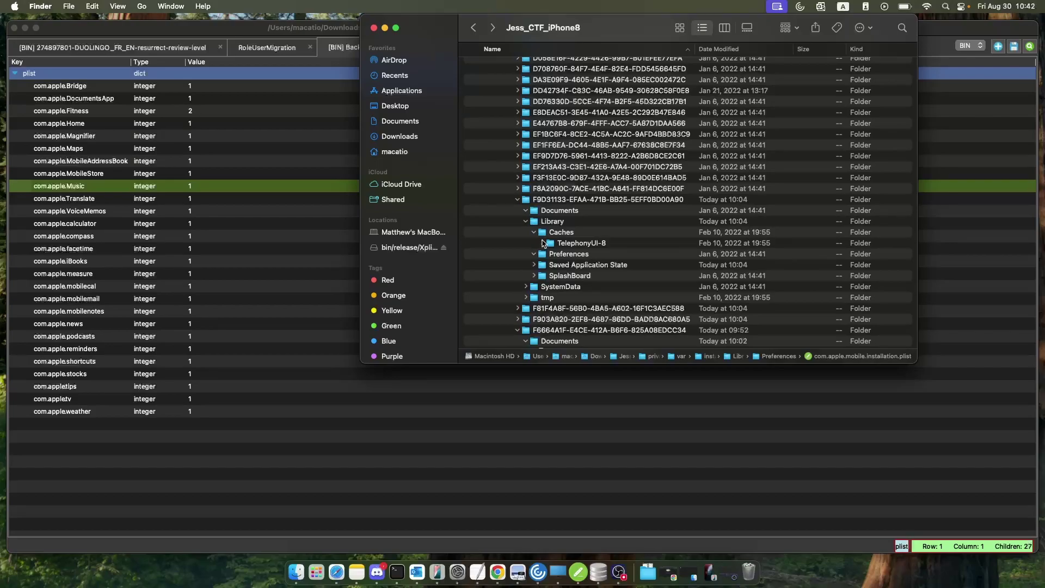
left_click(543, 243)
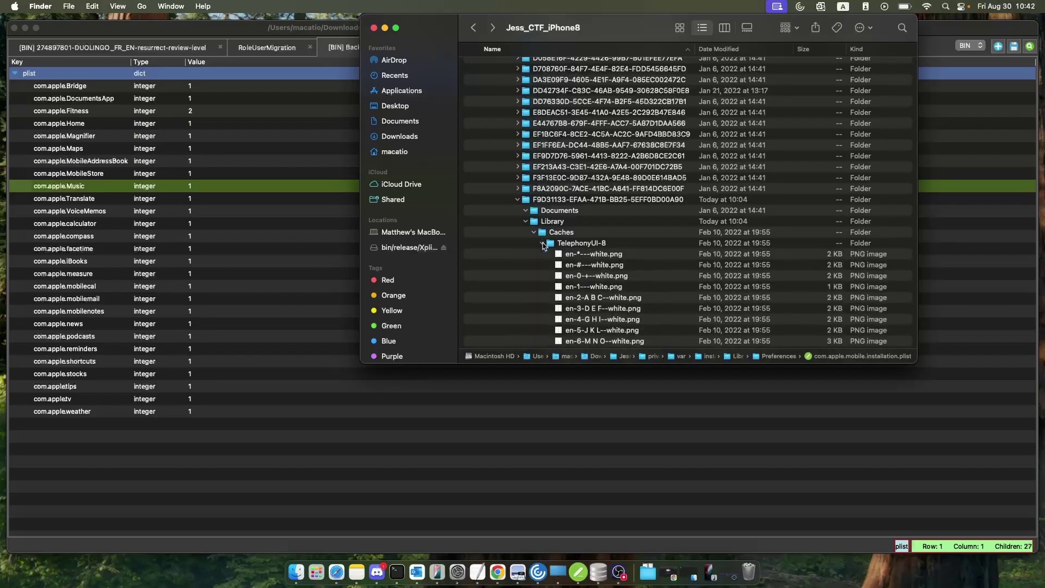
double_click(615, 265)
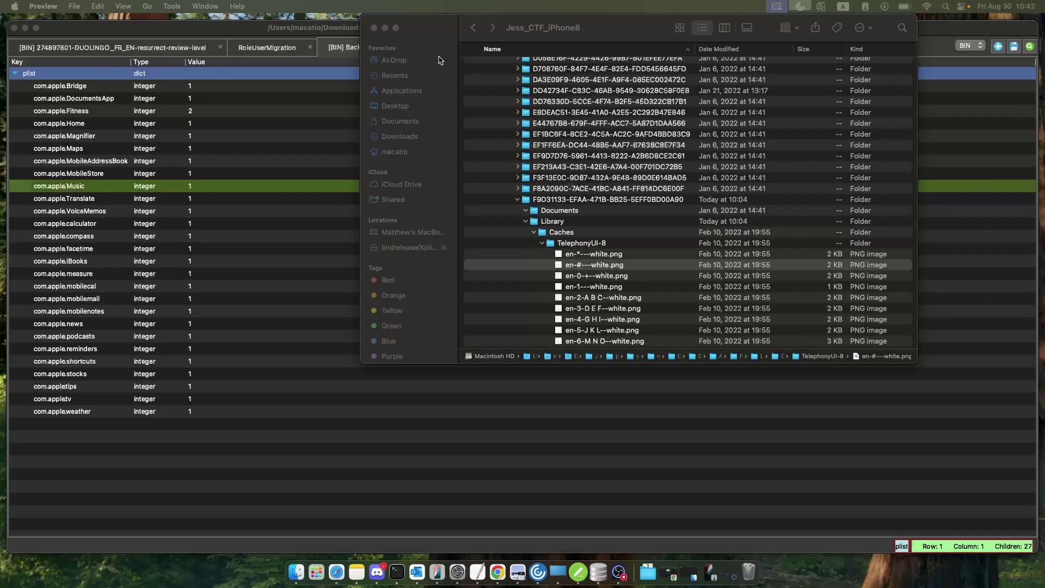
Show the en-8-T U V--white.png keypad image in Preview and move its window aside.
scroll(523, 287, "down", 3)
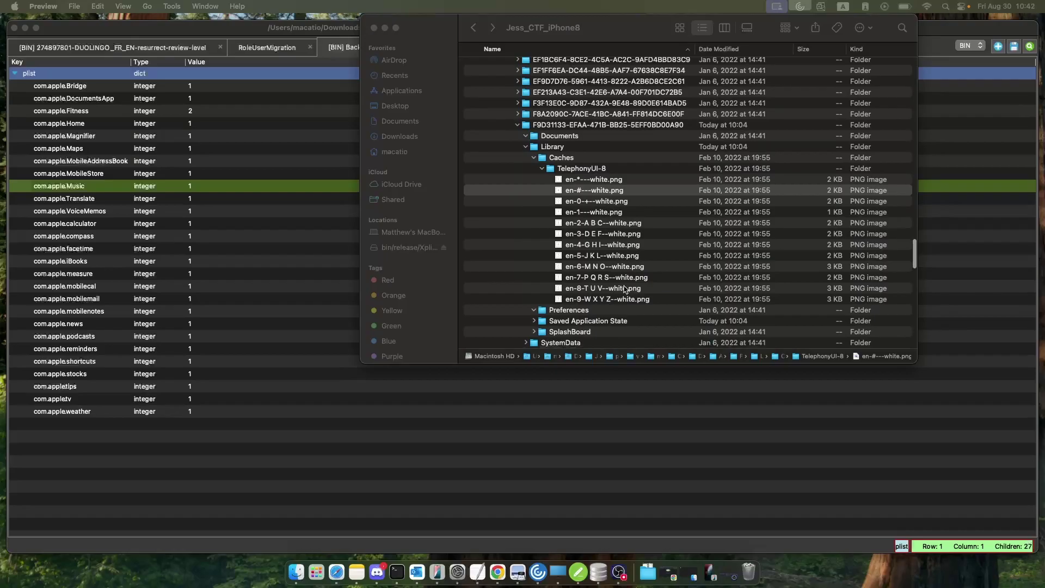
left_click(521, 287)
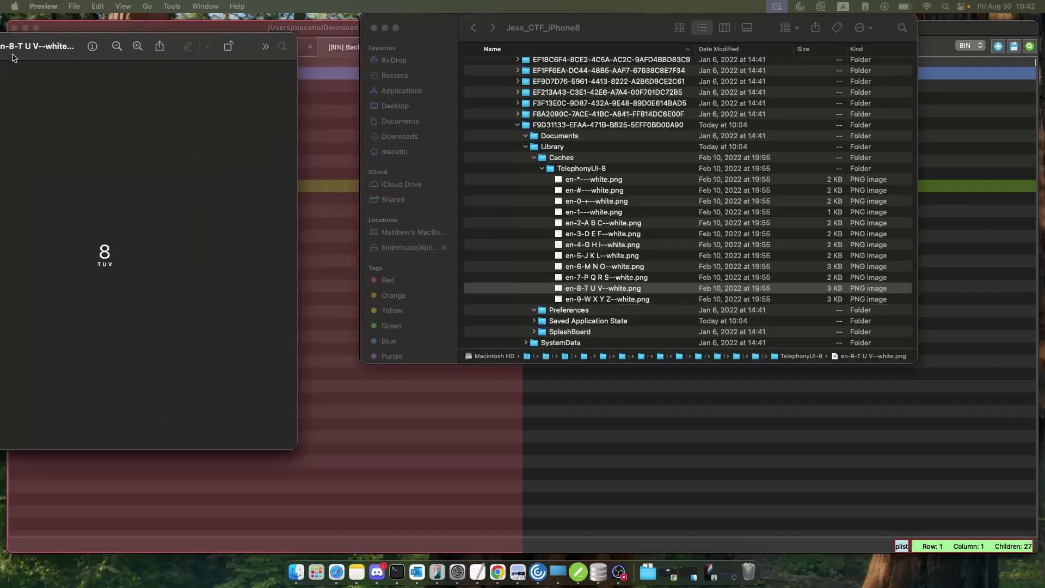
left_click_drag(13, 58, 5, 87)
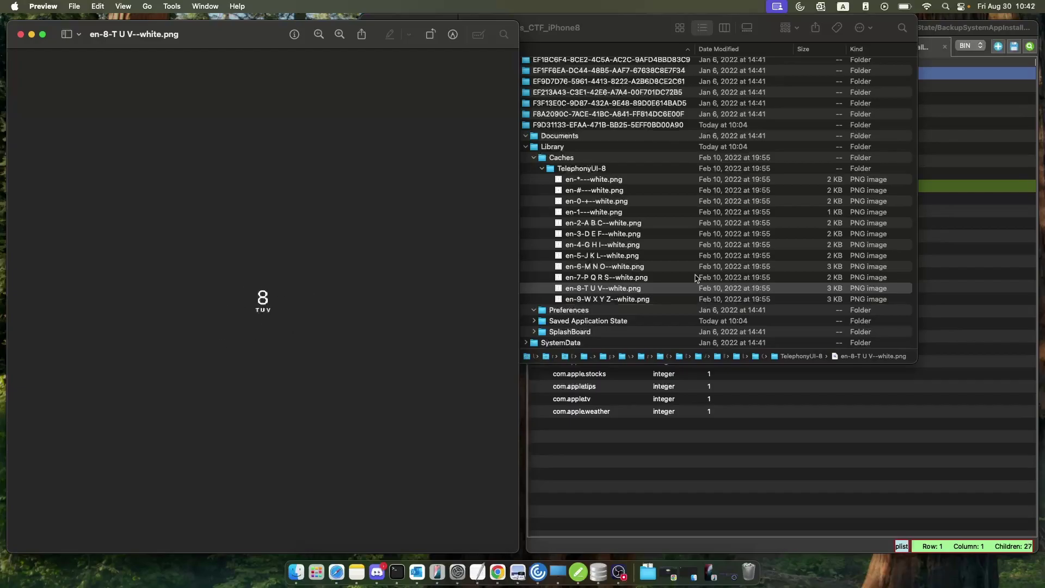
scroll(695, 279, "down", 2)
scroll(675, 256, "up", 3)
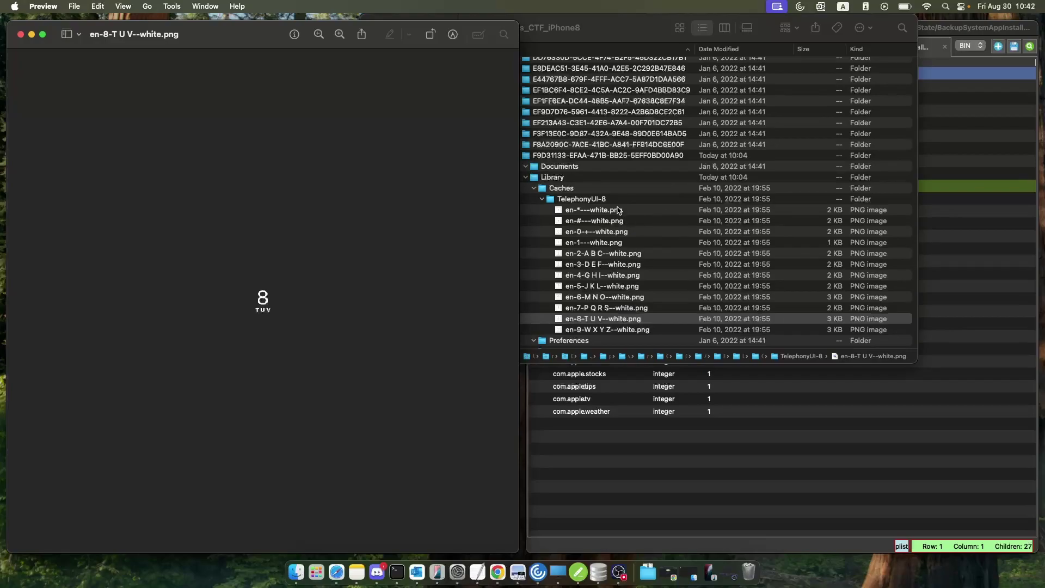
scroll(618, 209, "up", 2)
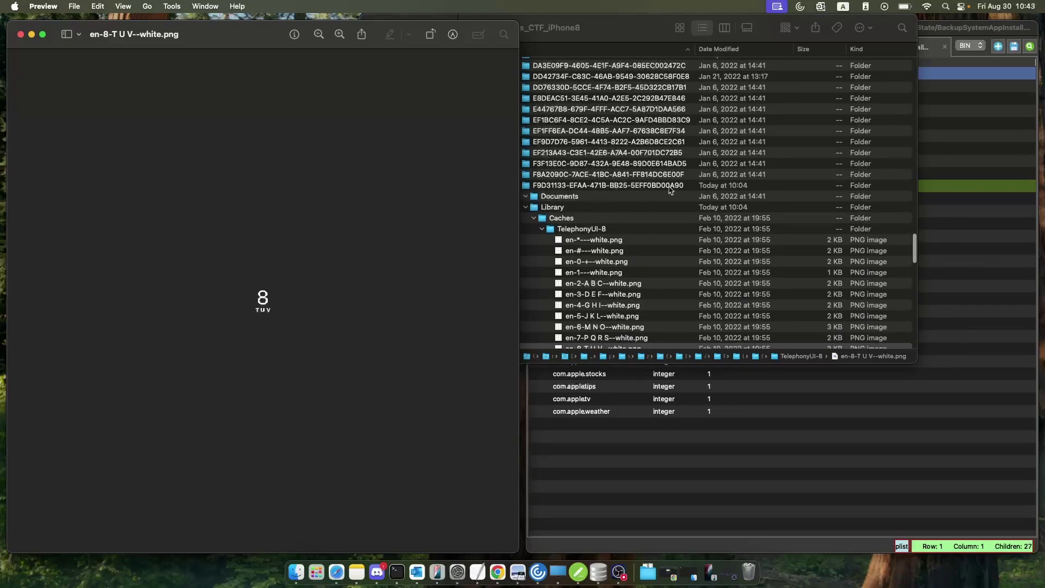
Close the keypad image, fold up TelephonyUI-8 and Caches, and expand Saved Application State.
left_click(21, 34)
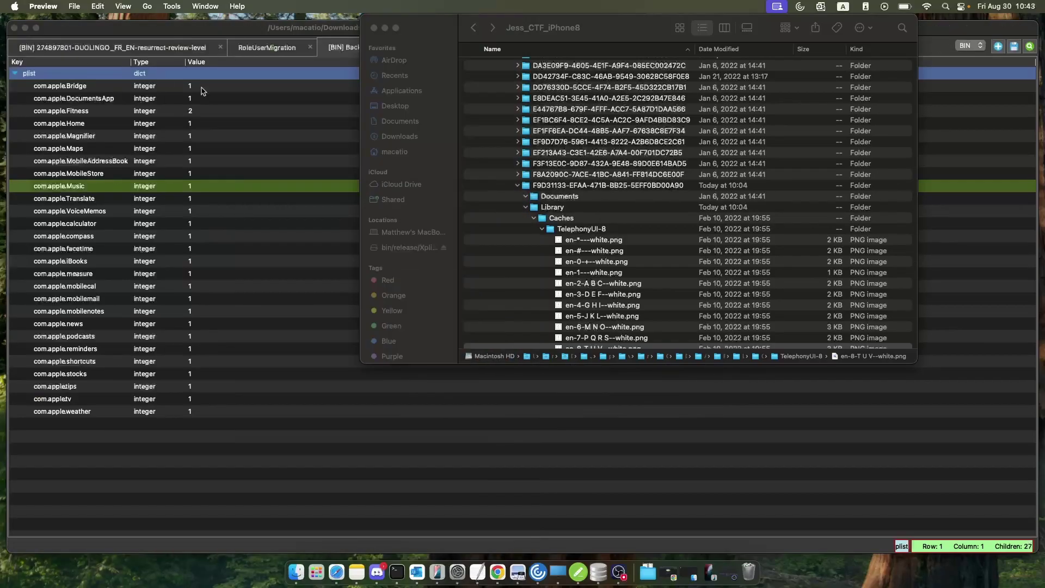
scroll(623, 236, "down", 3)
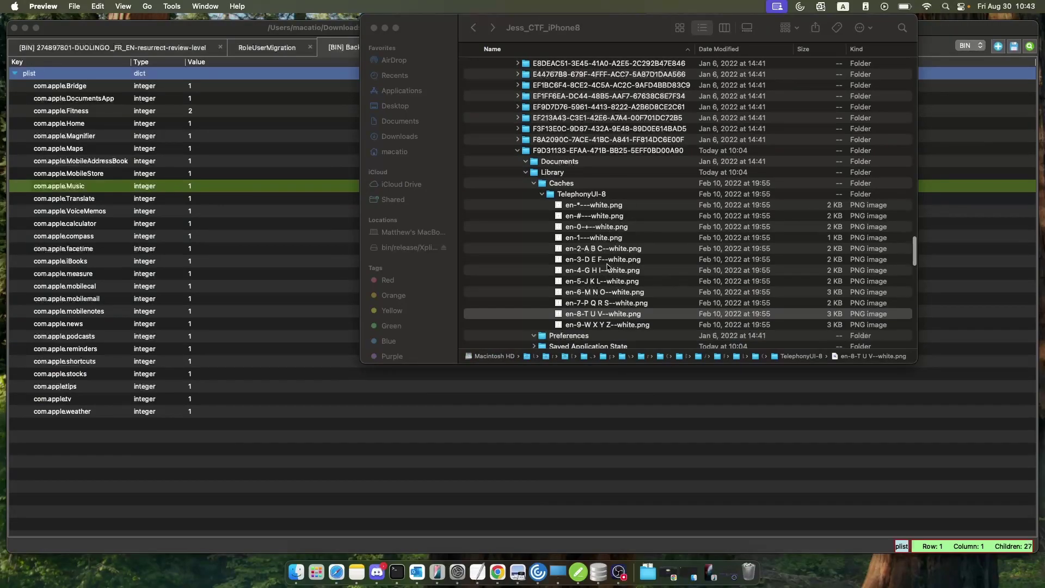
scroll(607, 228, "down", 4)
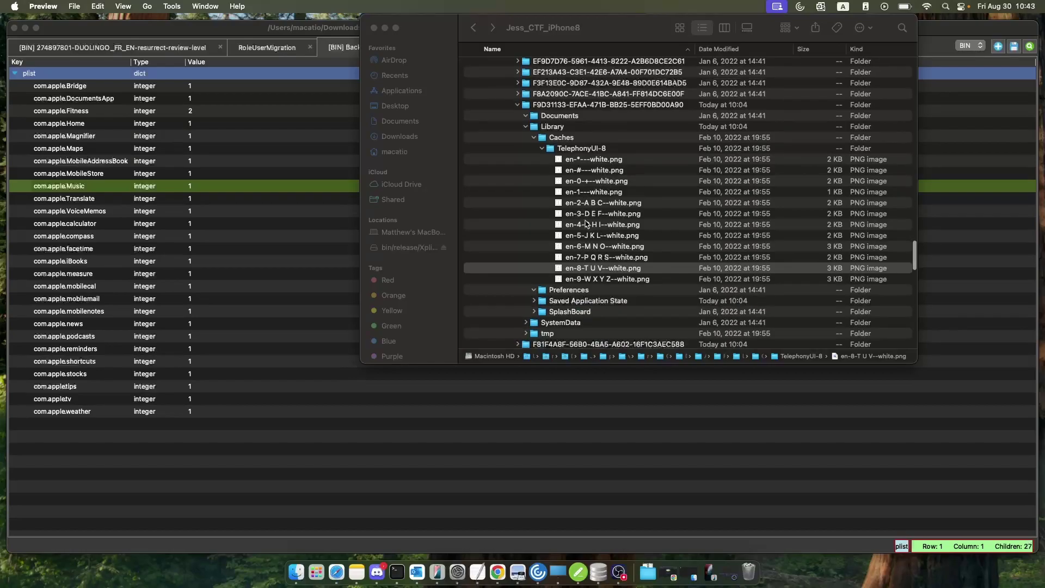
left_click(543, 150)
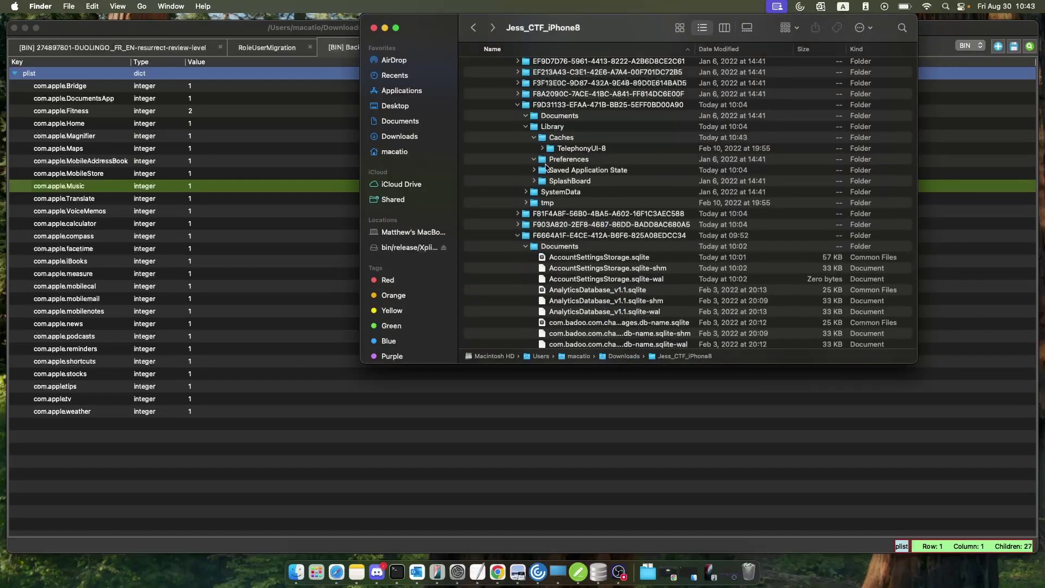
left_click(533, 141)
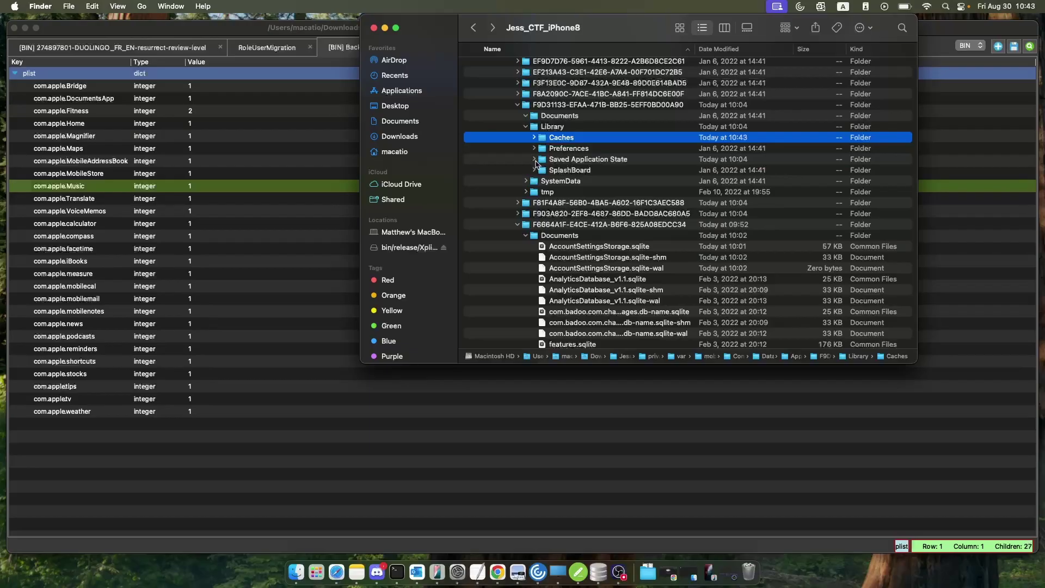
left_click(534, 160)
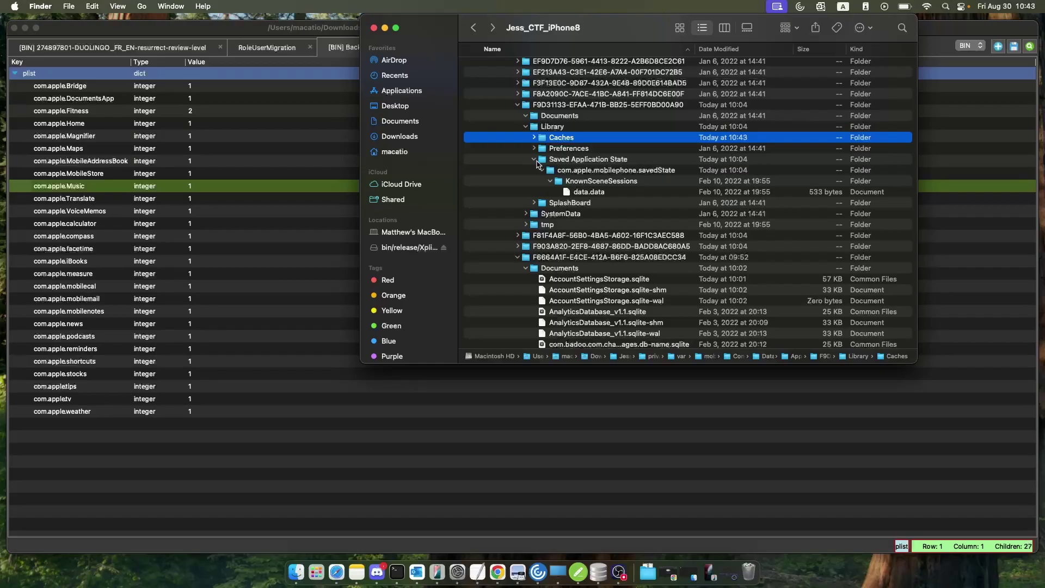
scroll(537, 163, "up", 5)
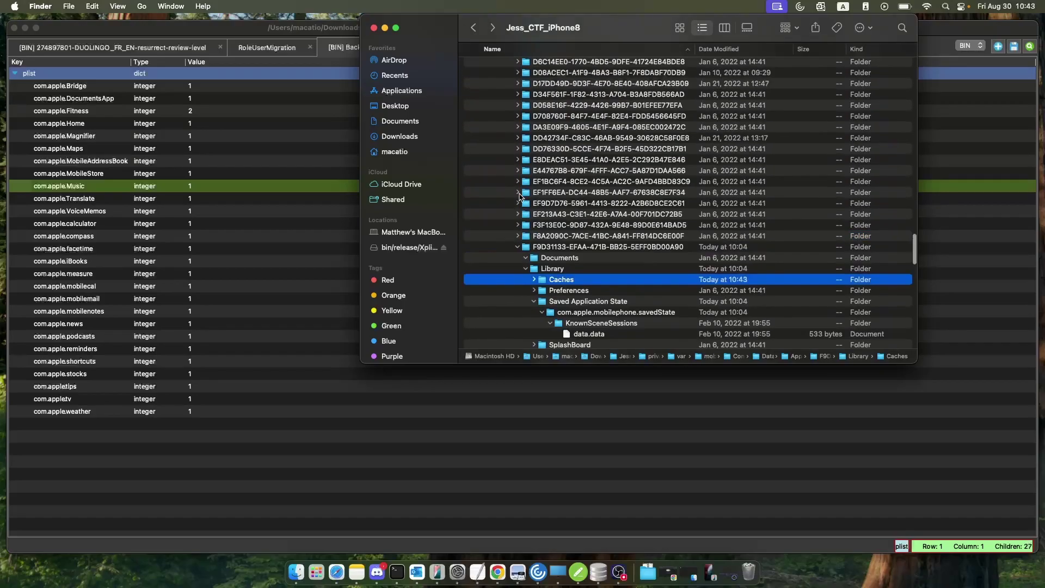
Browse the D6C14EE0, CFFD5BAD and CFA5D8B9 containers' Library folders, collapsing them afterwards.
scroll(520, 197, "up", 3)
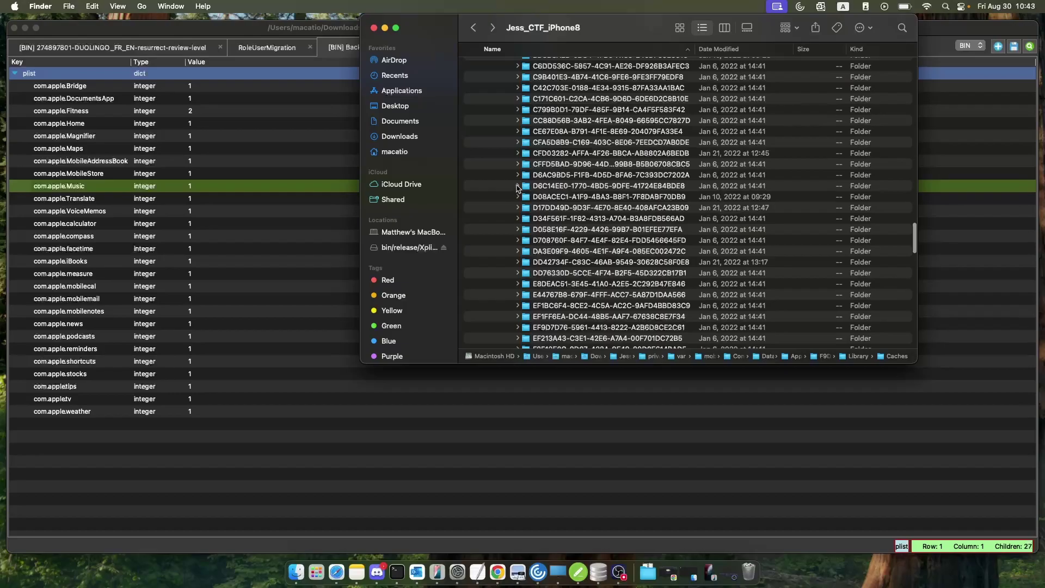
left_click(518, 187)
left_click(526, 207)
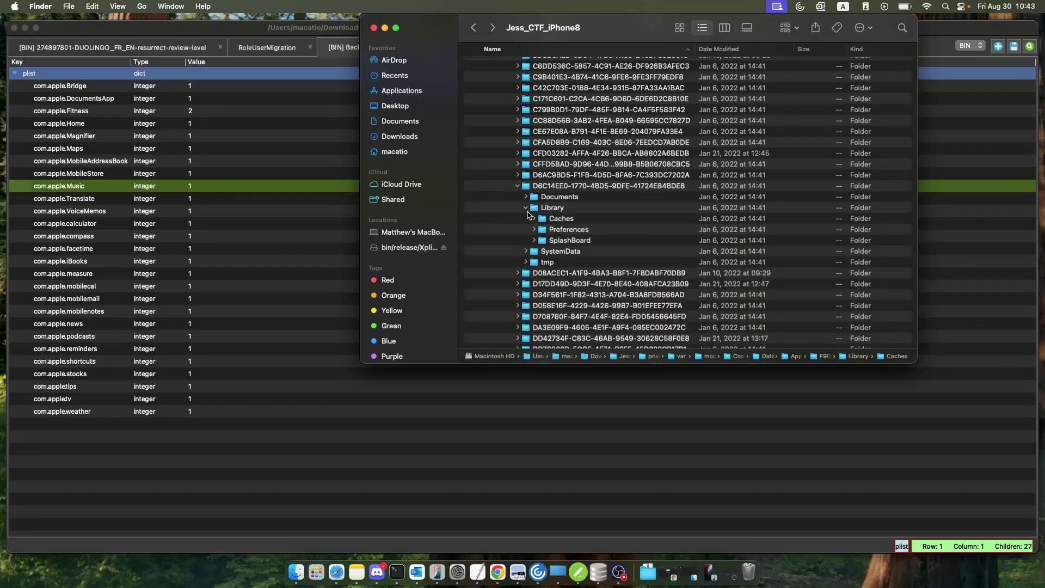
left_click(535, 230)
left_click(517, 165)
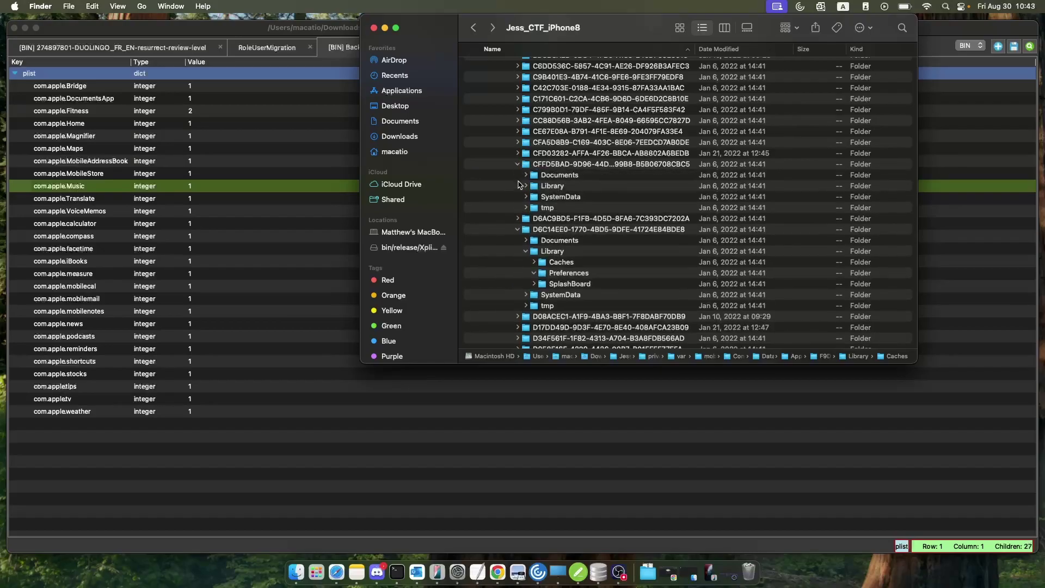
left_click(526, 186)
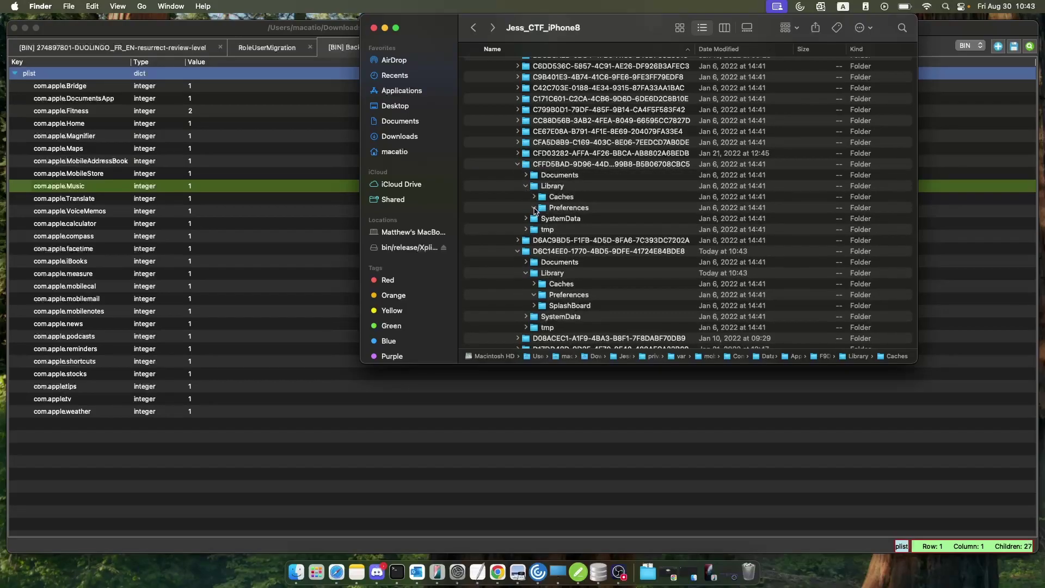
left_click(517, 164)
scroll(518, 164, "up", 1)
left_click(517, 162)
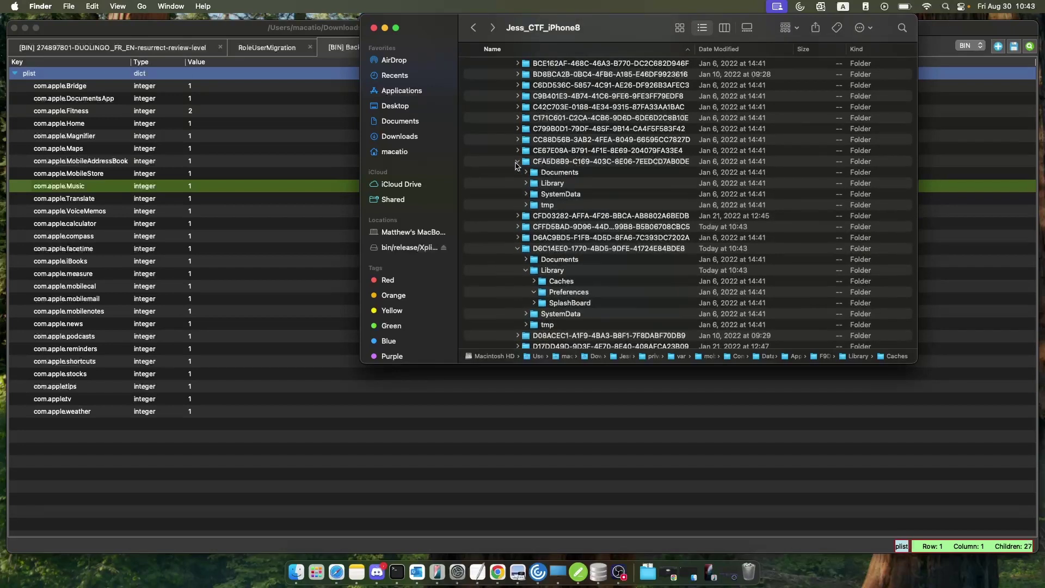
left_click(526, 184)
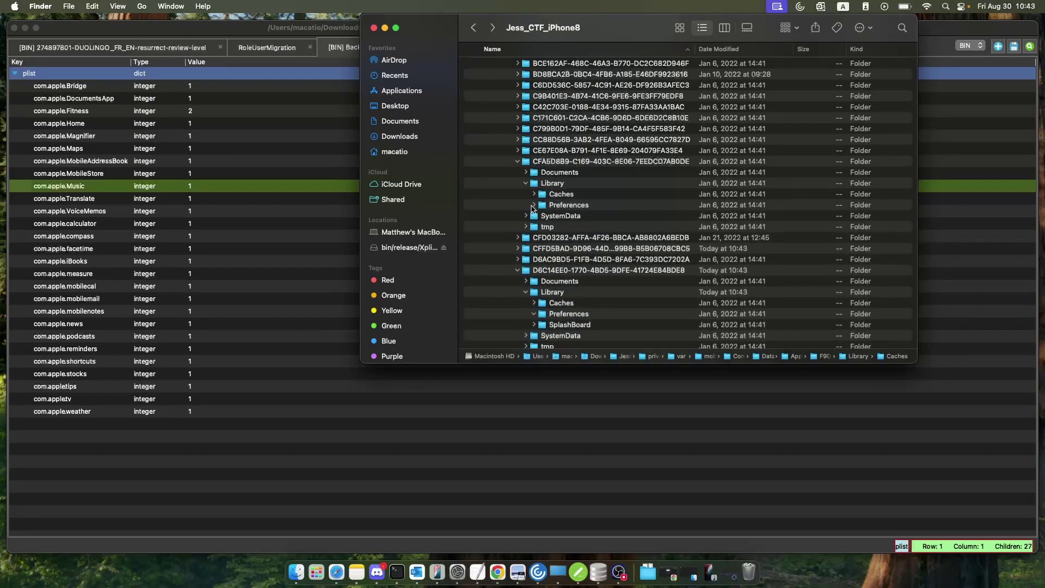
left_click(518, 162)
Check the CC88D56B and C9B401E3 containers' Library folders, then collapse both.
left_click(517, 140)
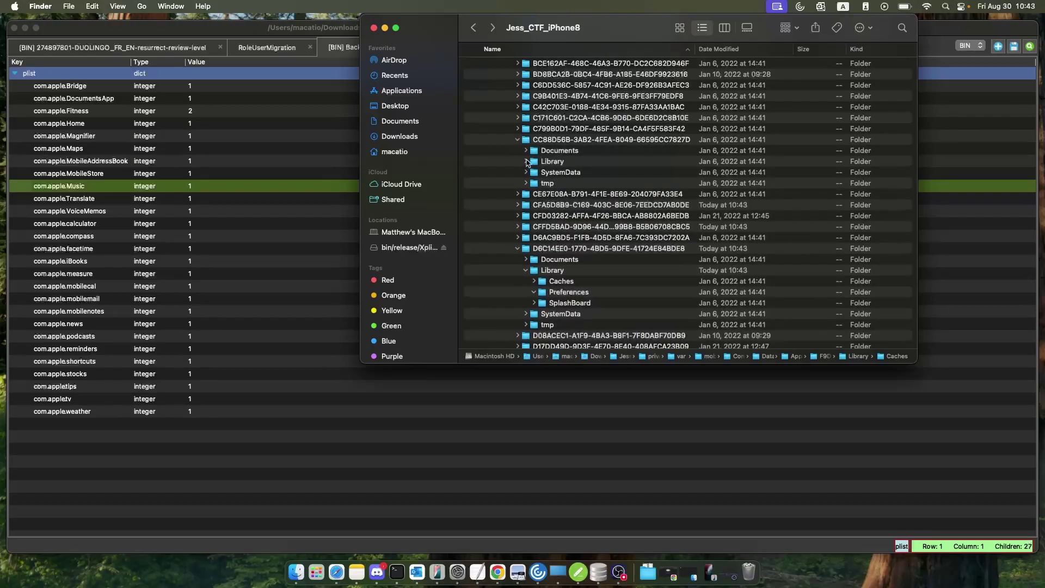
left_click(526, 161)
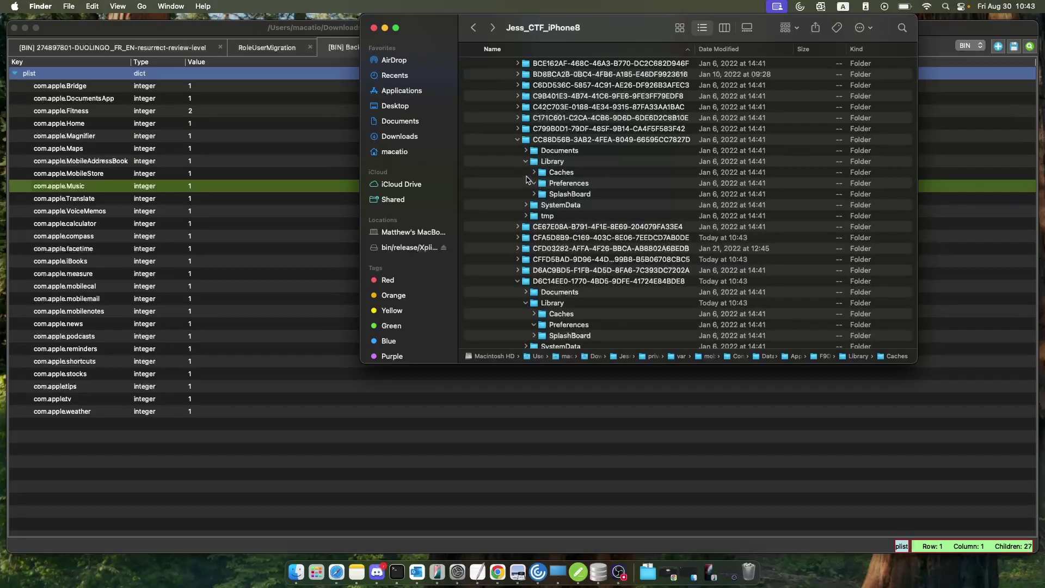
left_click(518, 140)
scroll(518, 141, "up", 2)
left_click(518, 141)
left_click(521, 163)
left_click(526, 163)
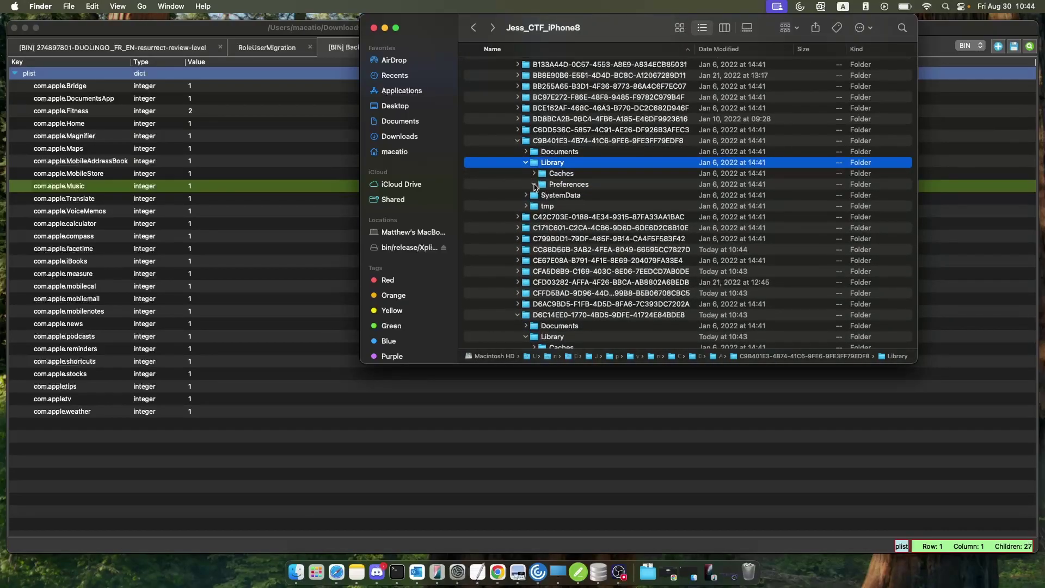
left_click(525, 162)
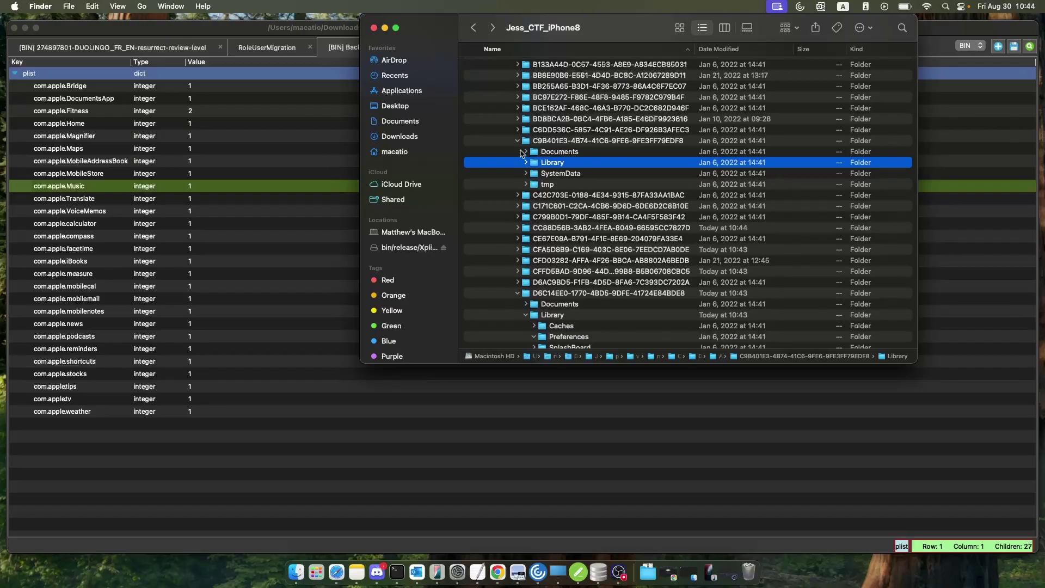
left_click(518, 141)
scroll(518, 145, "up", 3)
Expand BCE162AF > Library > Preferences to reveal com.apple.WebSheet.plist.
left_click(517, 142)
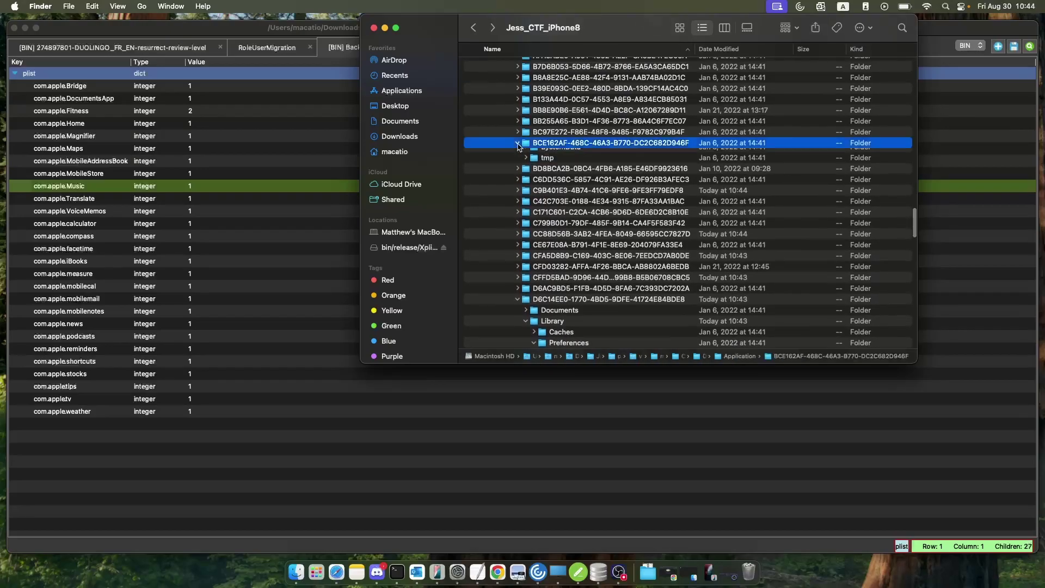
left_click(525, 164)
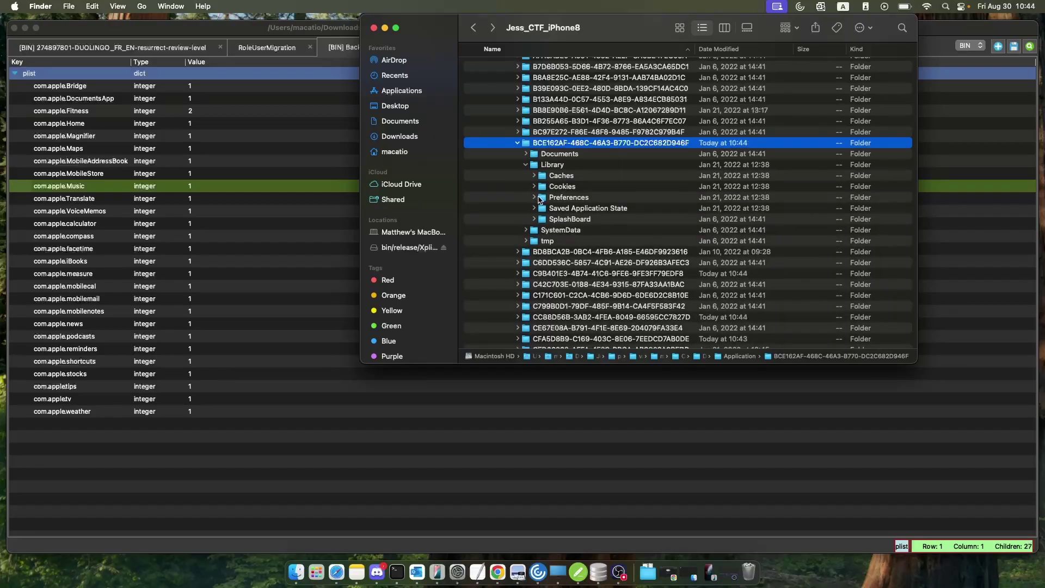
left_click(538, 199)
left_click(535, 198)
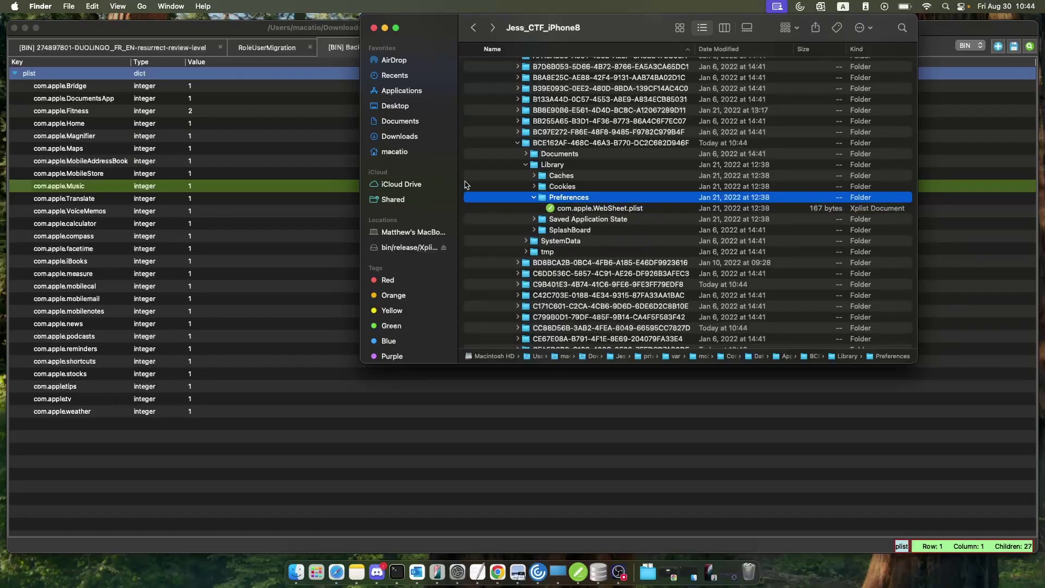
Open com.apple.WebSheet.plist in Xplist, then expand Caches, com.apple.WebKit.Networking and Saved Application State.
left_click_drag(600, 211, 393, 151)
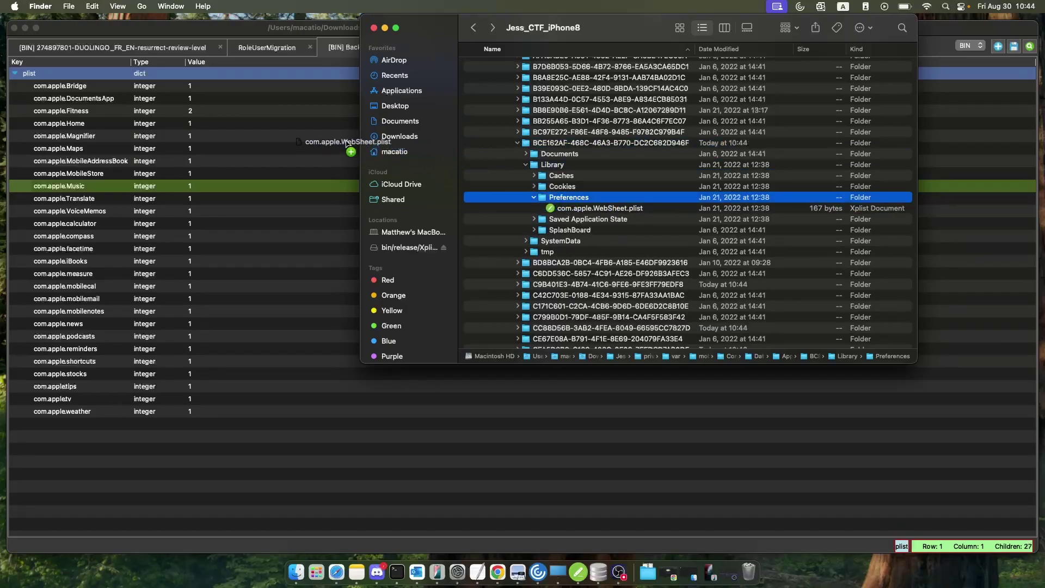
left_click_drag(346, 145, 343, 143)
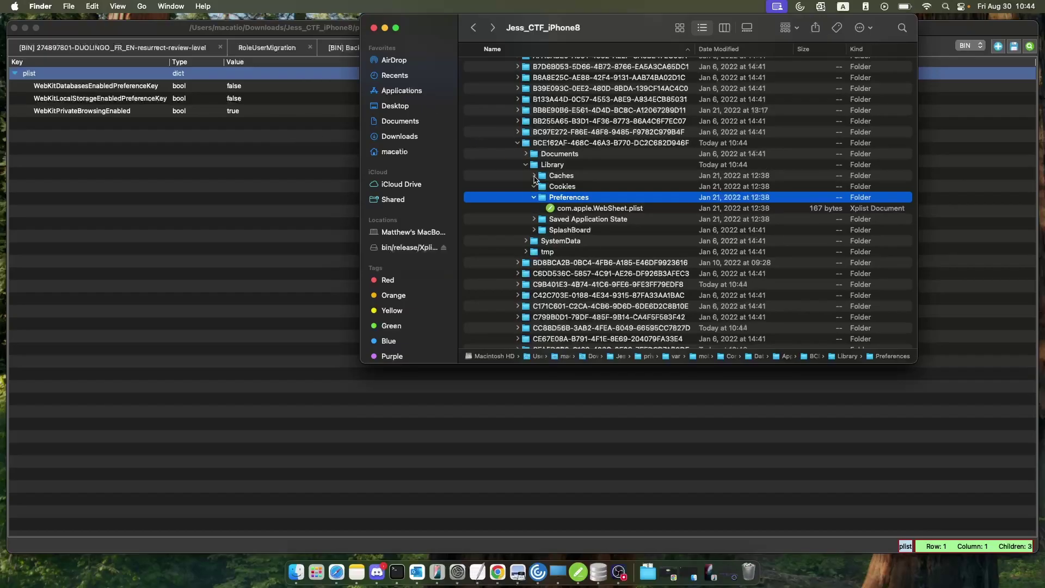
left_click(535, 176)
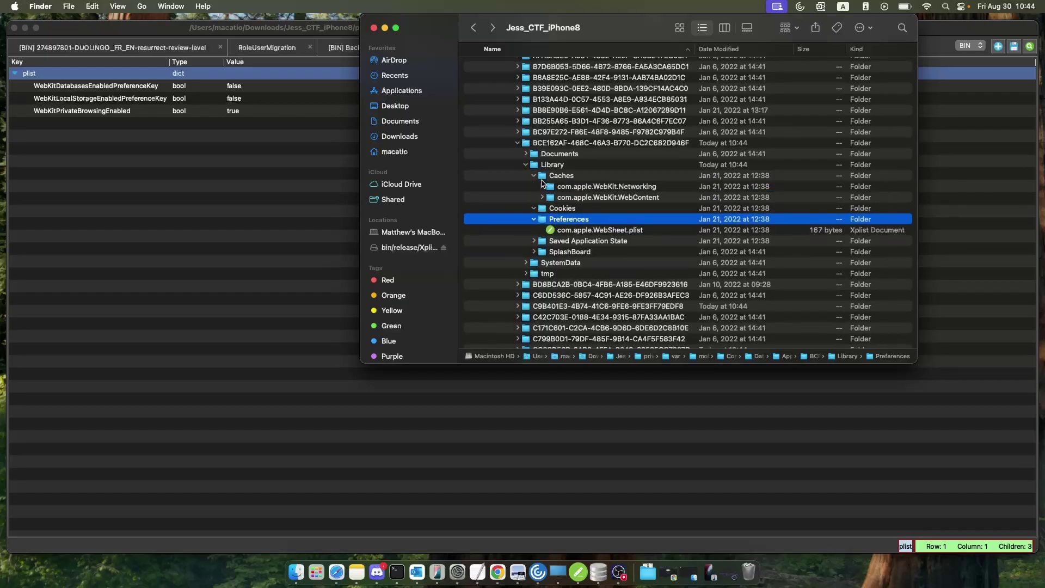
left_click(542, 187)
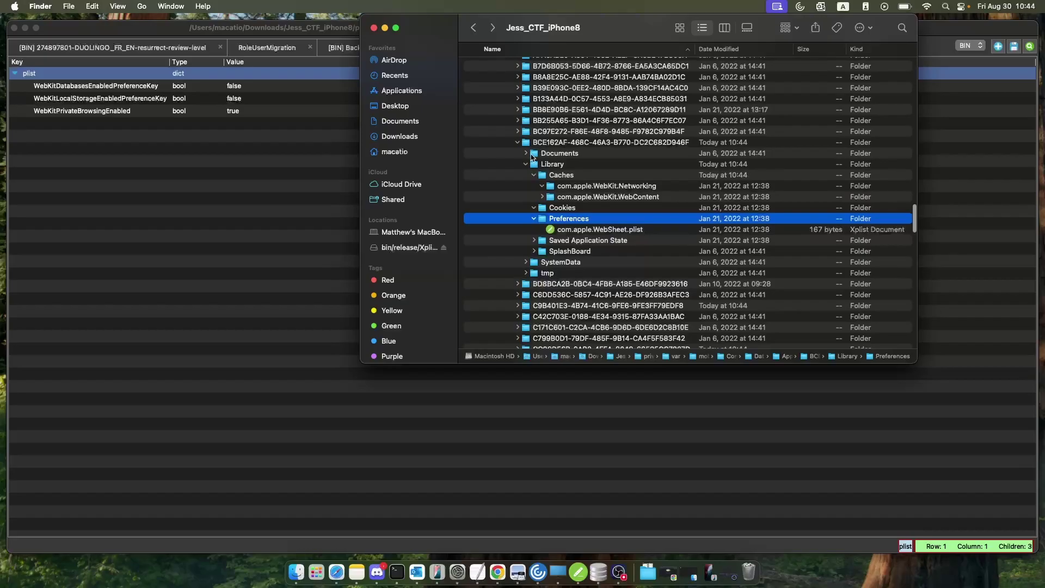
left_click(526, 154)
left_click(534, 240)
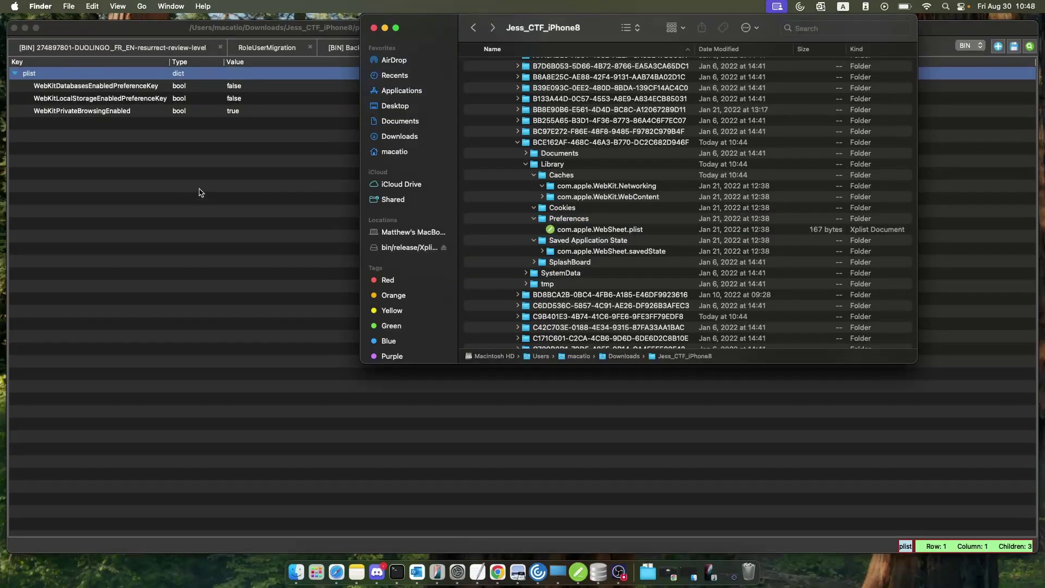
Collapse the mobile user's Containers folder.
scroll(586, 140, "up", 10)
scroll(586, 140, "up", 15)
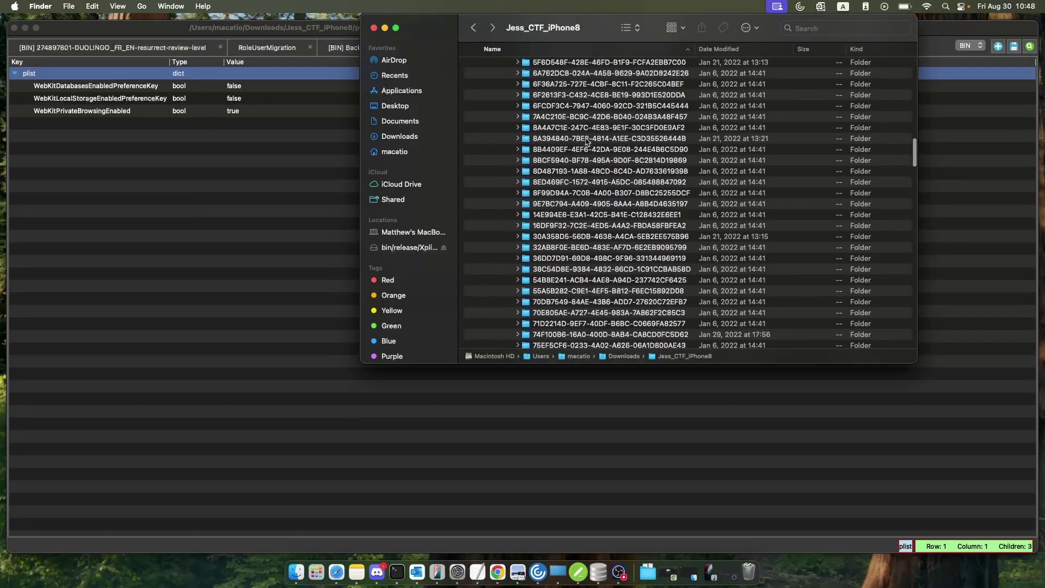
scroll(586, 140, "up", 15)
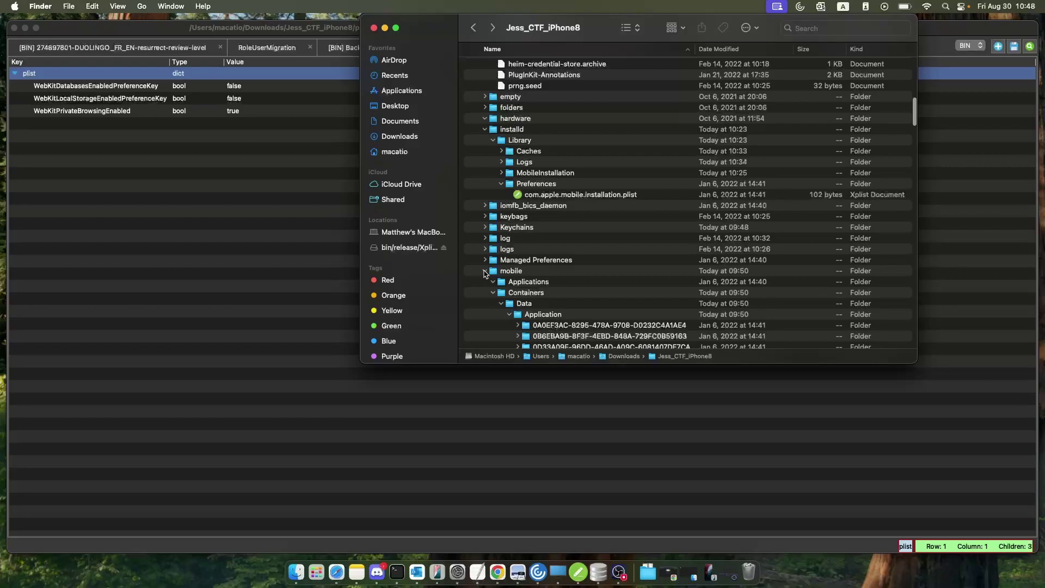
left_click(506, 292)
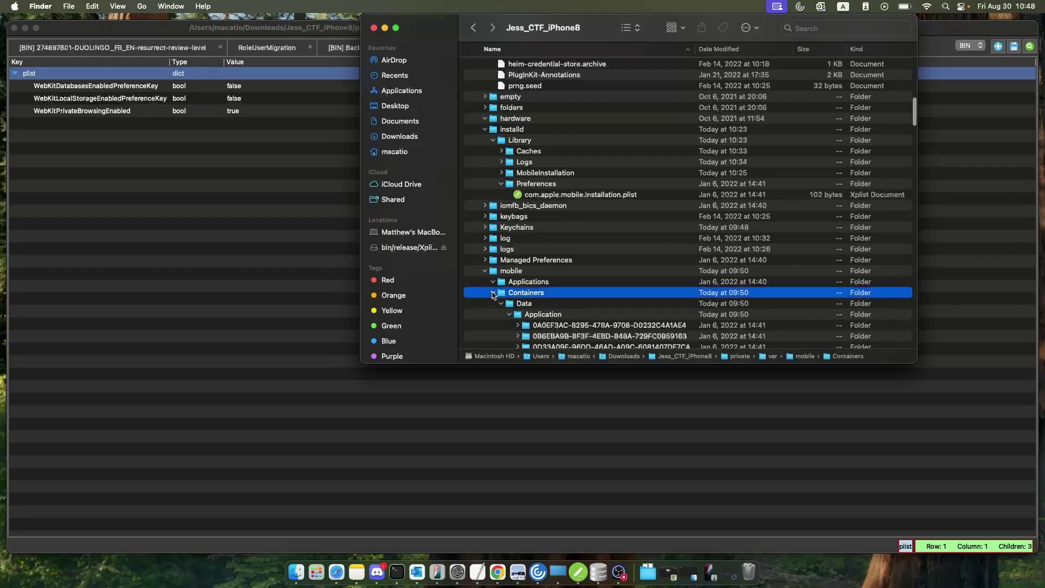
left_click(493, 293)
Expand mobile's Library folder and scroll through its Safari, SMS, Mail and Notes folders.
scroll(494, 294, "down", 2)
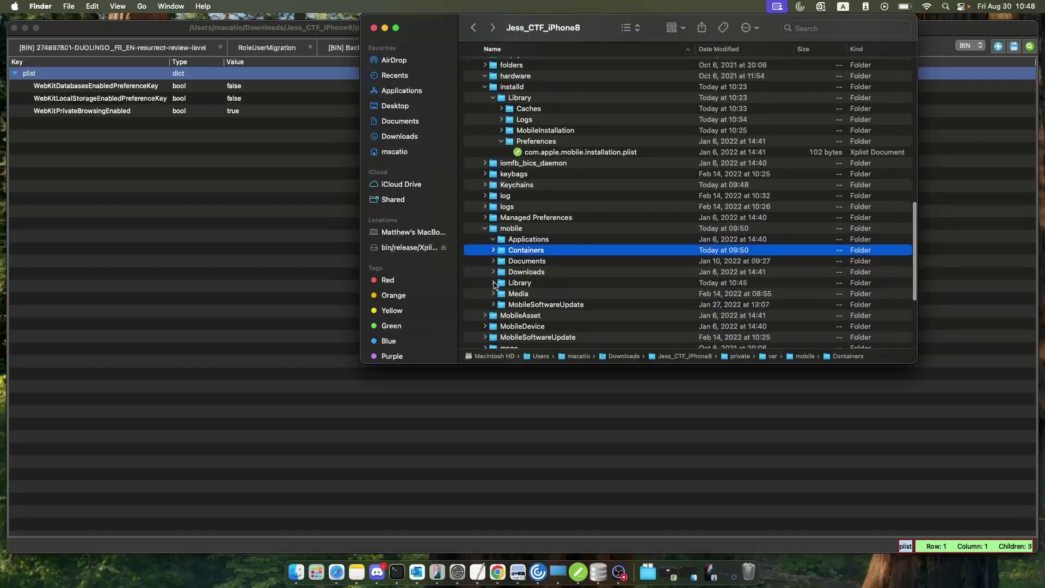
left_click(493, 283)
scroll(494, 284, "down", 10)
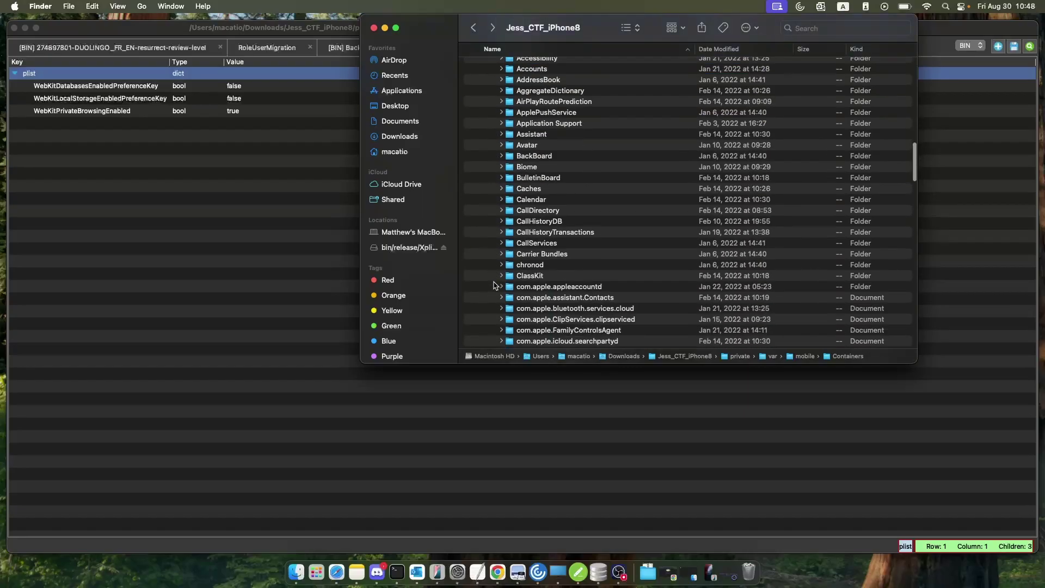
scroll(494, 284, "down", 15)
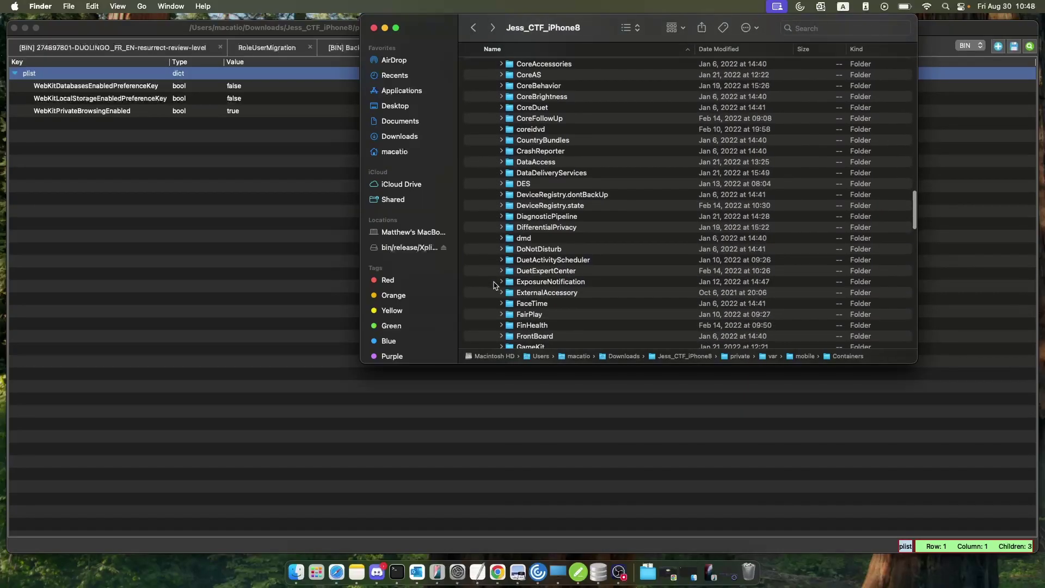
scroll(494, 284, "down", 5)
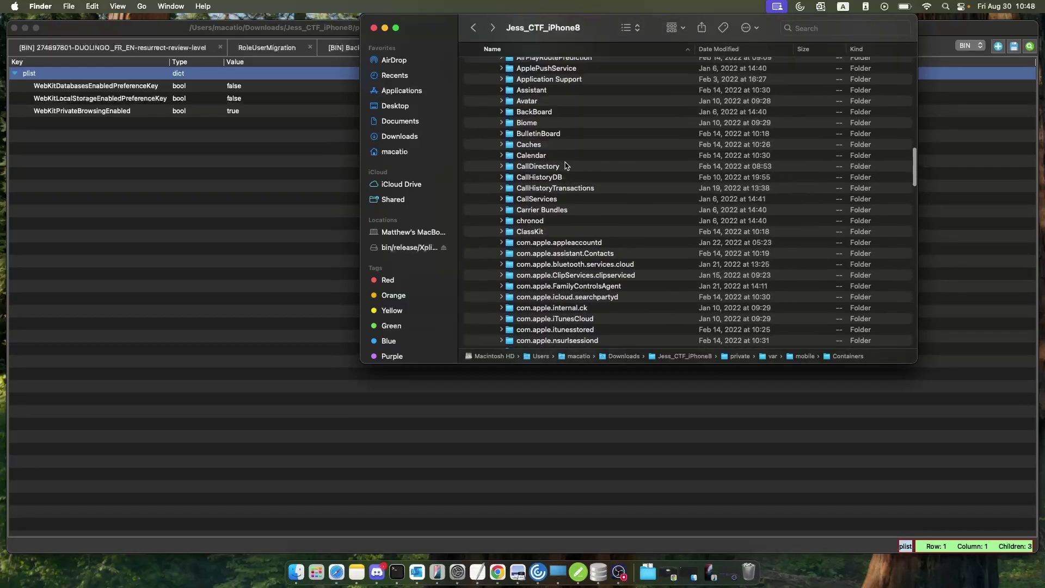
scroll(566, 166, "up", 5)
scroll(566, 165, "down", 10)
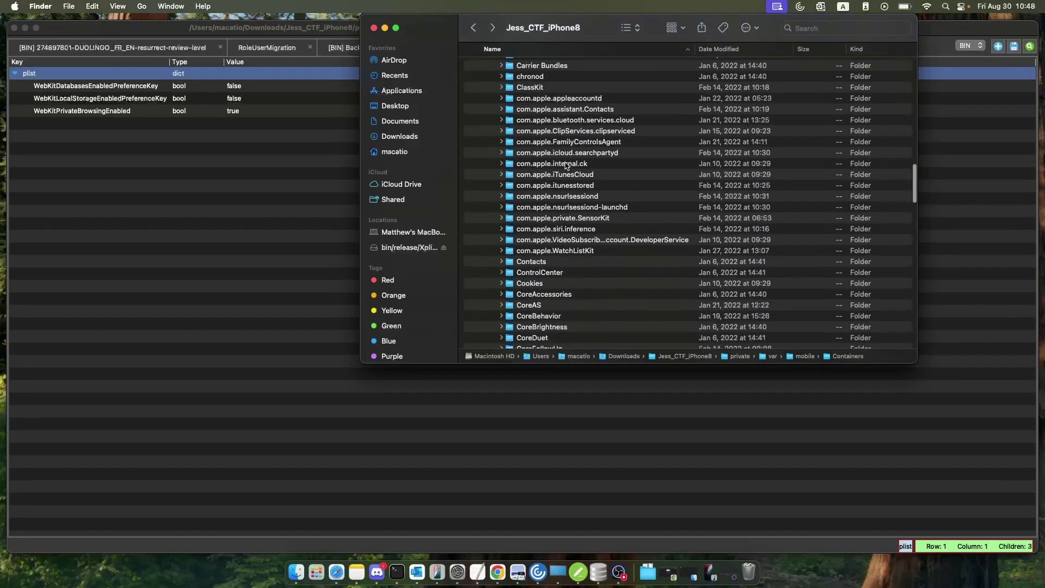
scroll(566, 166, "down", 15)
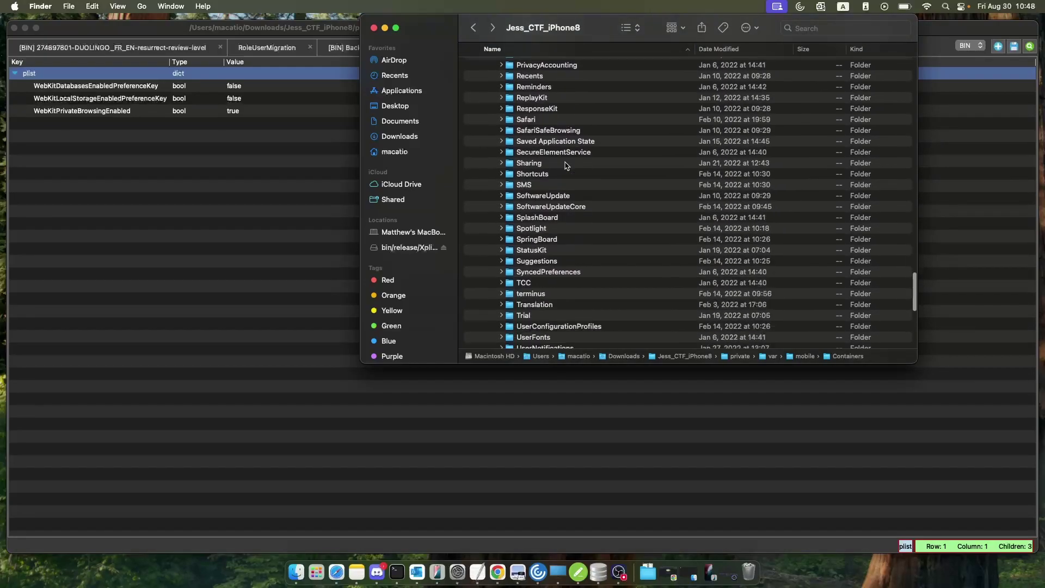
scroll(566, 165, "down", 5)
scroll(544, 175, "up", 3)
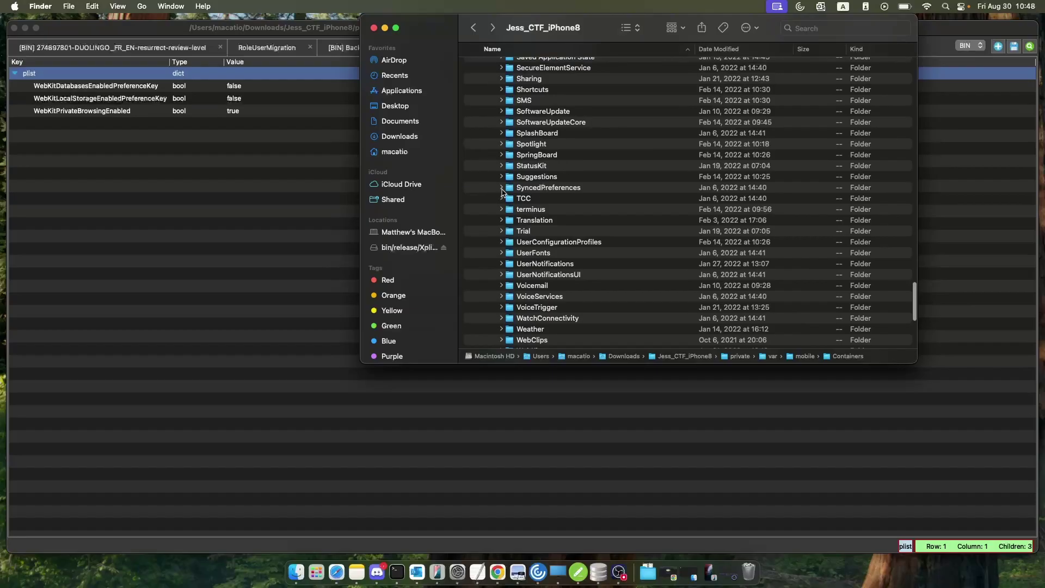
scroll(503, 193, "up", 3)
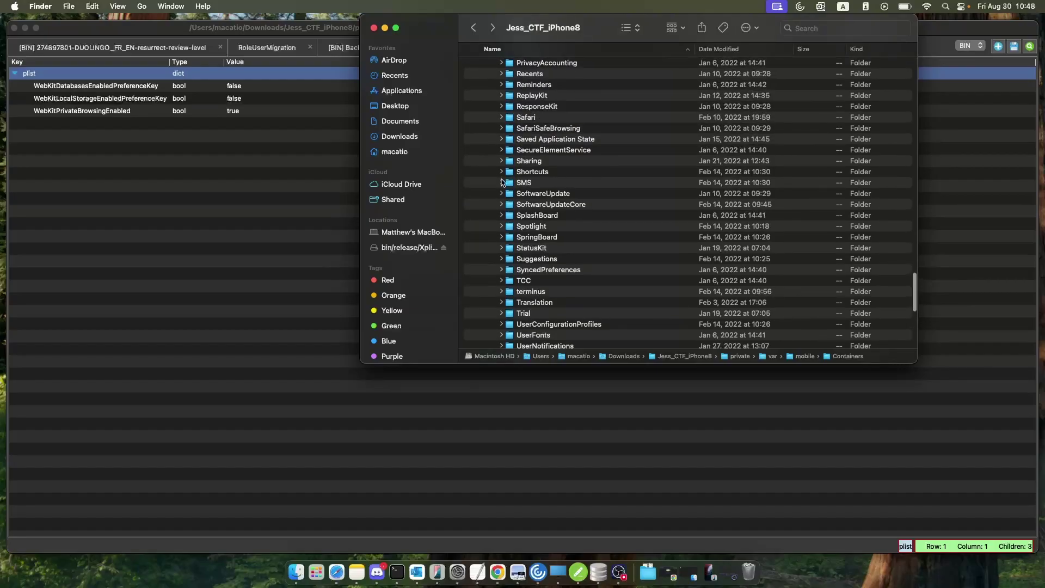
Expand the Safari folder to list Bookmarks.db, History.db and the other databases.
scroll(502, 182, "up", 1)
scroll(502, 203, "up", 3)
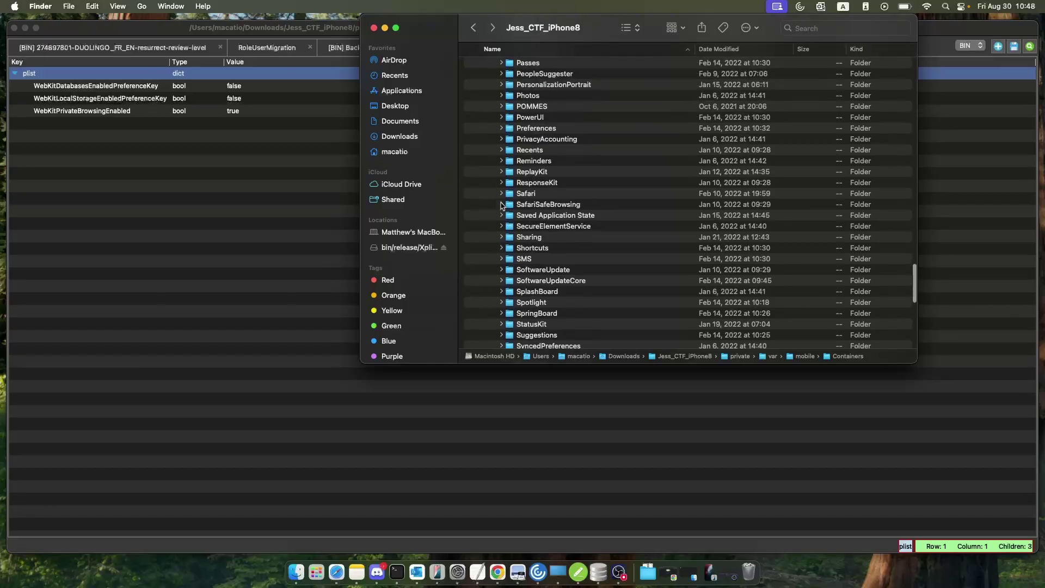
left_click(501, 194)
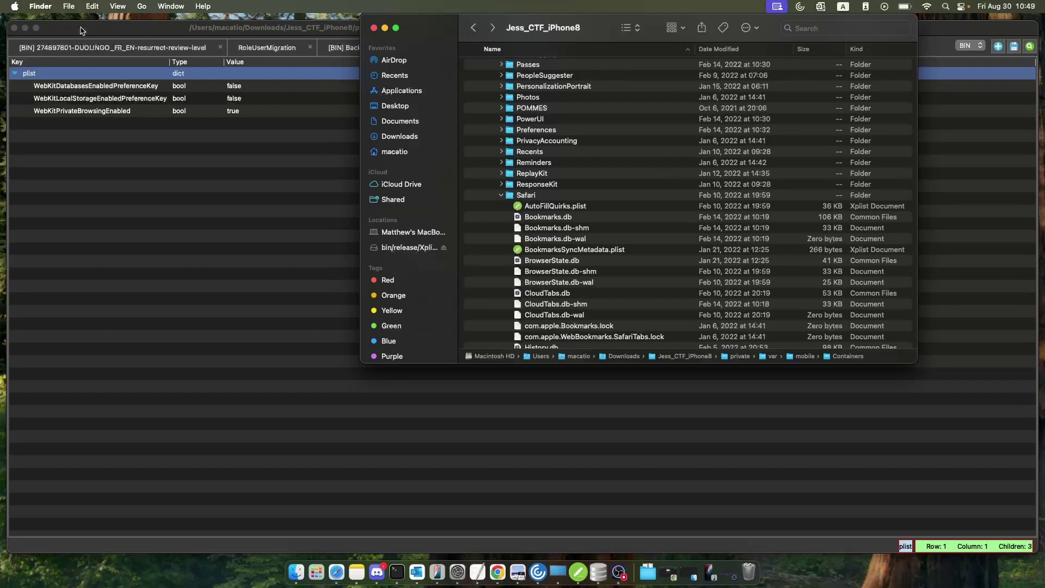
Minimize Xplist, bring up DB Browser for SQLite, then return to the Finder window.
left_click(25, 27)
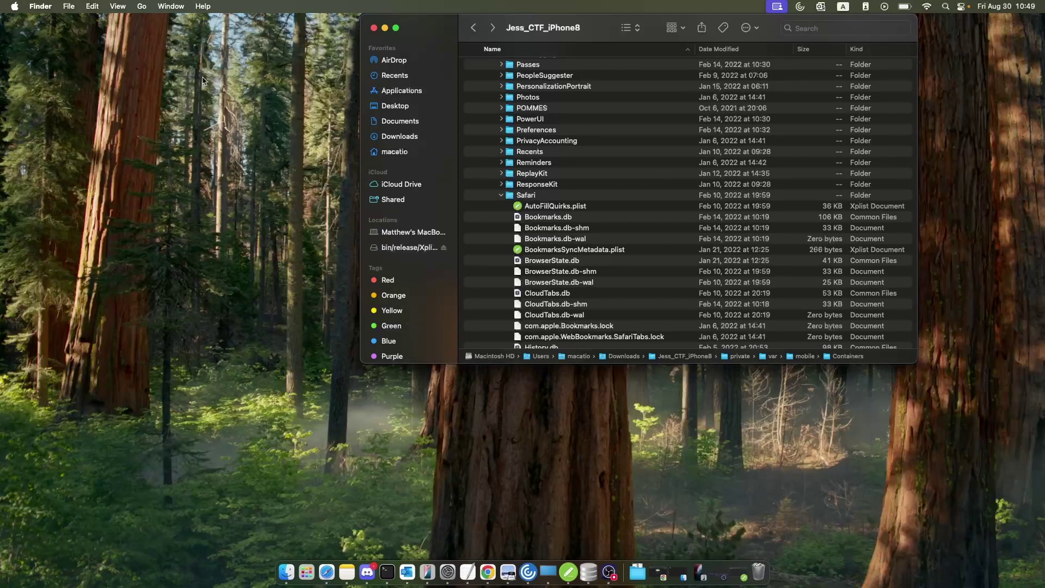
left_click(589, 570)
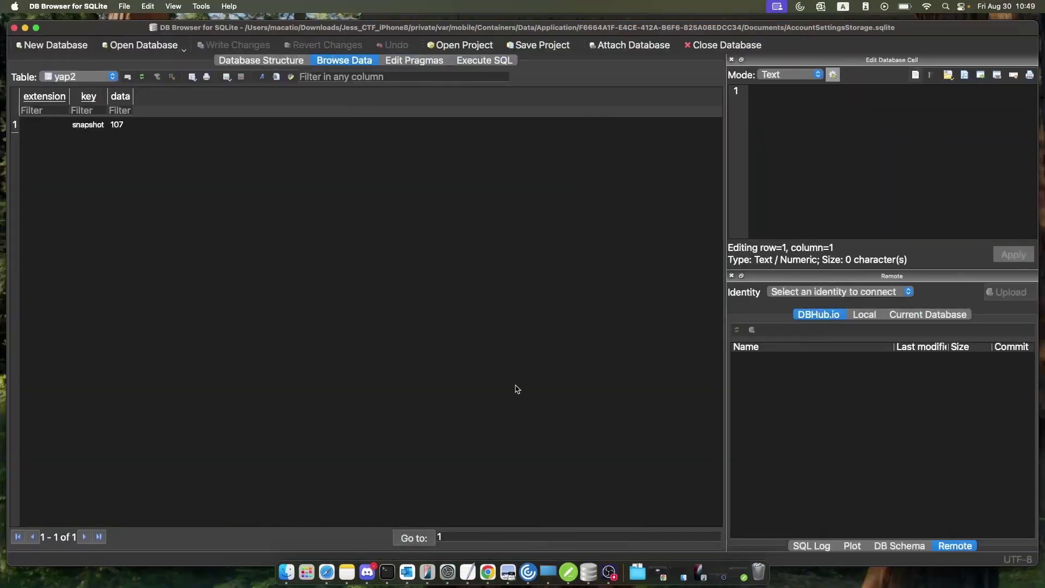
left_click(446, 20)
scroll(527, 198, "down", 4)
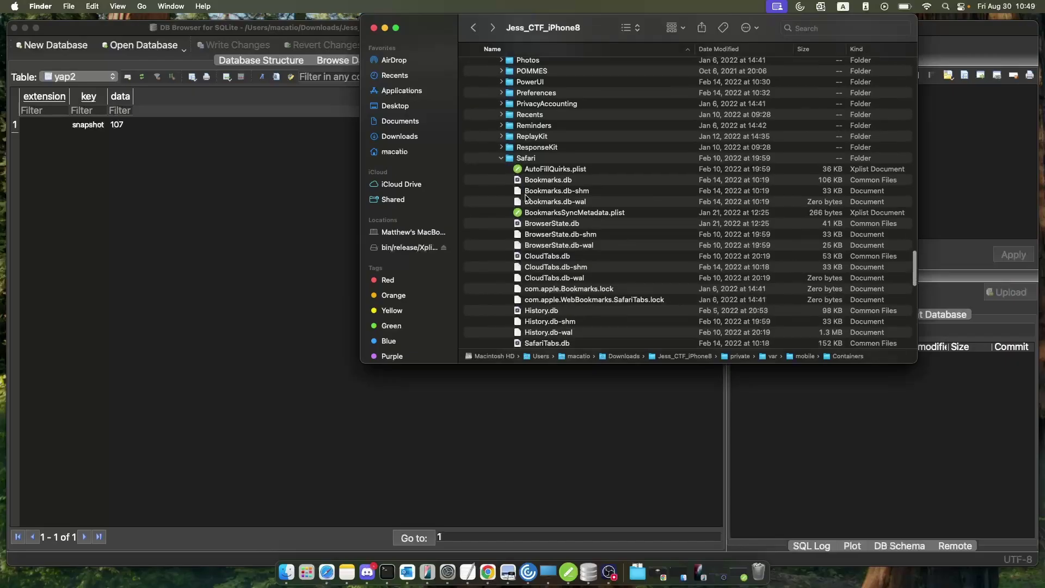
scroll(527, 198, "down", 10)
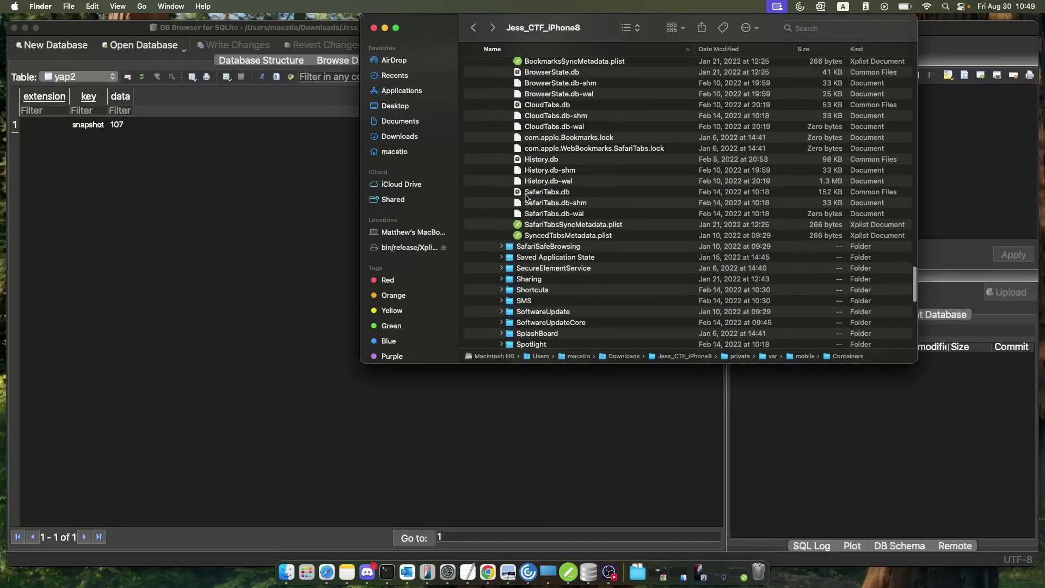
scroll(526, 198, "up", 5)
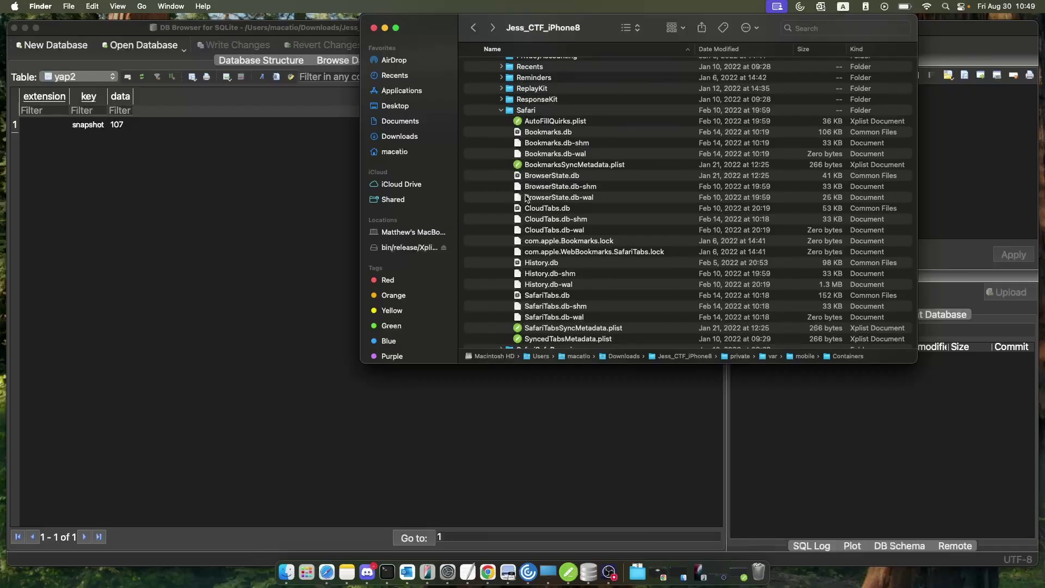
Drag Bookmarks.db into DB Browser for SQLite and view its bookmarks table.
left_click(553, 135)
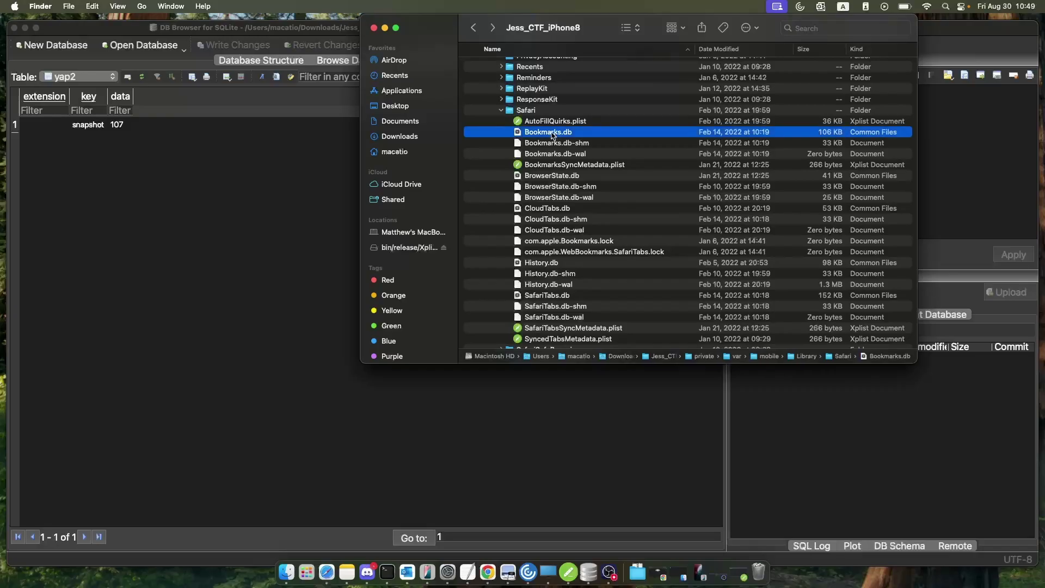
left_click_drag(553, 136, 322, 148)
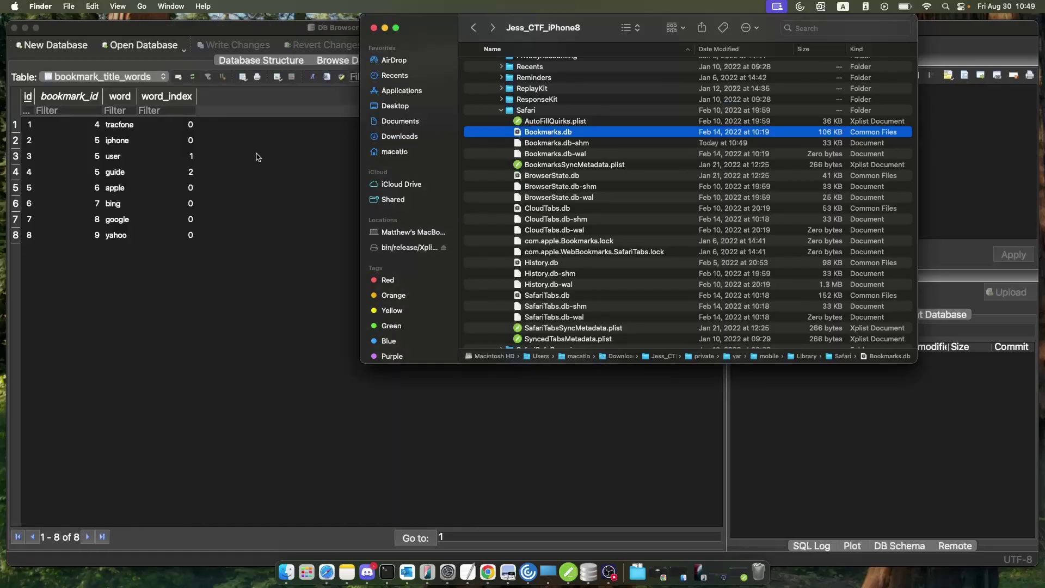
left_click(154, 80)
left_click(136, 94)
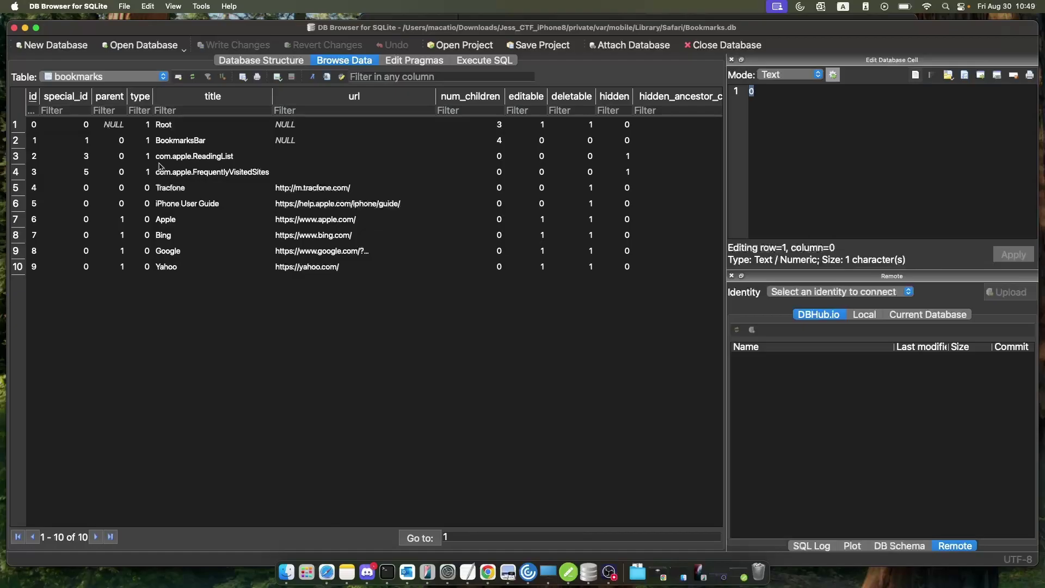
Browse folder_ancestors, generations, sqlite_sequence and bookmark_title_words tables, then bring Finder forward.
left_click(164, 76)
left_click(138, 92)
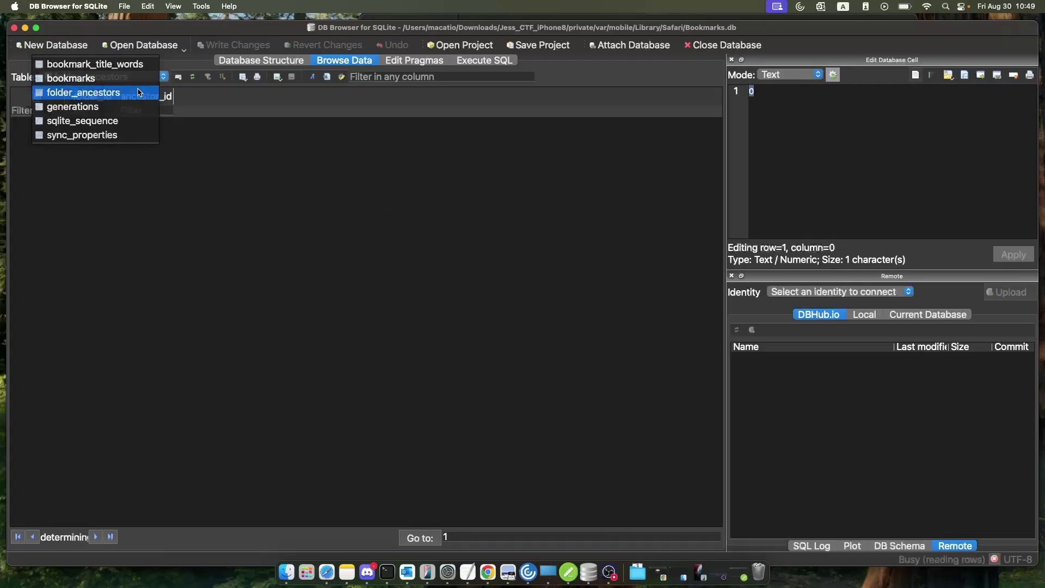
left_click(139, 76)
left_click(136, 79)
left_click(128, 79)
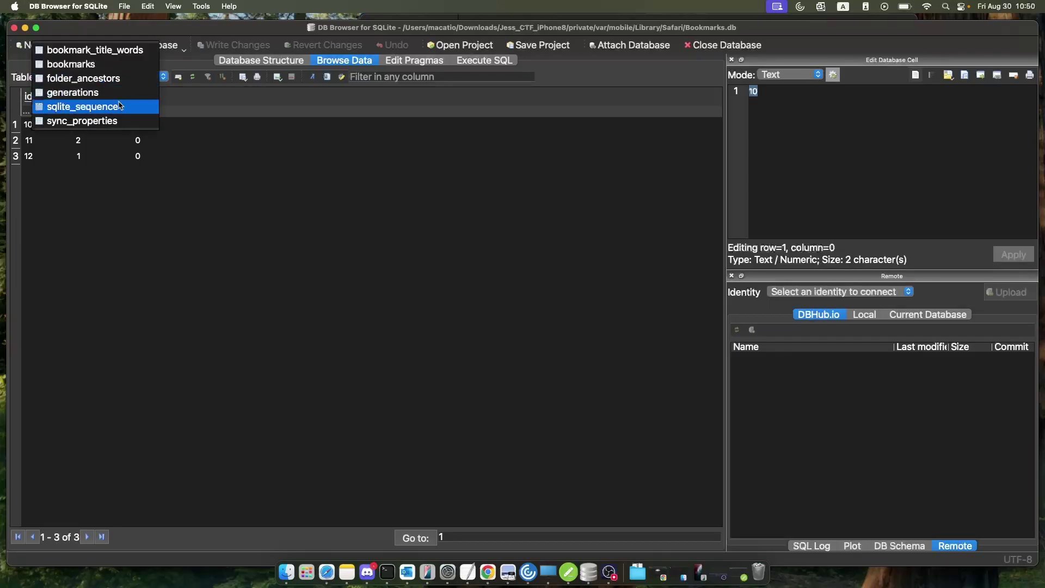
left_click(118, 97)
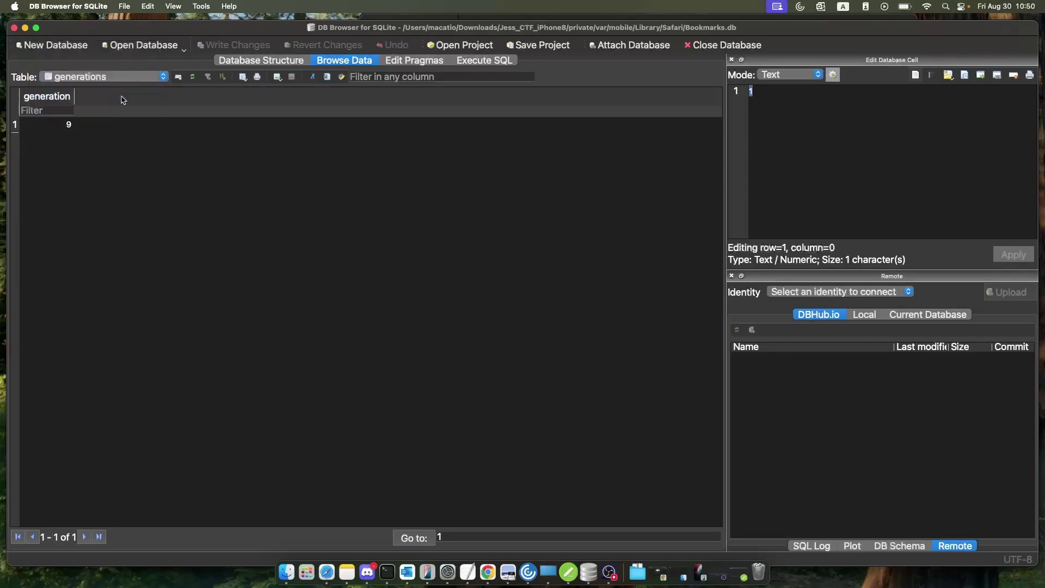
left_click(120, 81)
left_click(117, 98)
left_click(117, 79)
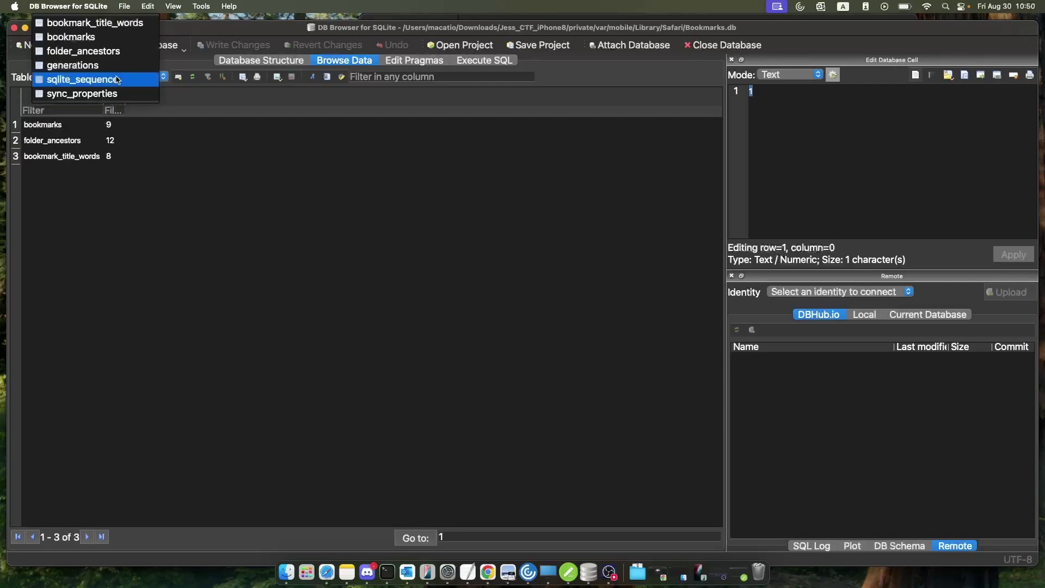
left_click(115, 23)
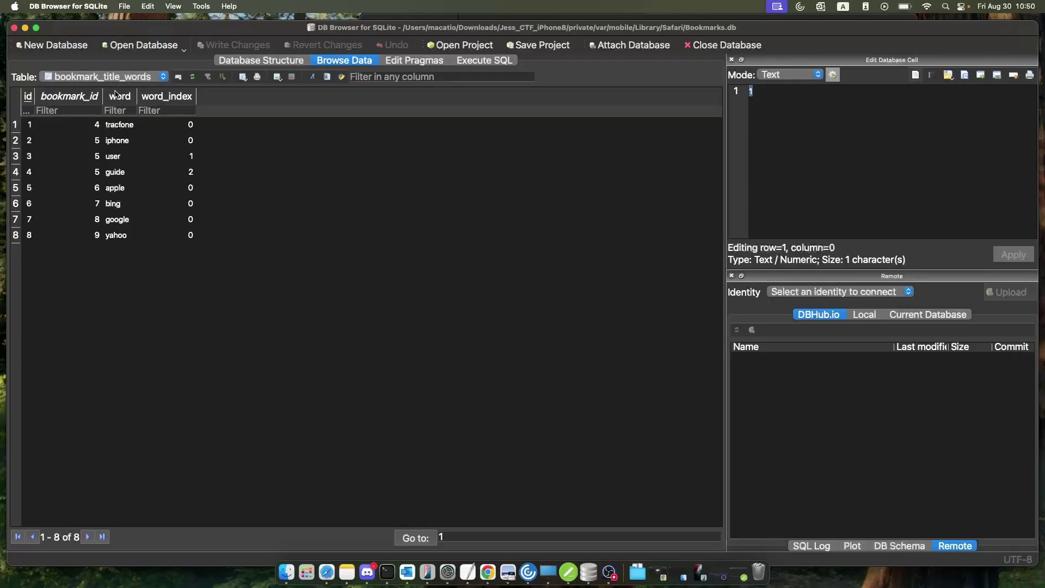
left_click(404, 18)
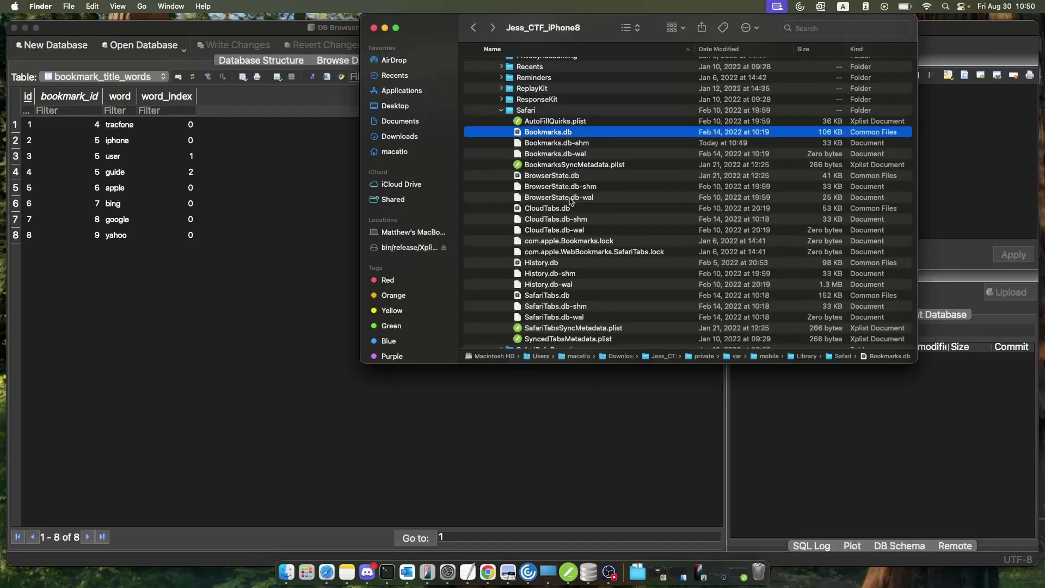
Load BrowserState.db into DB Browser and view tab_sessions, then the browser_windows table.
scroll(570, 201, "down", 2)
scroll(570, 202, "down", 5)
scroll(569, 201, "up", 5)
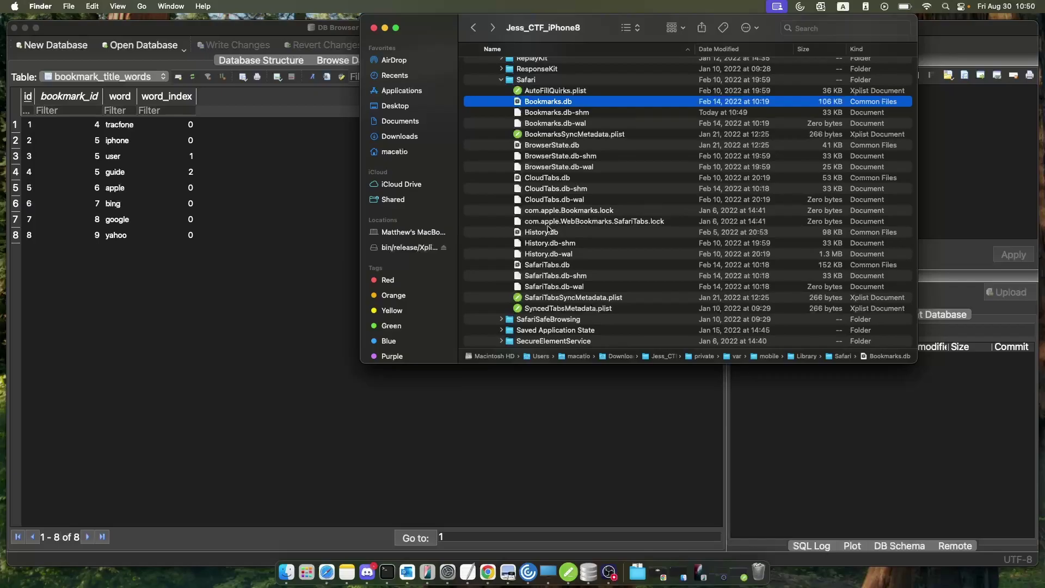
left_click_drag(572, 146, 328, 158)
left_click(250, 180)
left_click(142, 79)
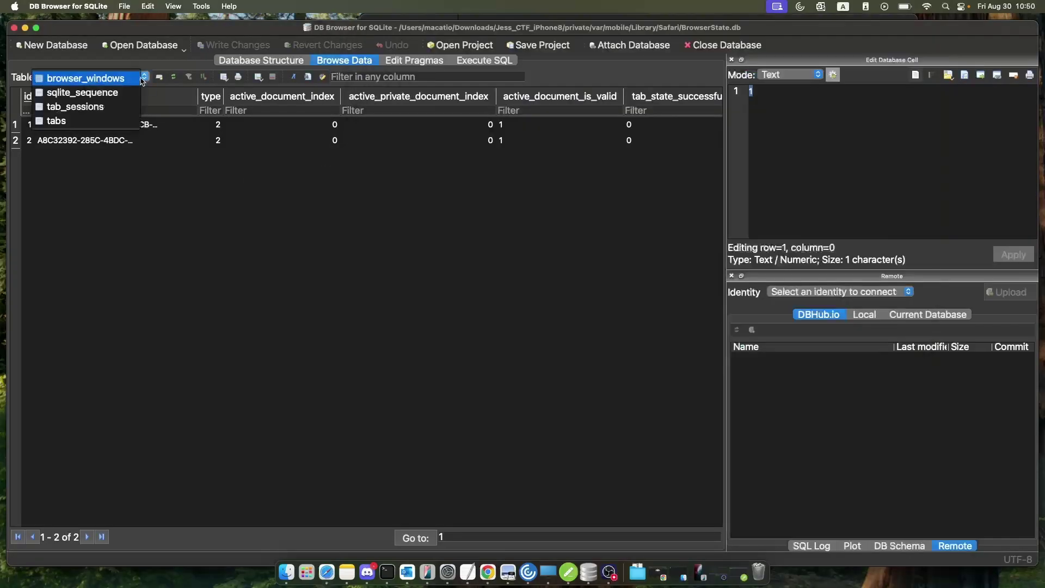
left_click(111, 110)
left_click(115, 80)
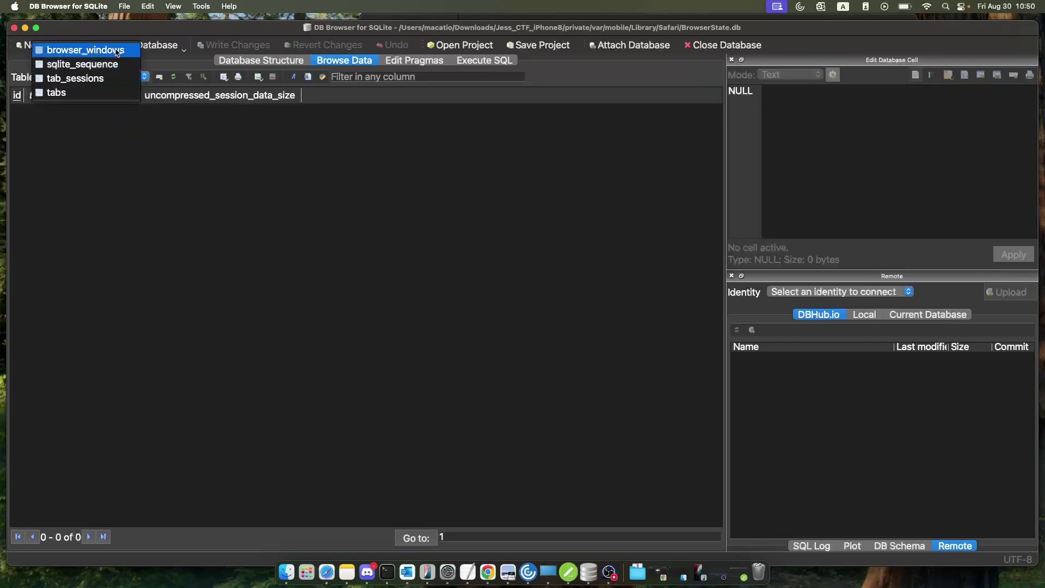
left_click(116, 52)
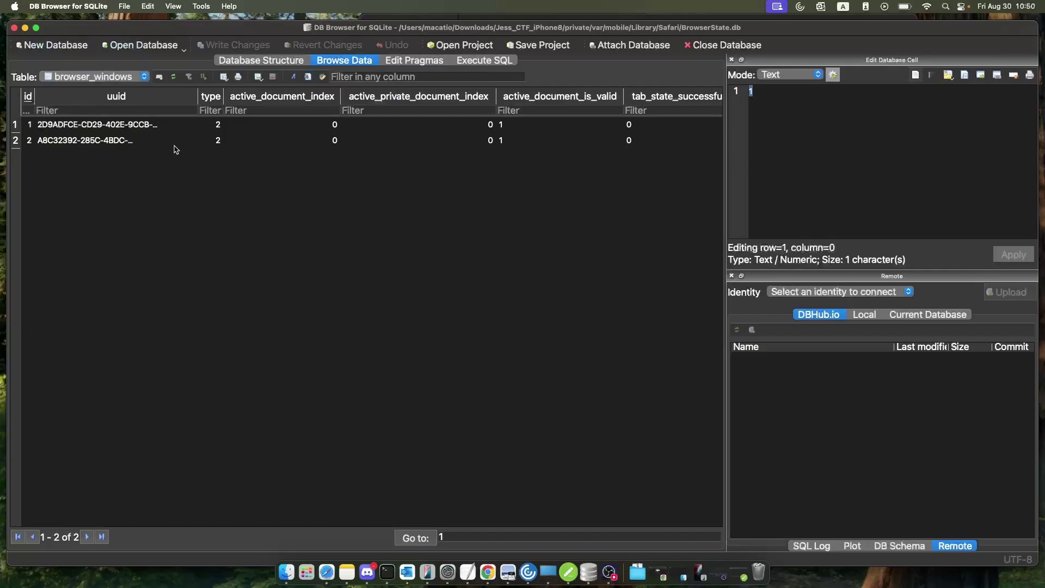
Widen the uuid column to show both full window UUIDs, then return to Finder.
scroll(175, 150, "right", 5)
scroll(175, 149, "left", 5)
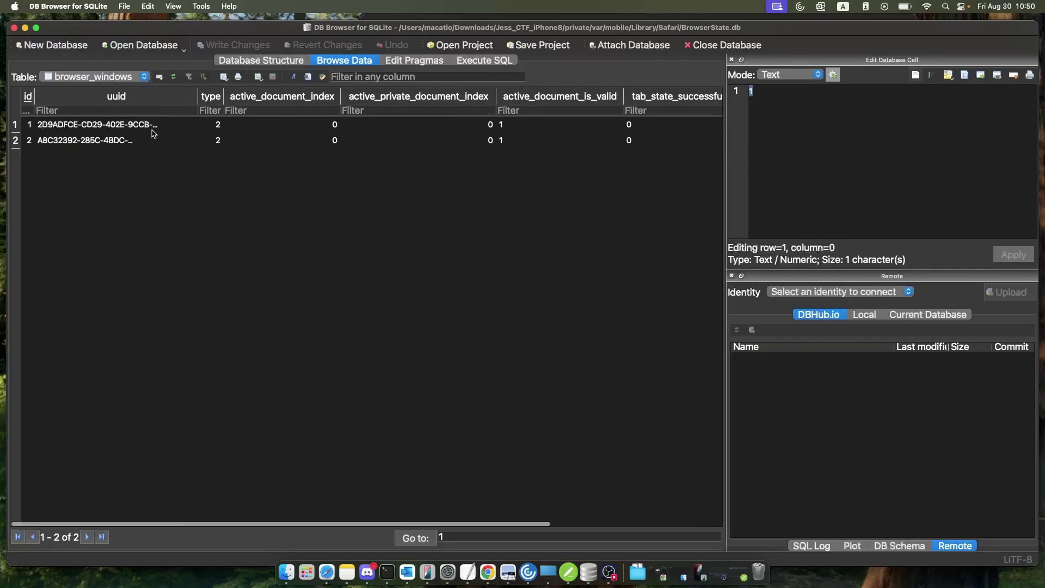
left_click(153, 129)
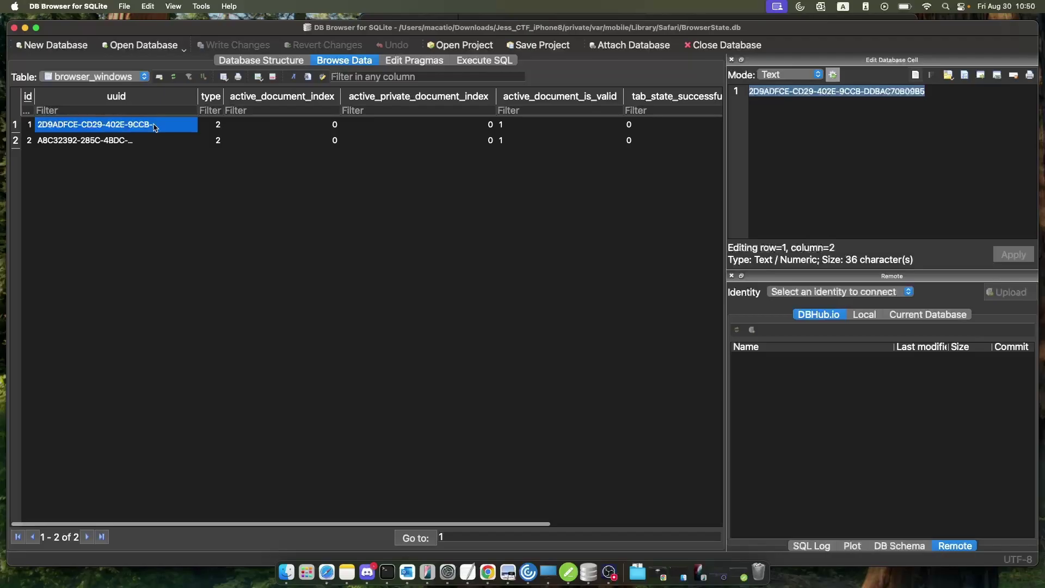
scroll(155, 128, "right", 5)
scroll(155, 128, "left", 5)
left_click_drag(194, 104, 249, 100)
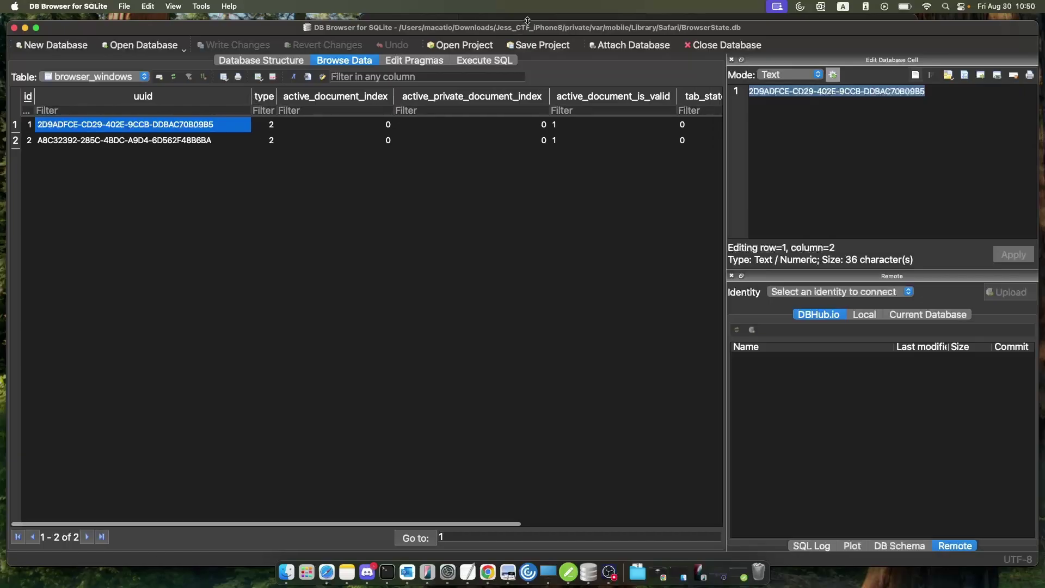
left_click(412, 19)
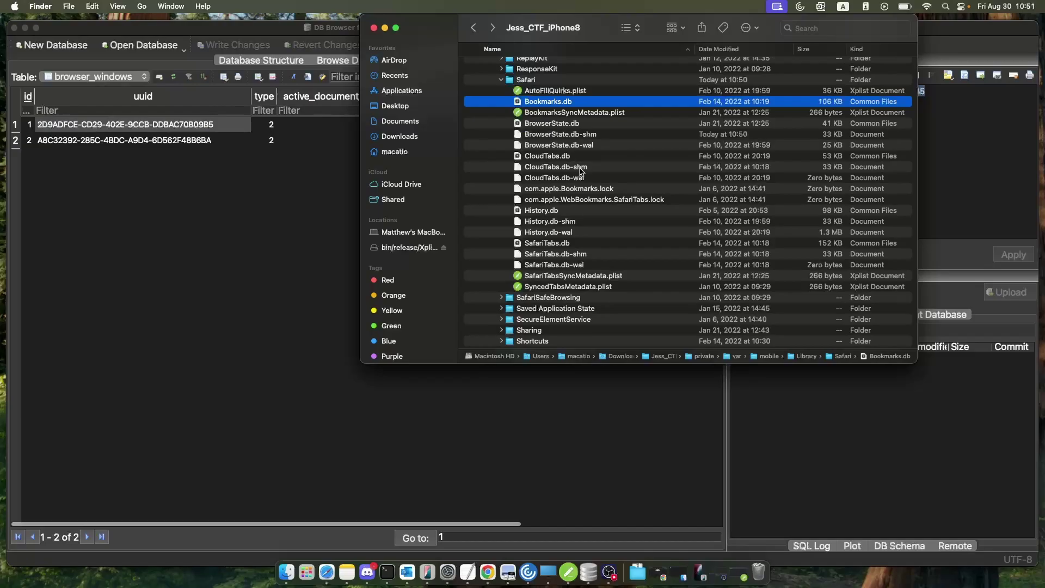
Load History.db into DB Browser for SQLite and browse its history_events table.
left_click_drag(549, 210, 342, 209)
left_click(240, 129)
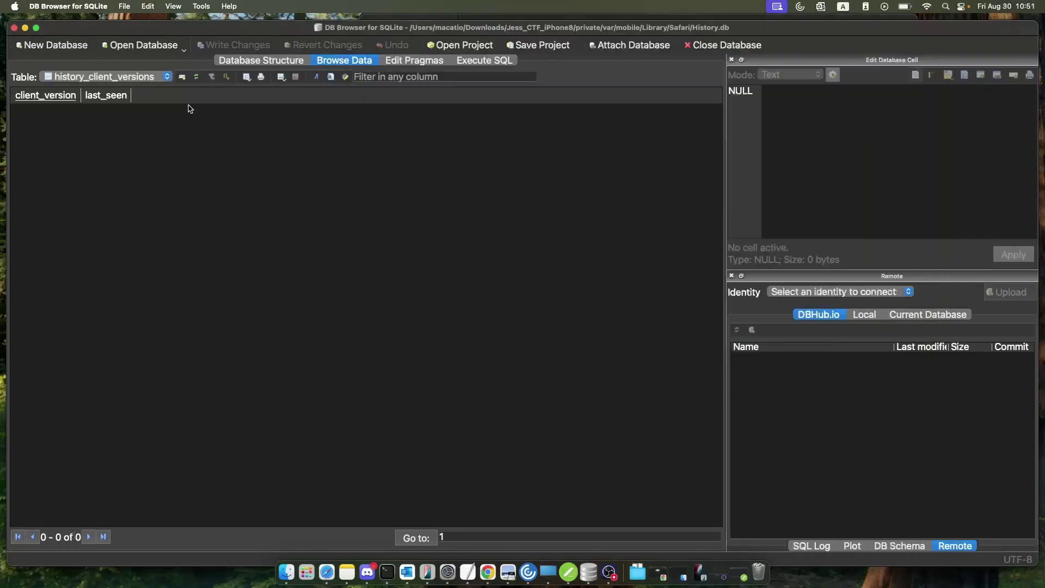
left_click(152, 77)
left_click(133, 106)
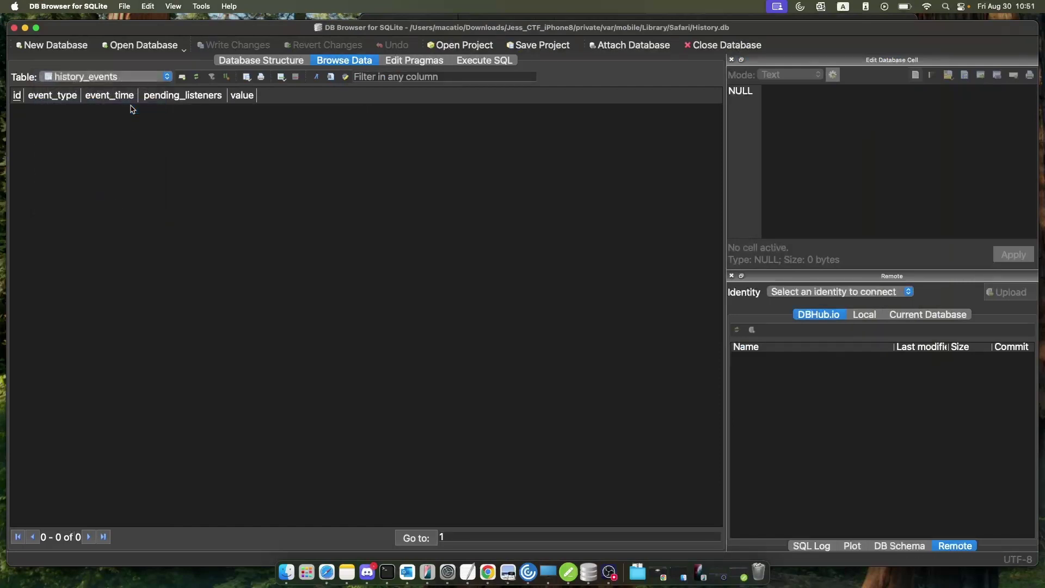
Switch to the history_items table and scroll through its 26 visited URLs.
left_click(139, 78)
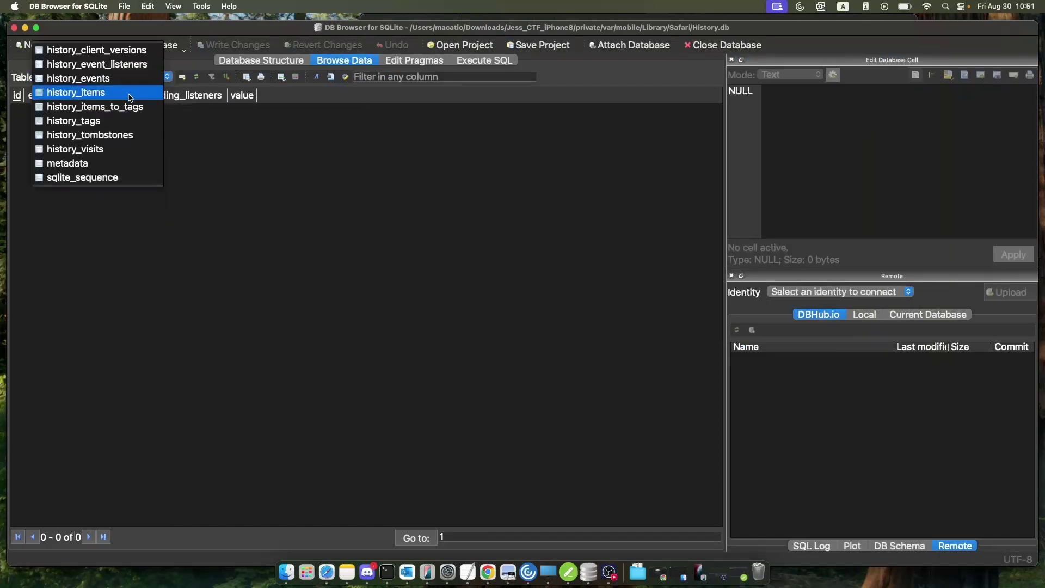
left_click(129, 95)
scroll(137, 229, "down", 1)
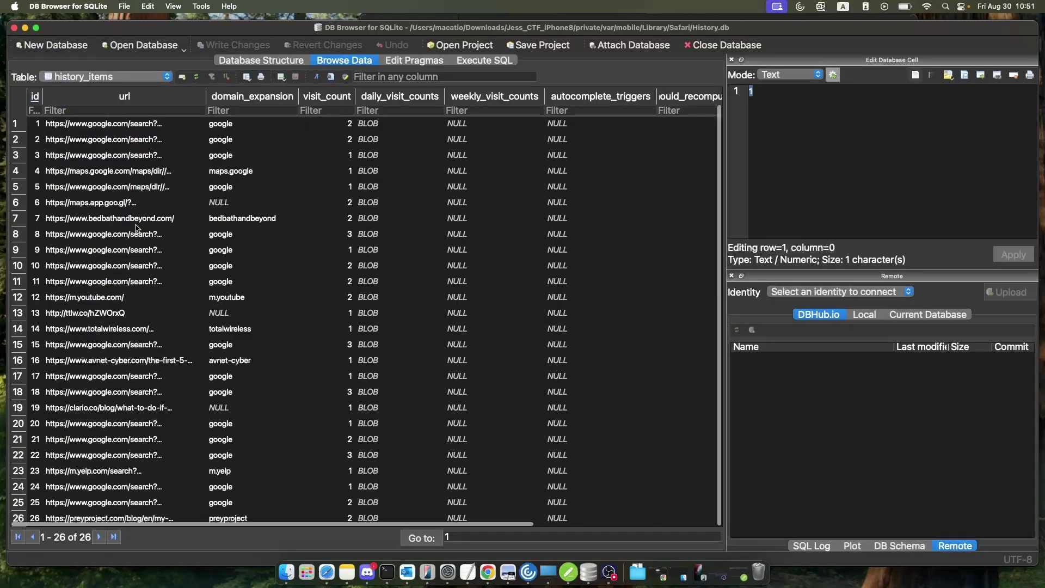
scroll(136, 227, "up", 1)
scroll(136, 227, "down", 1)
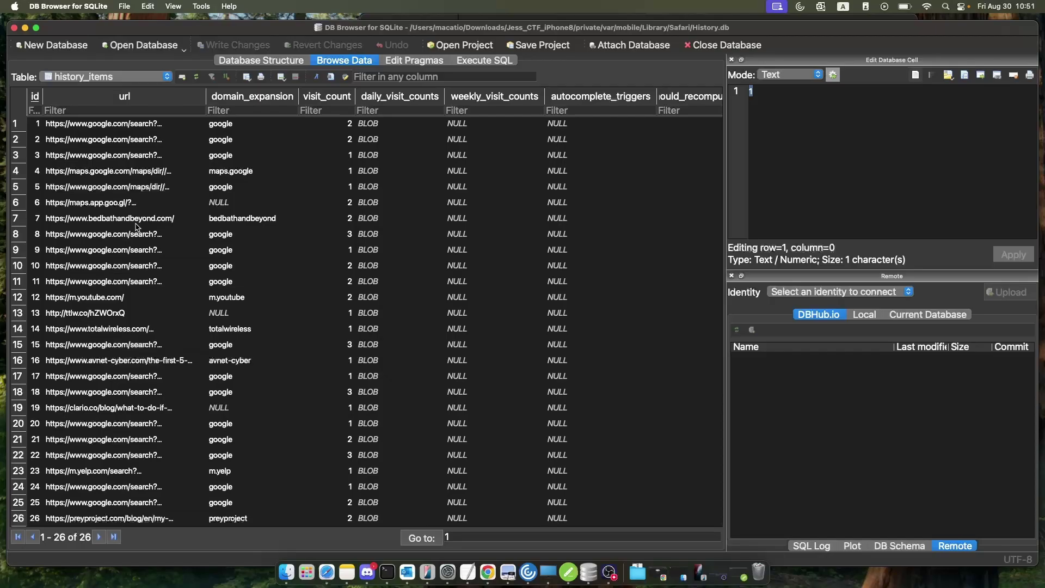
View history_items_to_tags, then history_tags with its title column widened.
left_click(138, 76)
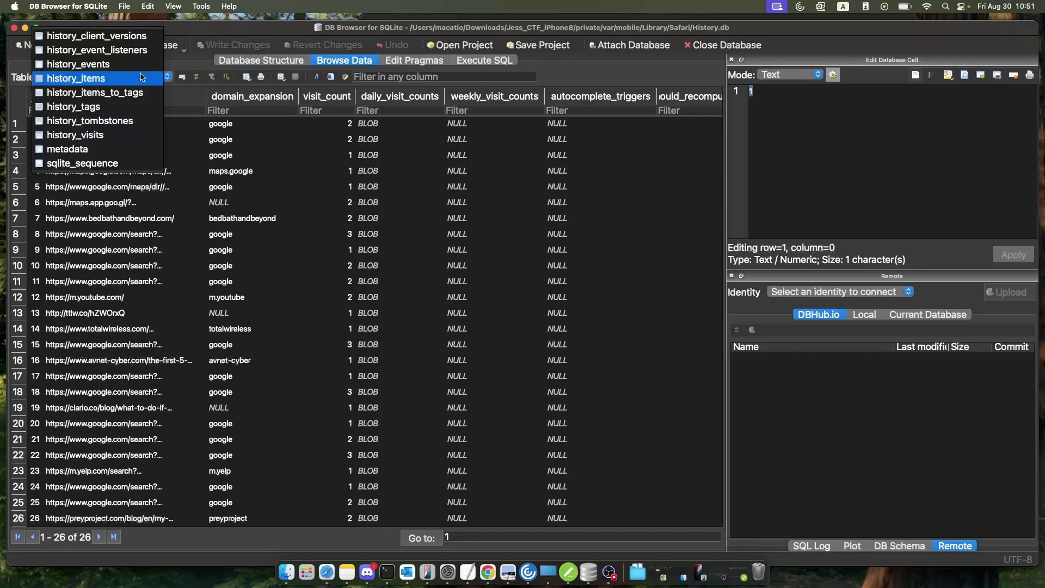
left_click(121, 96)
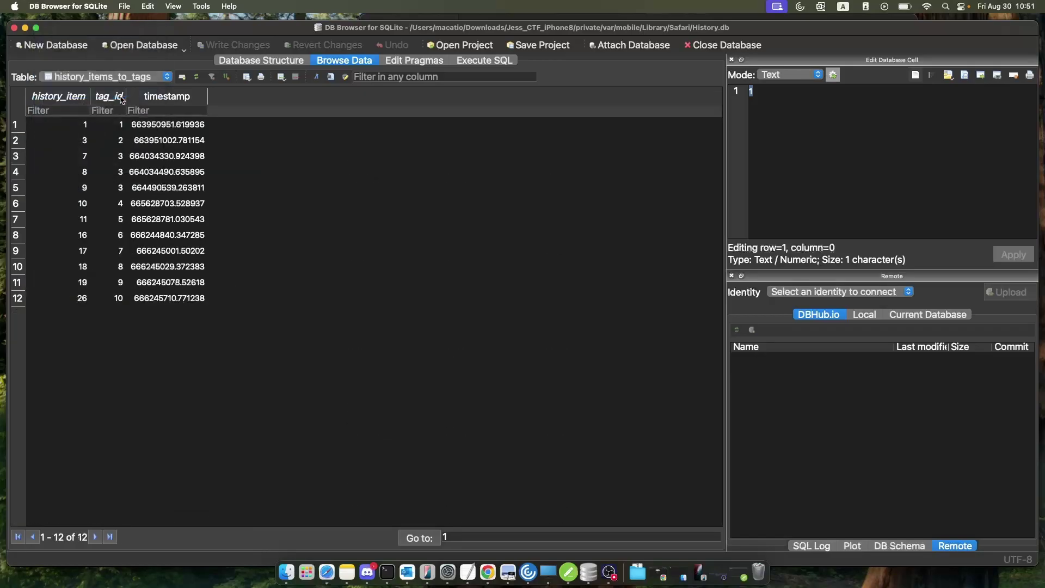
left_click(139, 78)
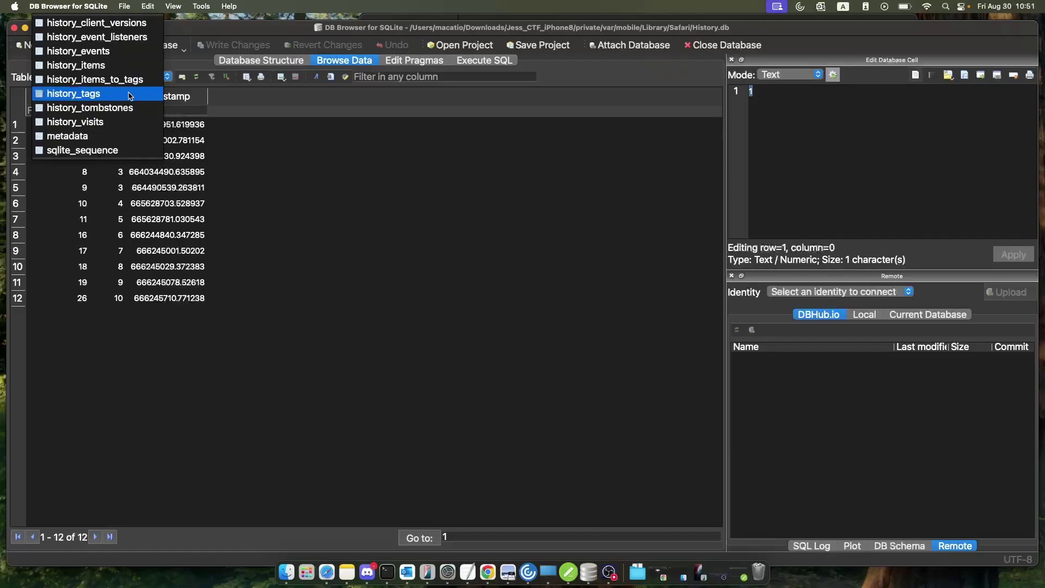
left_click(131, 96)
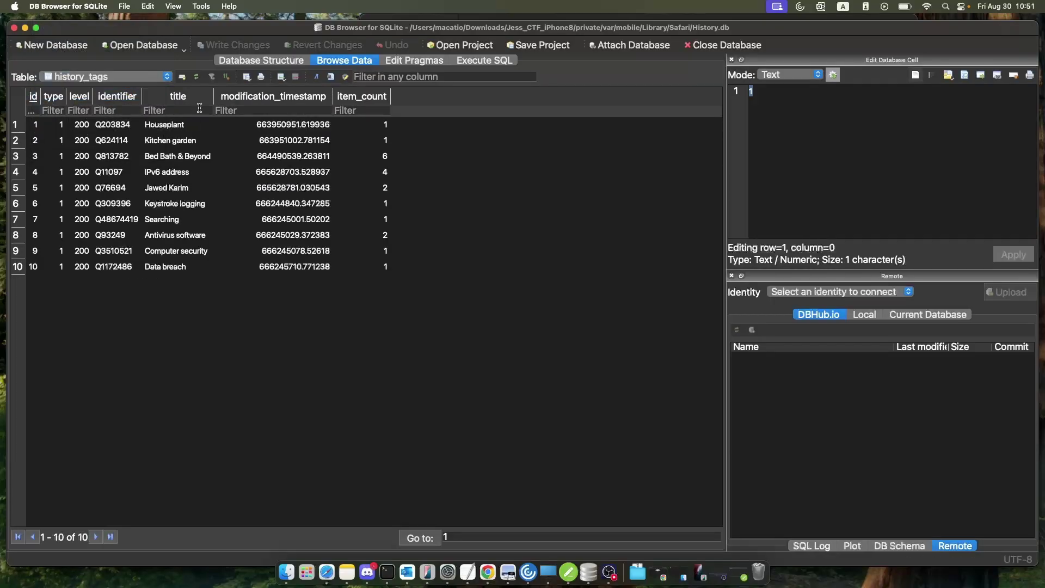
left_click_drag(214, 99, 241, 99)
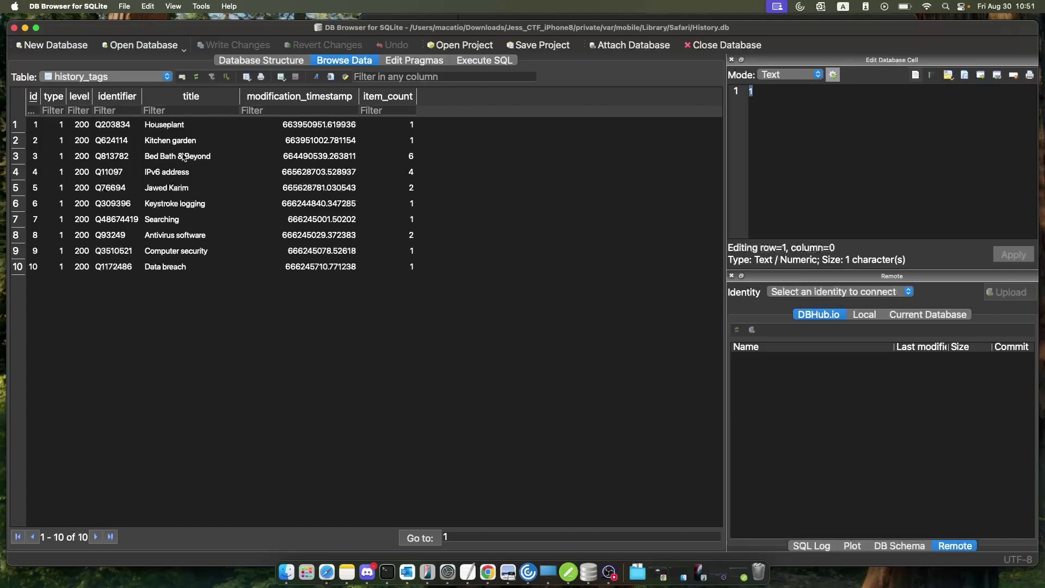
Inspect tag titles such as Houseplant, Kitchen garden, IPv6 address and Data breach.
left_click(175, 125)
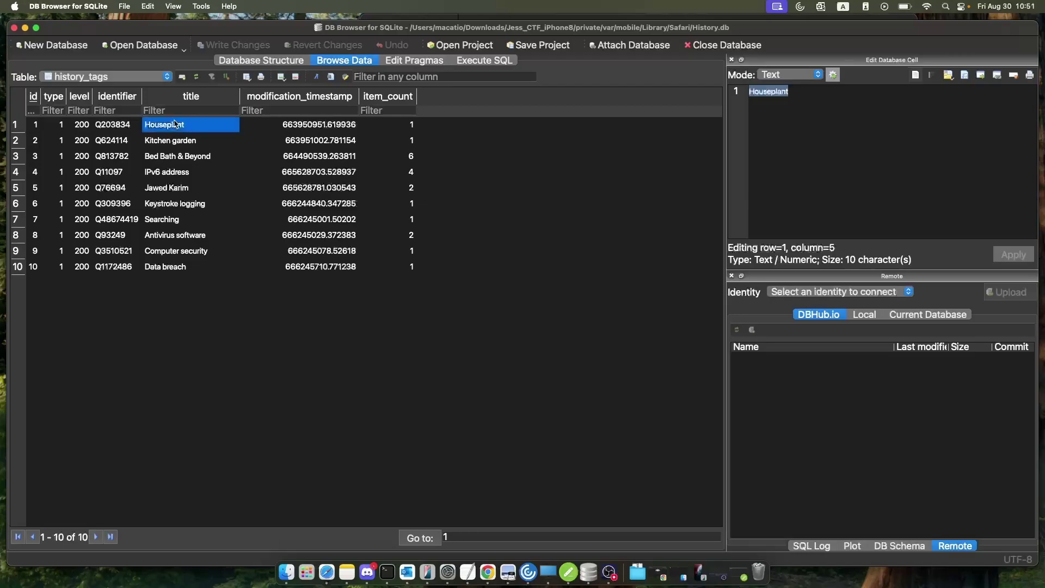
left_click(176, 142)
left_click(175, 157)
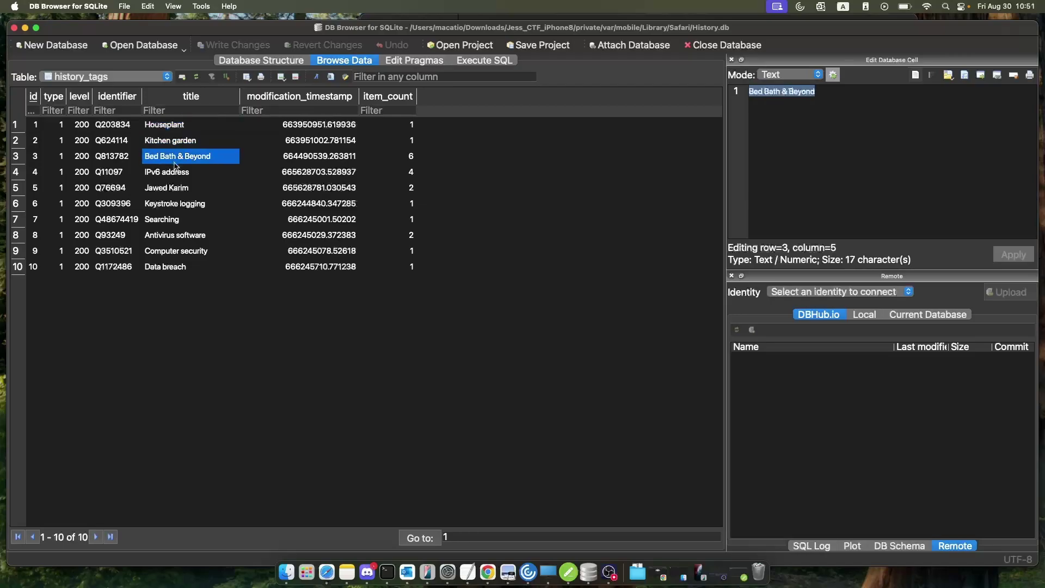
left_click(174, 192)
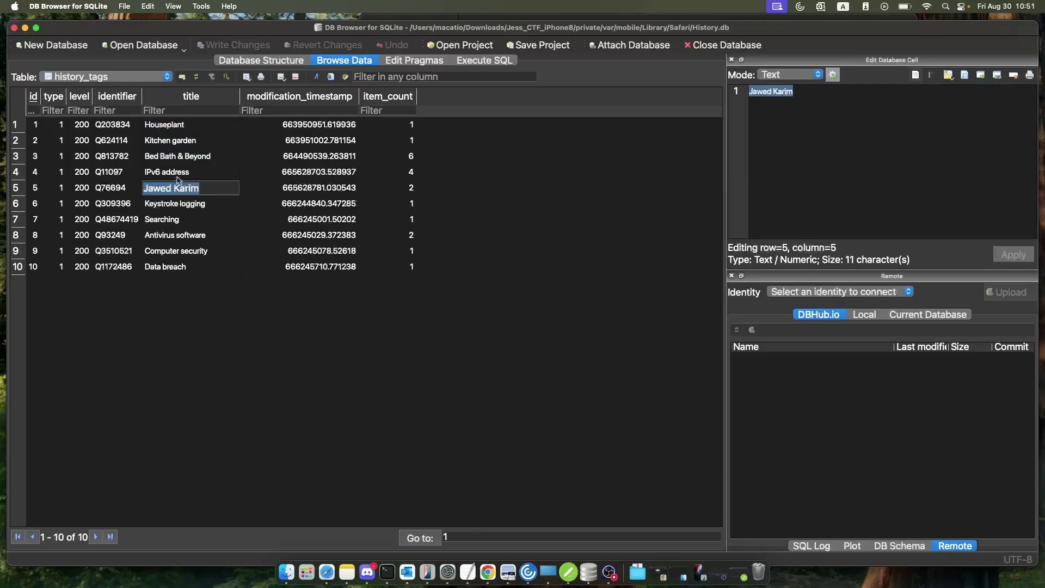
left_click(177, 174)
left_click(173, 320)
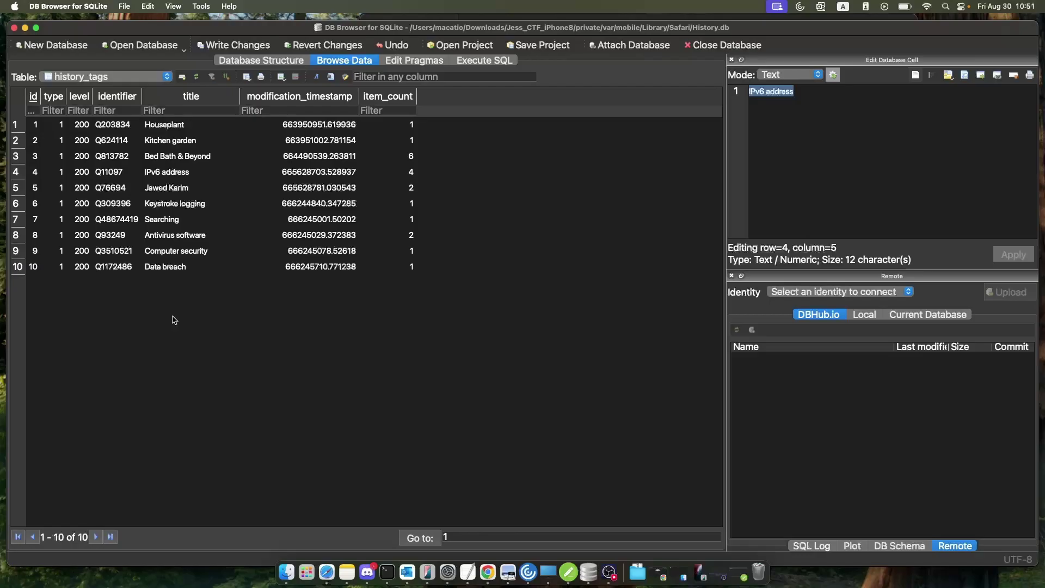
left_click(169, 267)
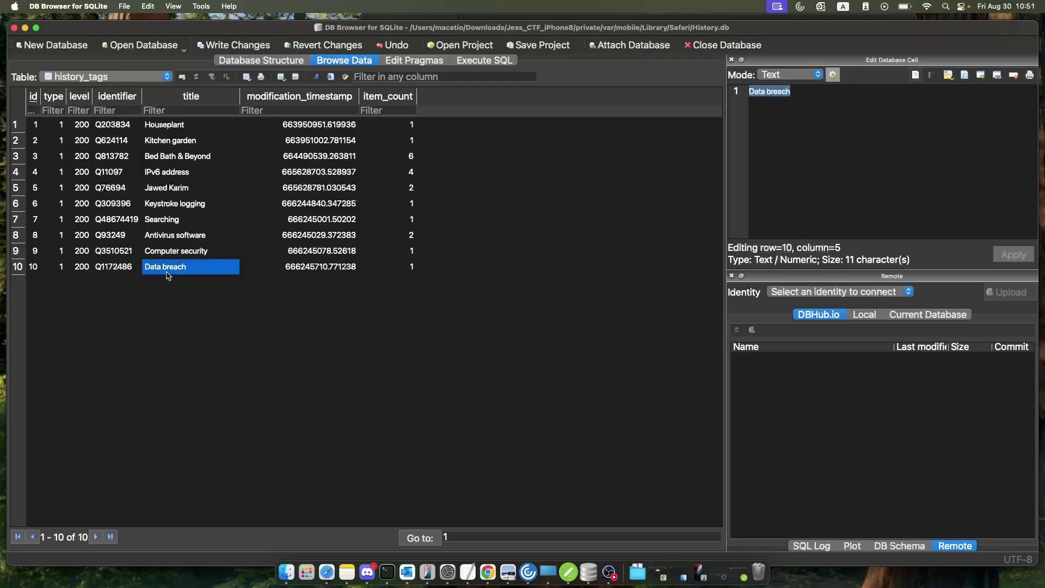
left_click(178, 250)
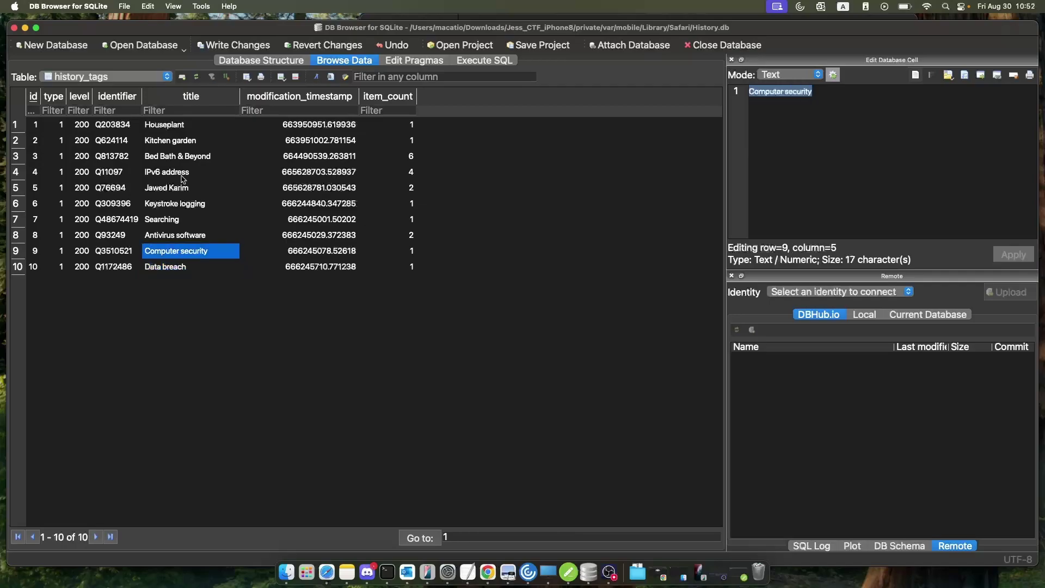
left_click(184, 188)
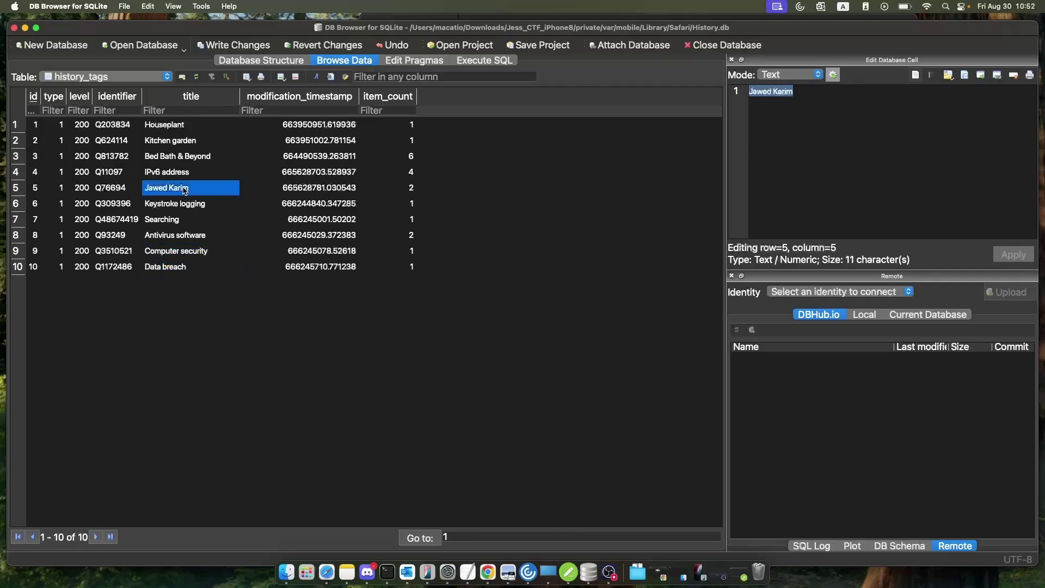